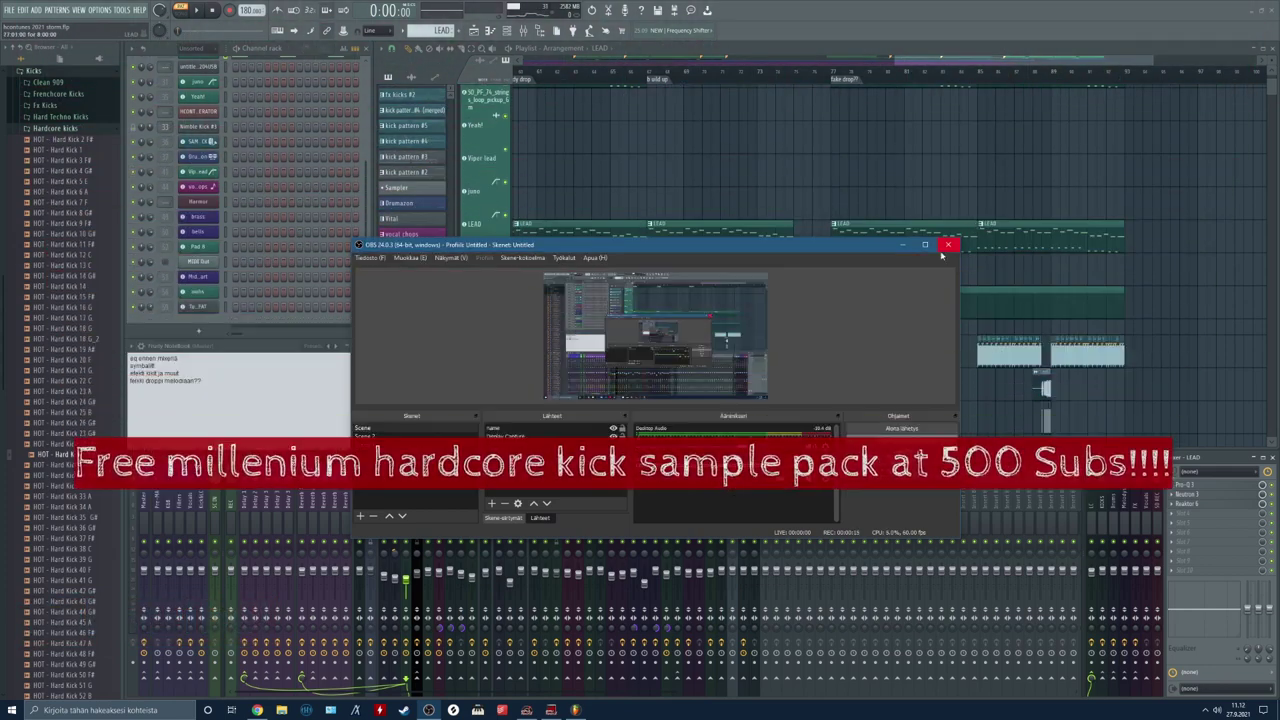
Step: Minimize the recording window and open the LEAD channel's Patcher
left_click(902, 244)
scroll(222, 213, "up", 3)
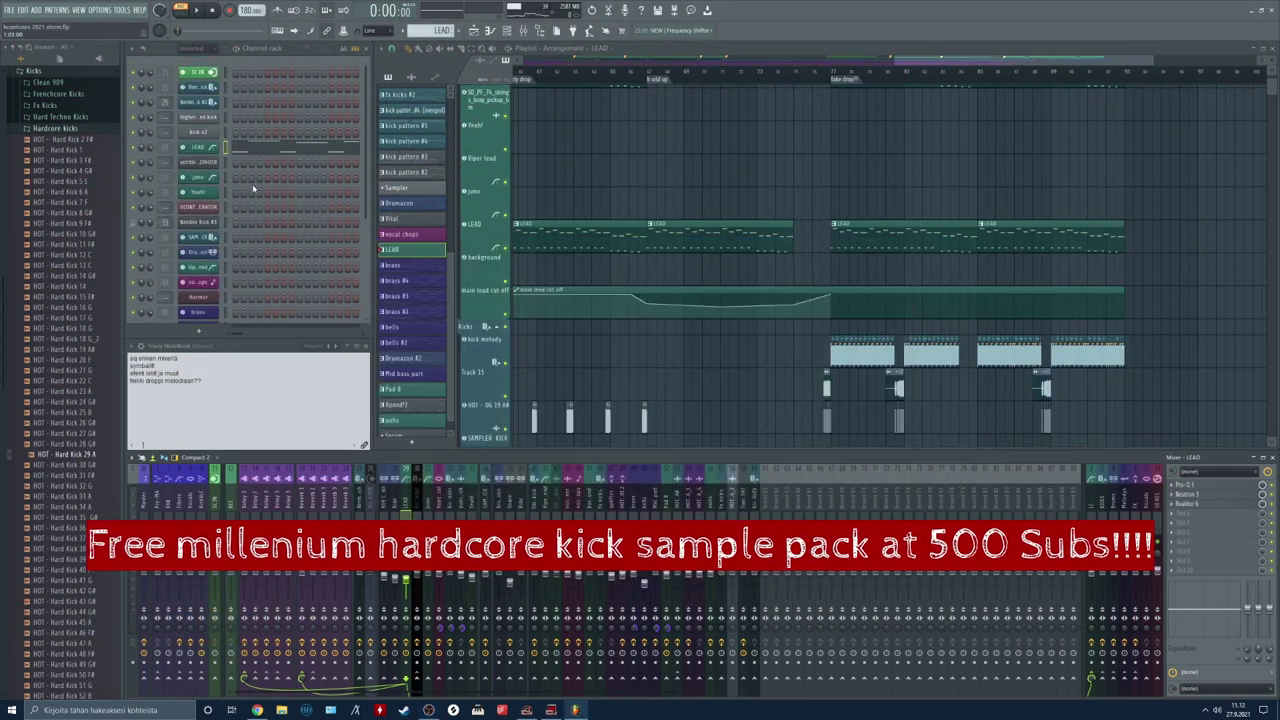
left_click(208, 148)
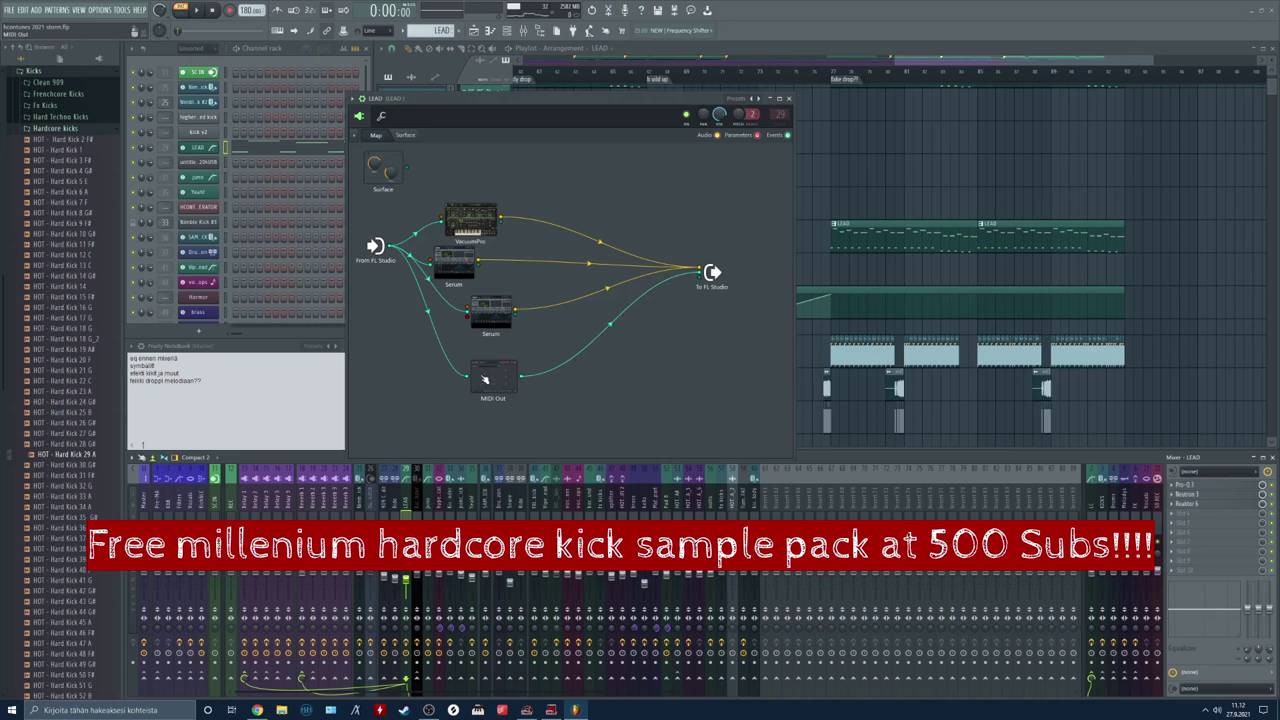
Step: Spread out the MIDI Out node and the two Serum nodes so the graph is readable
left_click_drag(511, 360, 534, 382)
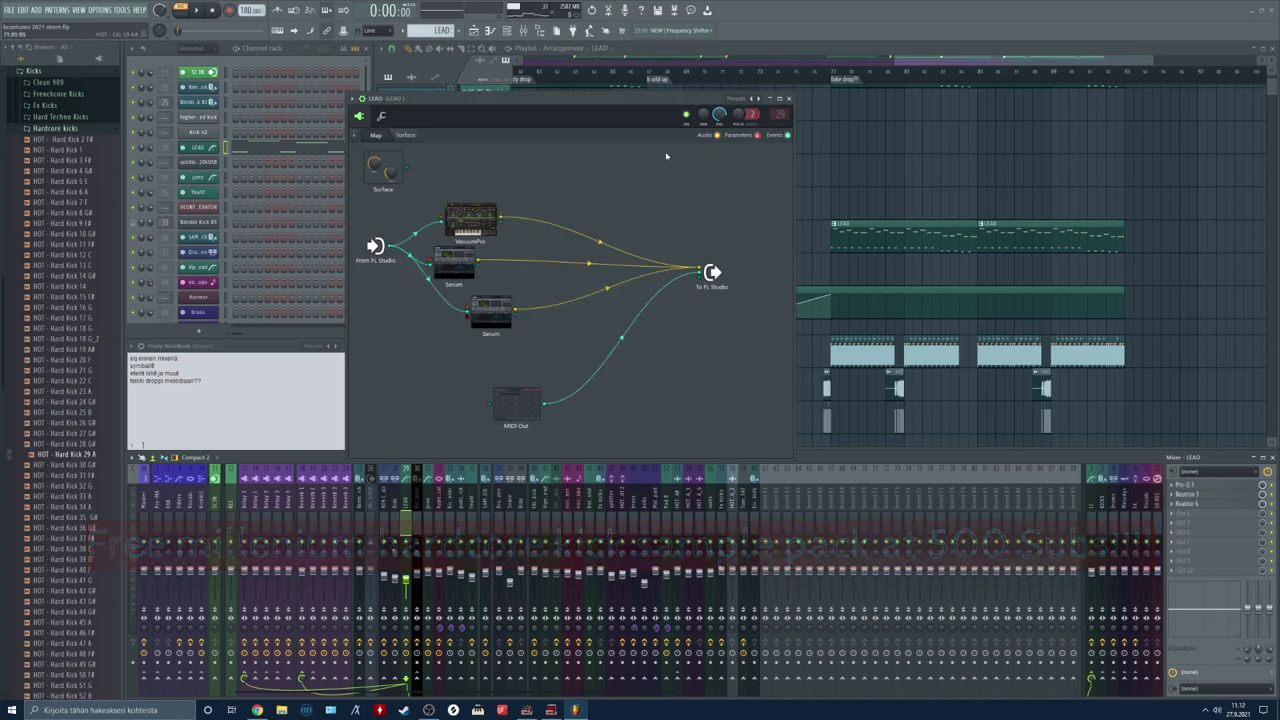
left_click_drag(494, 330, 450, 339)
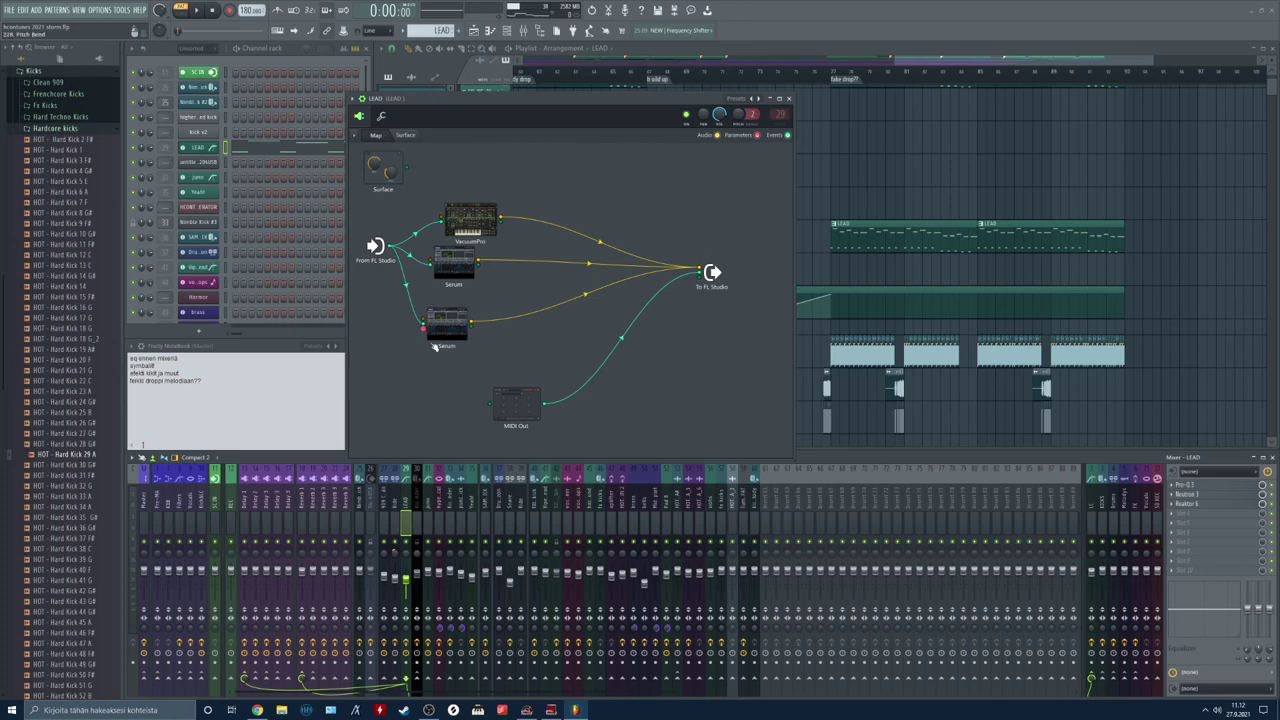
left_click_drag(454, 264, 461, 272)
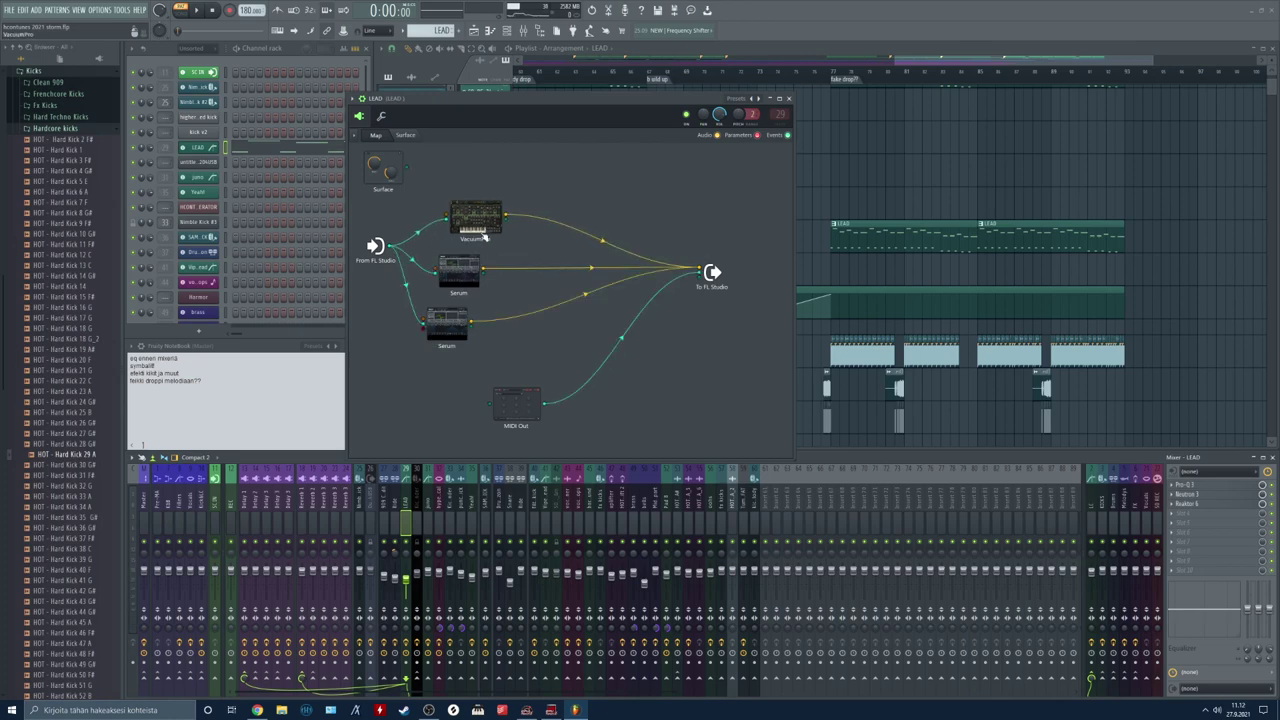
double_click(461, 282)
left_click(545, 205)
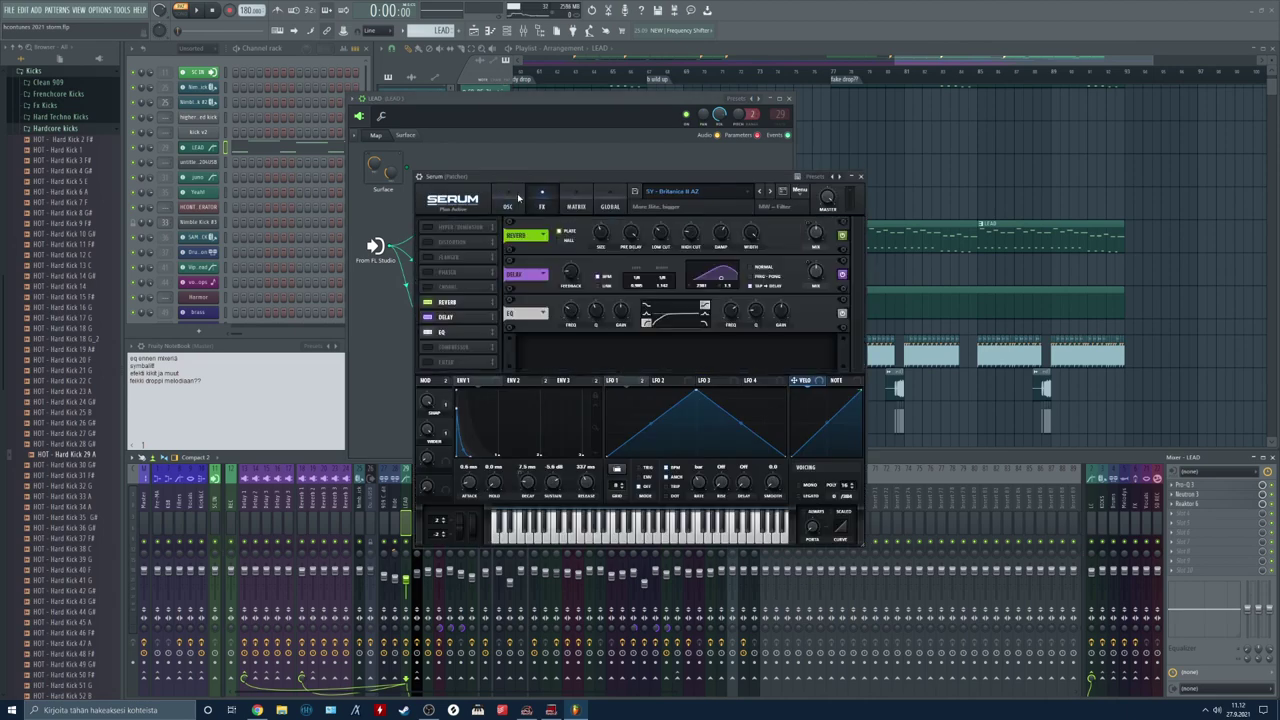
left_click(510, 204)
left_click(860, 176)
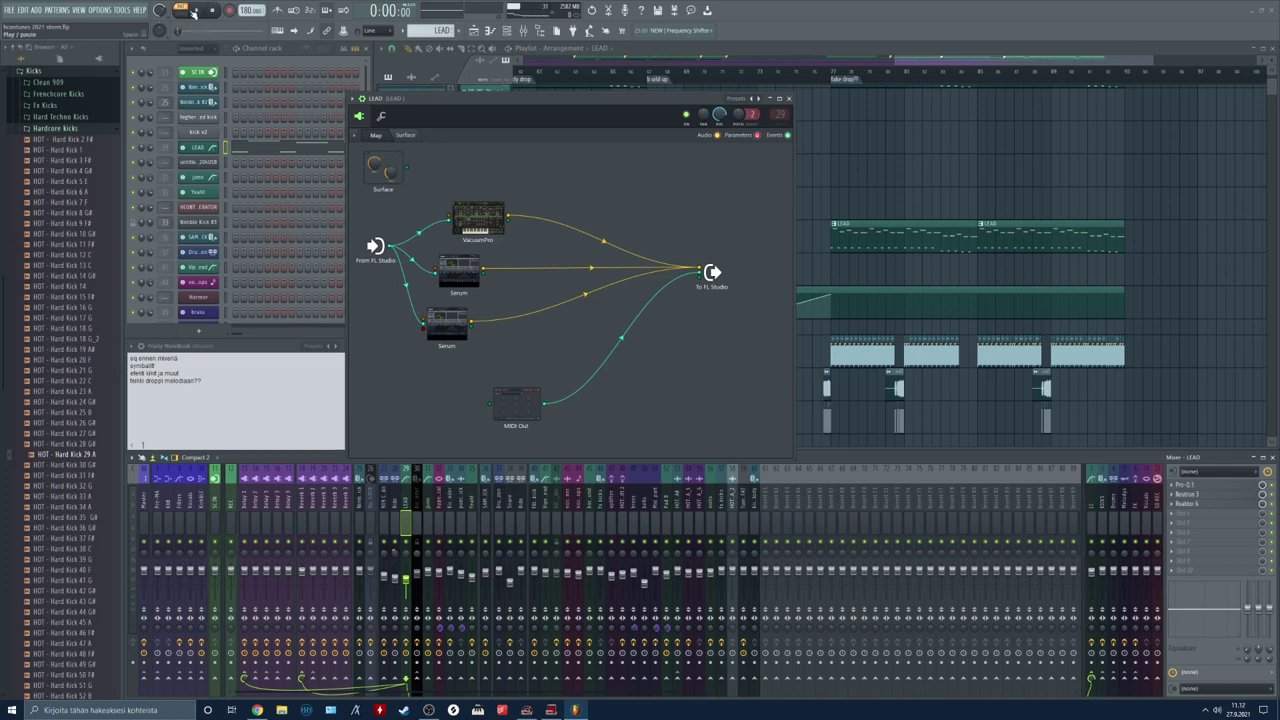
Step: Play the song and open the LEAD track's Reaktor filter to check its cutoff
left_click(194, 12)
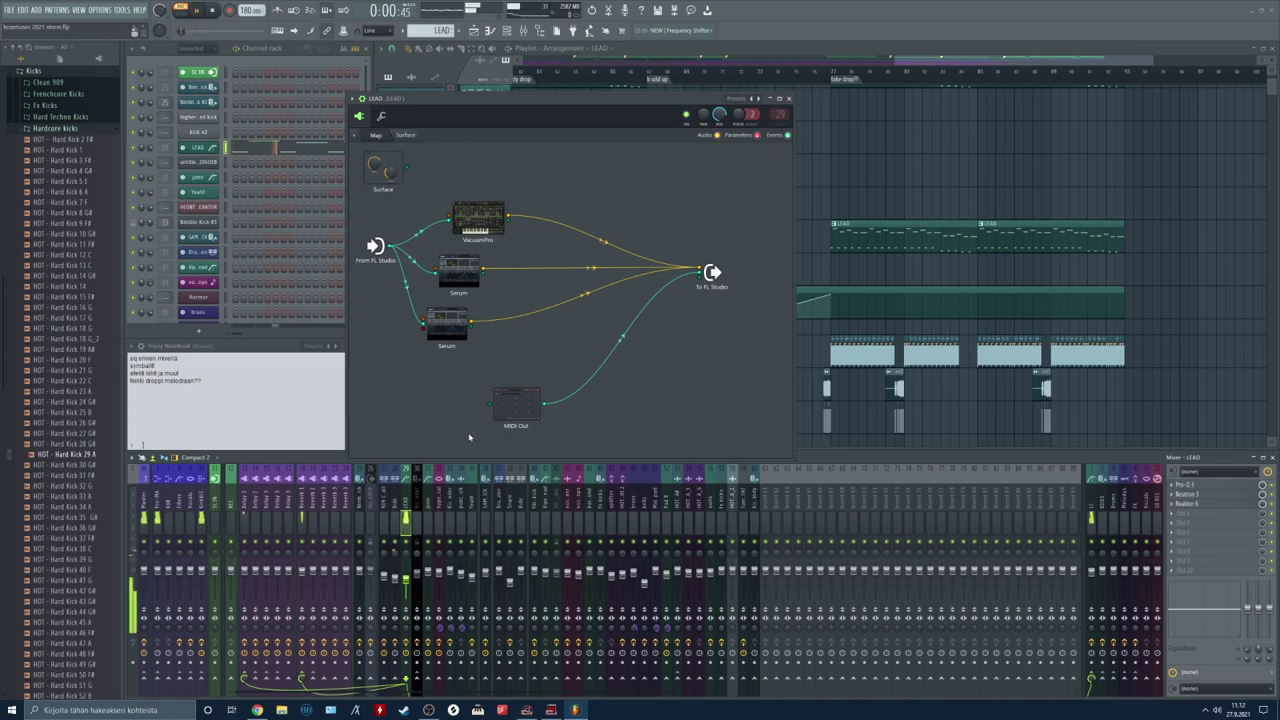
left_click(1201, 507)
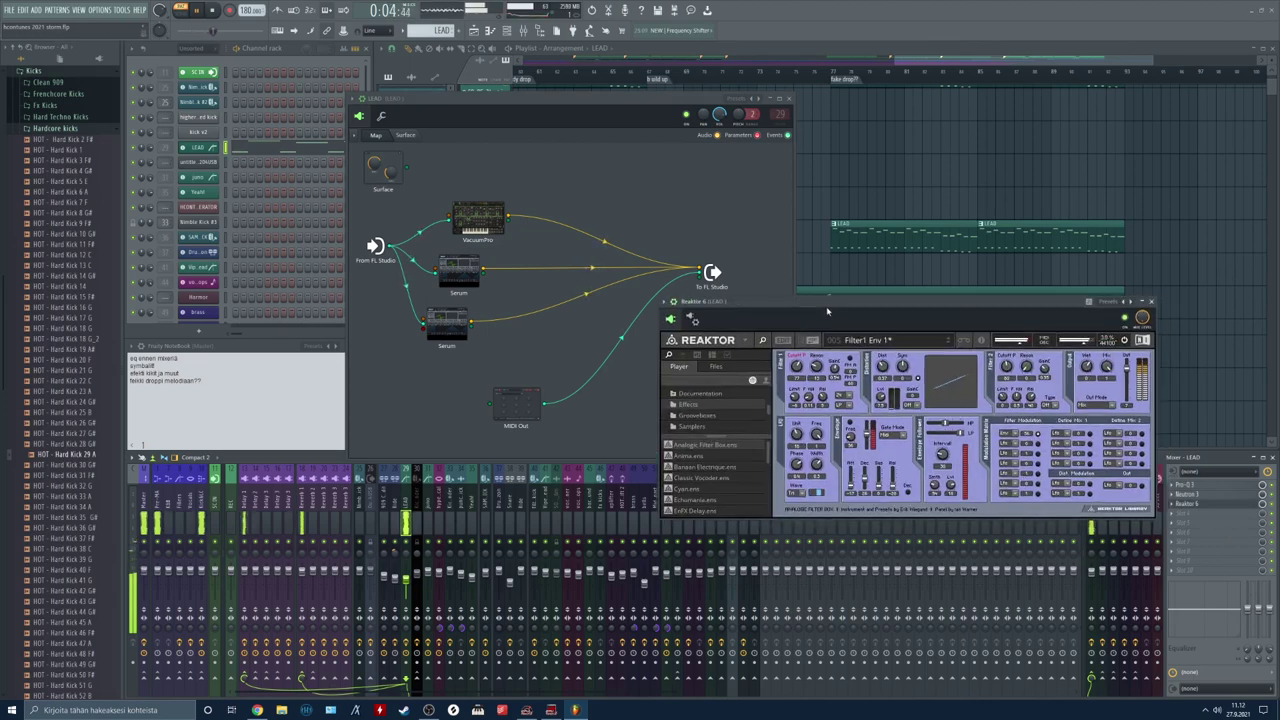
left_click(735, 370)
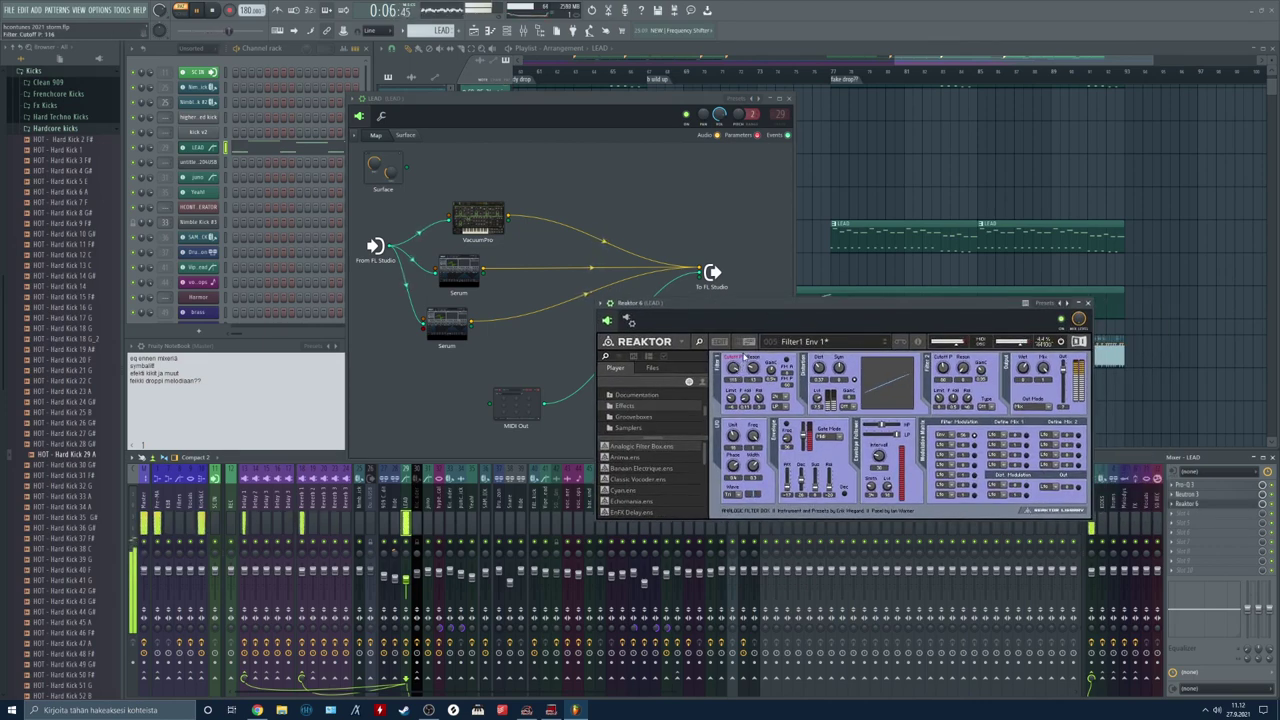
key("space")
left_click_drag(765, 309, 808, 307)
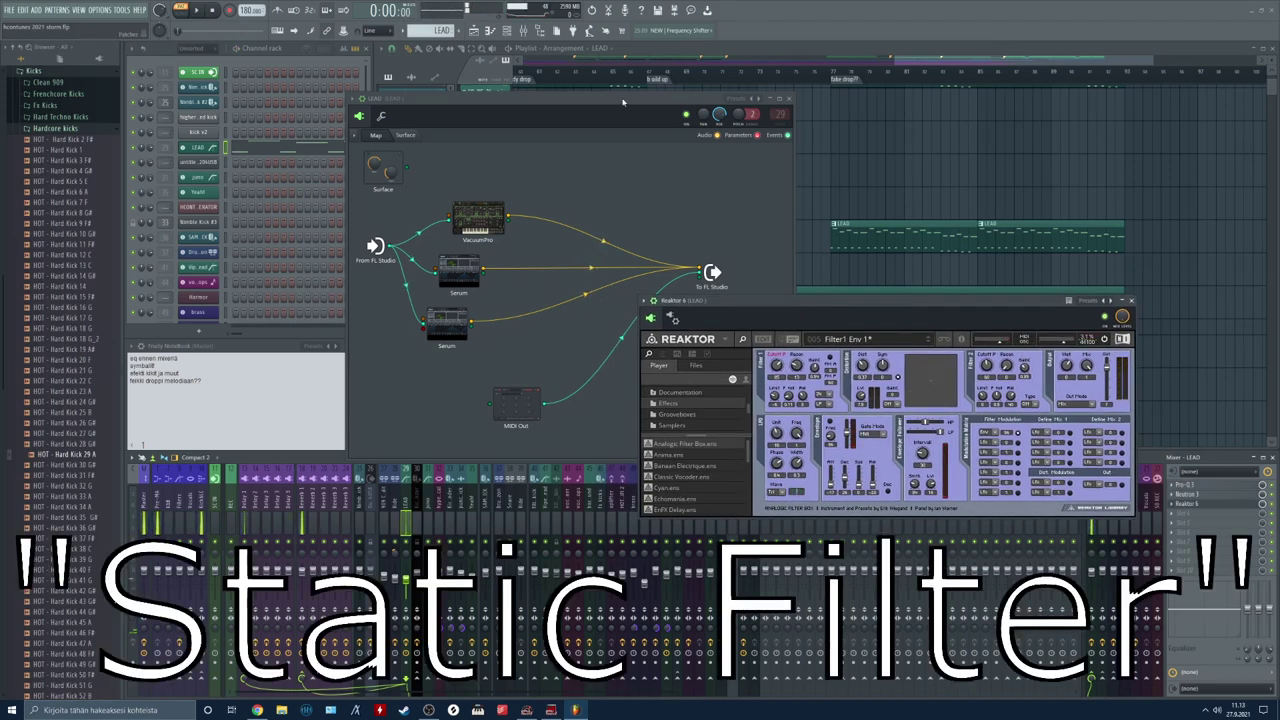
Step: Nudge the MIDI Out node, then raise the Reaktor cutoff from 75 to about 123 during playback
left_click(516, 418)
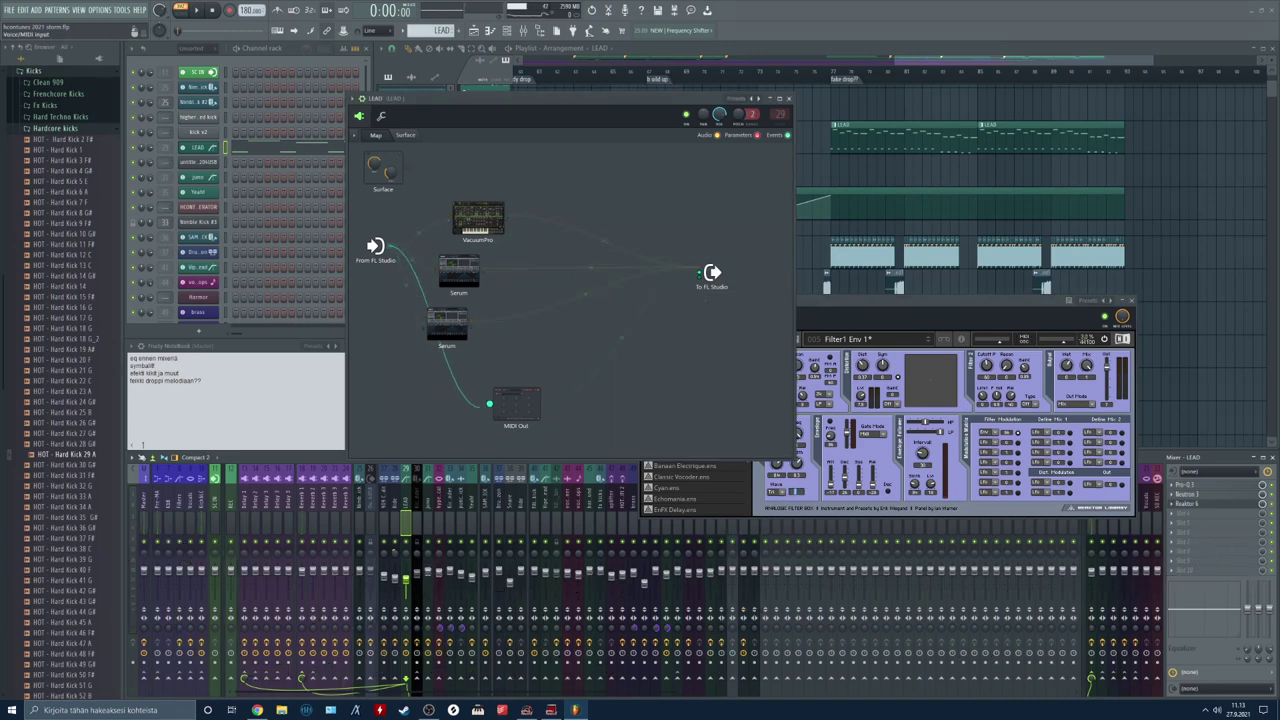
left_click_drag(516, 405, 509, 409)
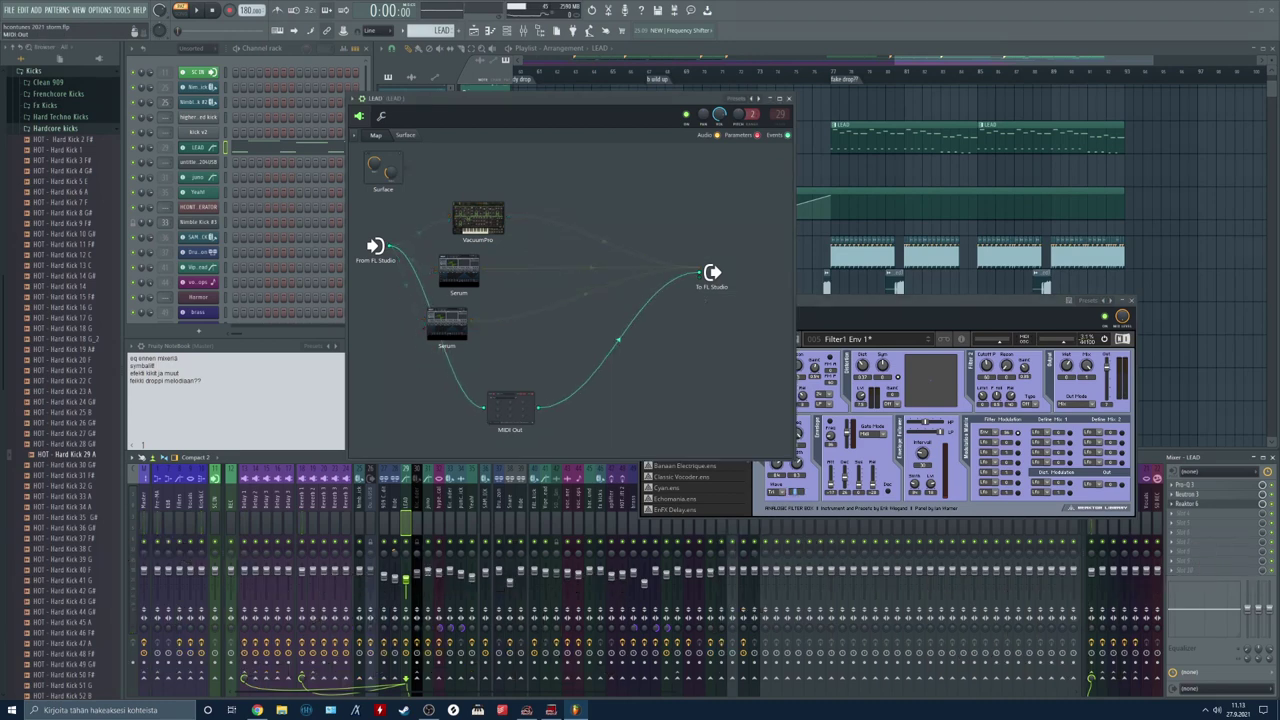
key("space")
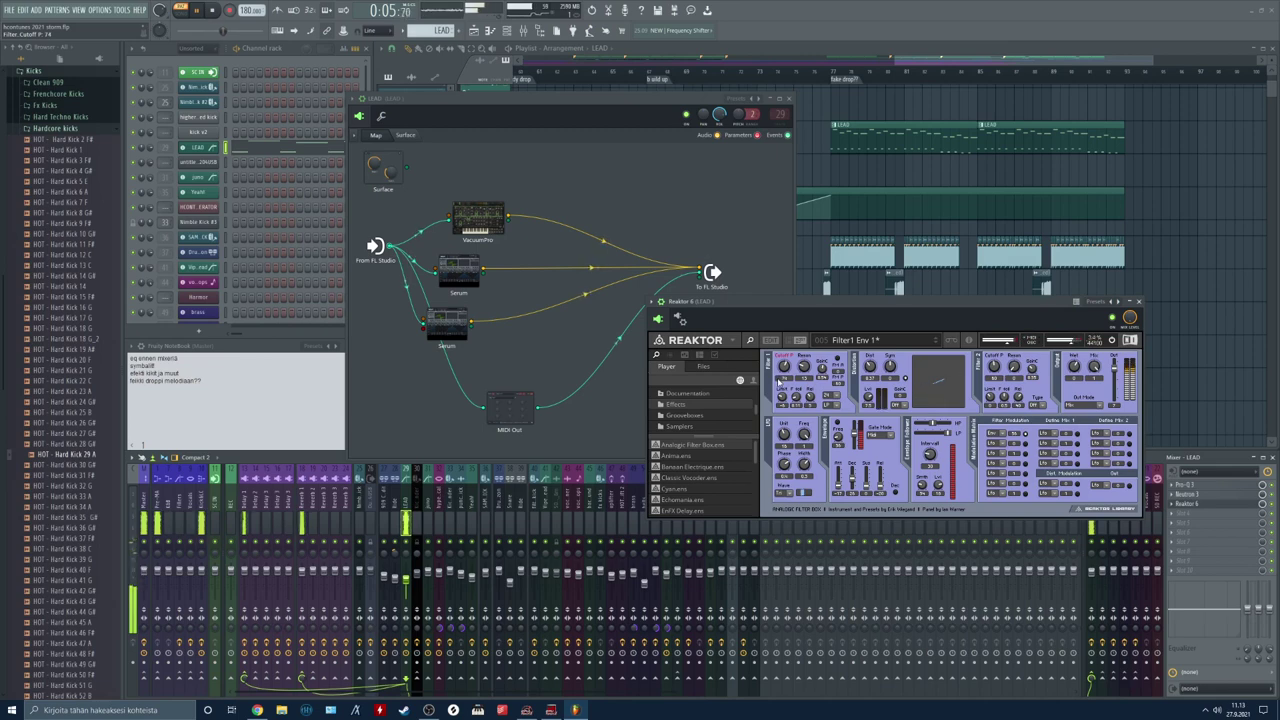
left_click_drag(780, 382, 790, 358)
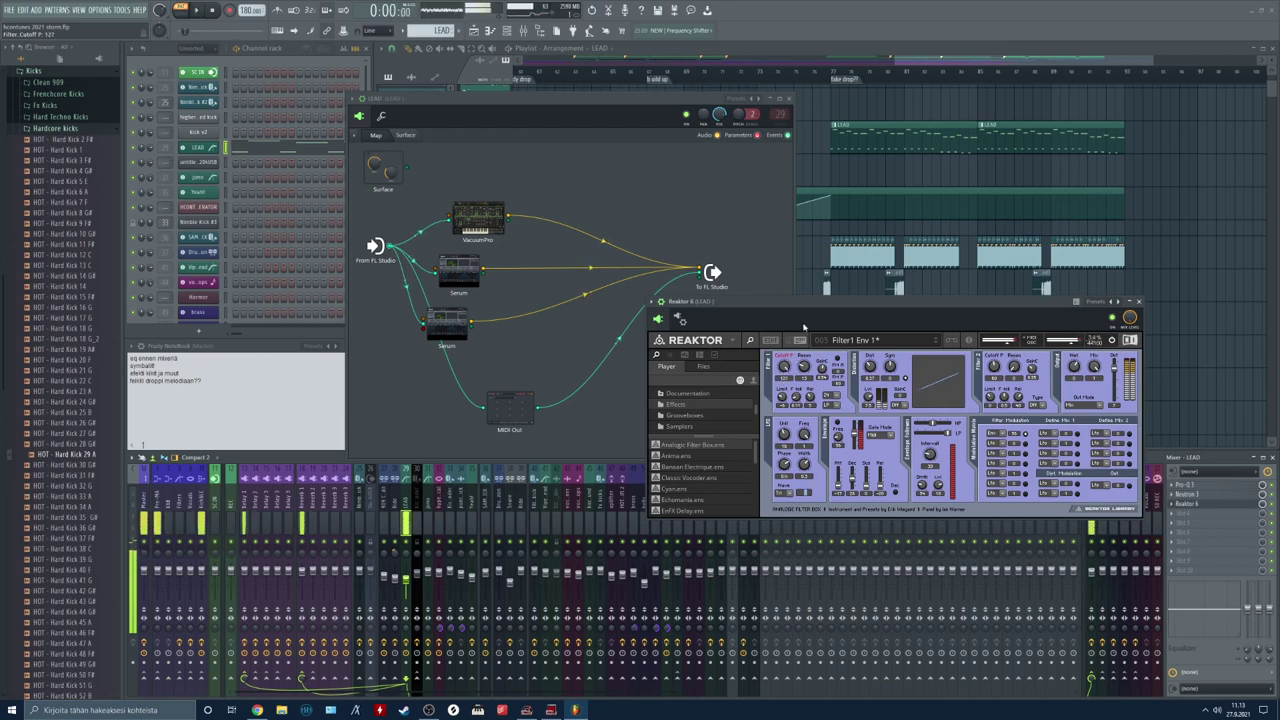
Step: Stop playback and rearrange the Patcher and Reaktor windows, making Reaktor more compact
key("space")
left_click_drag(728, 119, 558, 237)
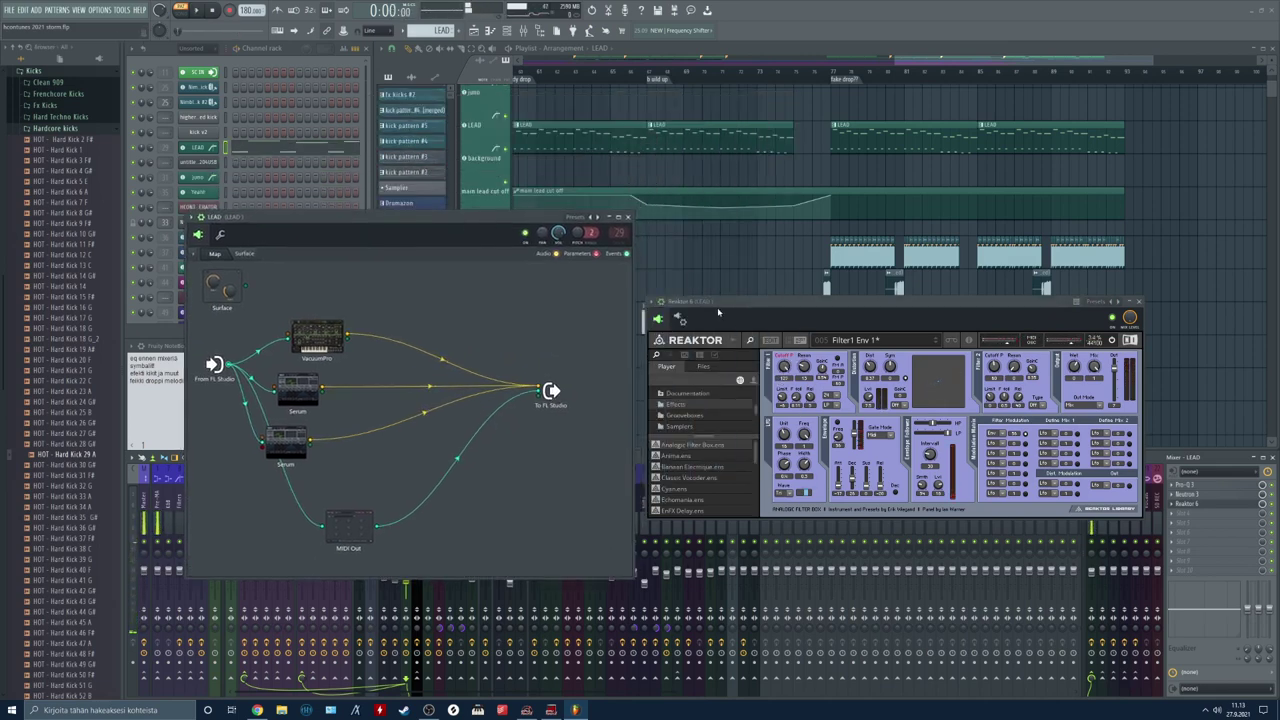
left_click_drag(717, 305, 784, 204)
left_click_drag(444, 222, 494, 193)
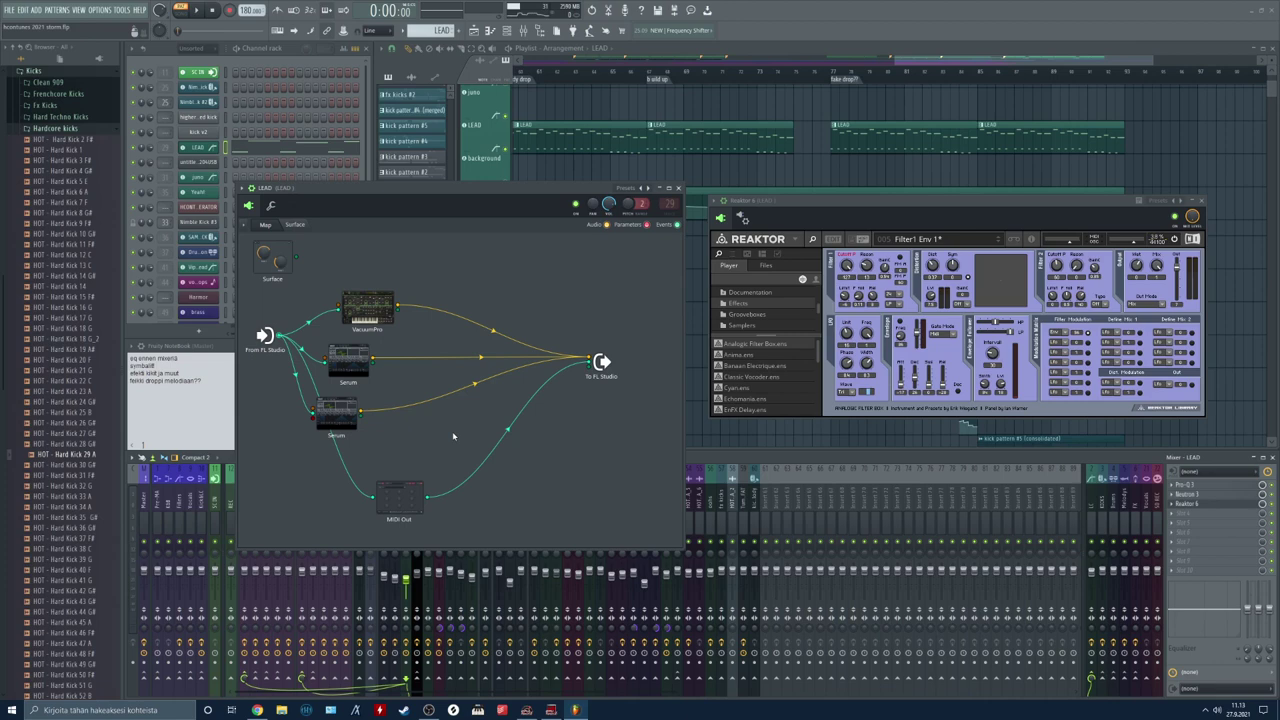
left_click(723, 201)
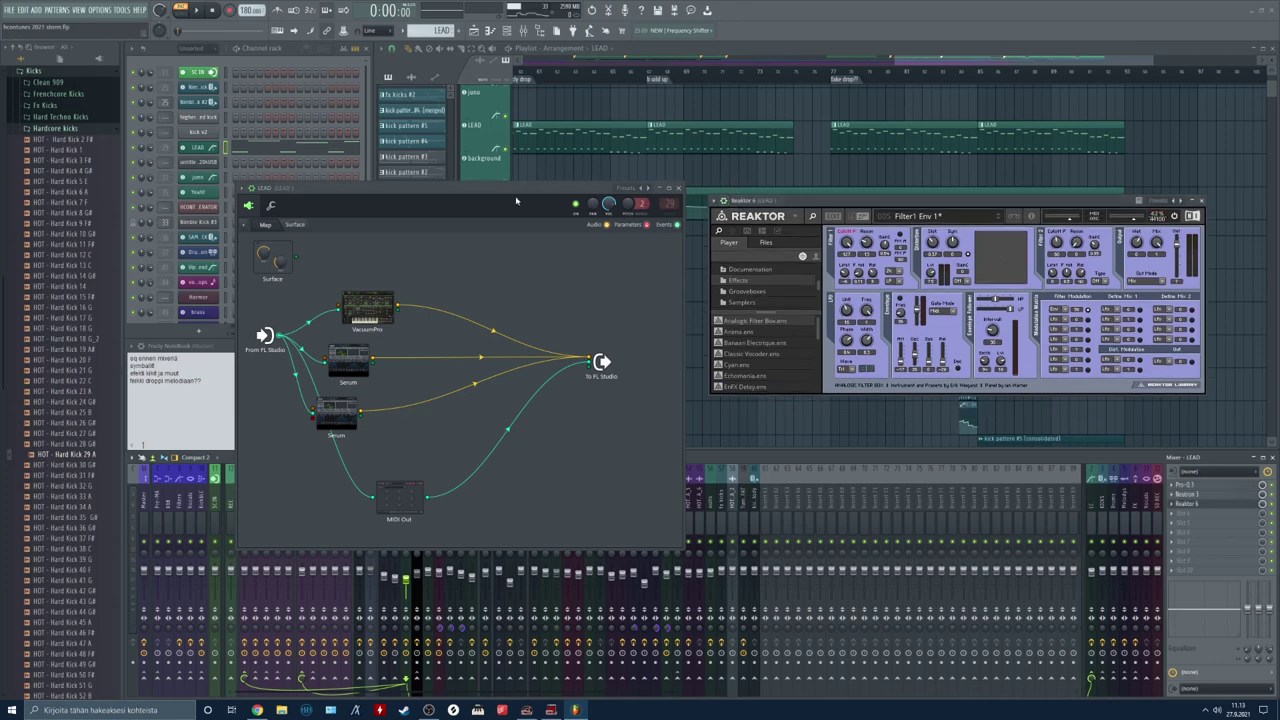
Step: Move the MIDI Out node further left and close the LEAD Patcher
left_click_drag(516, 202, 531, 170)
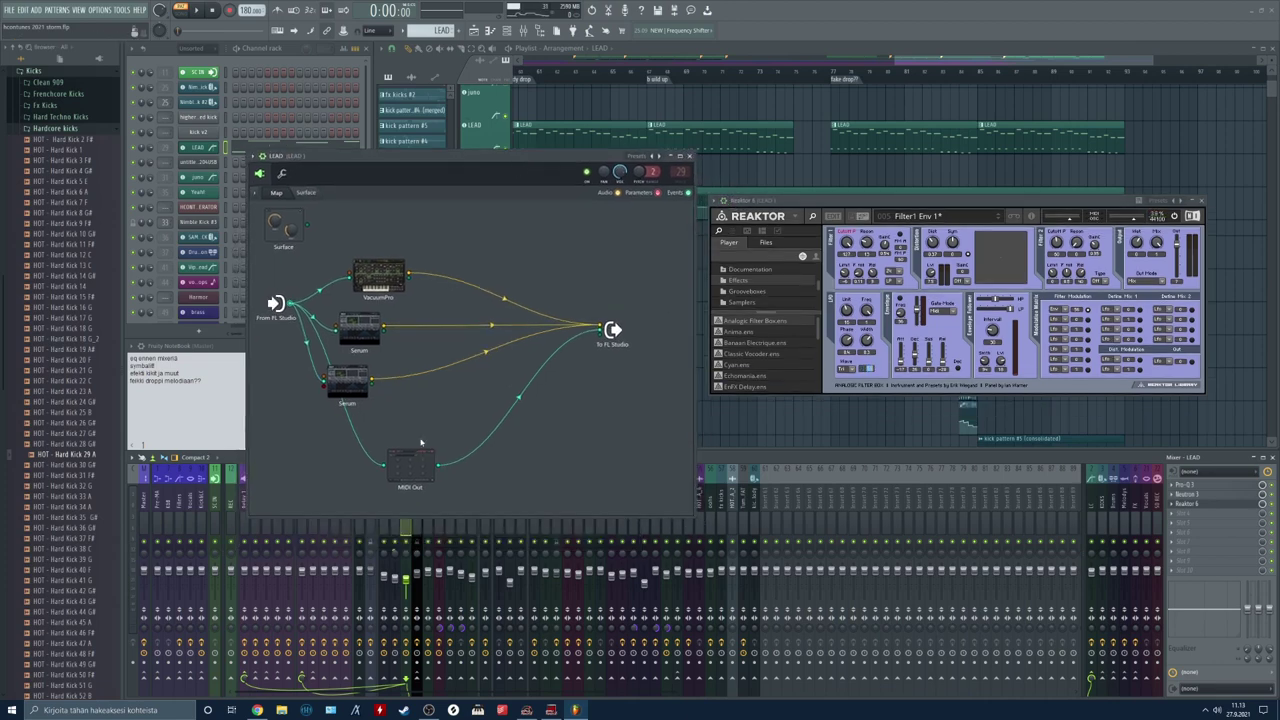
left_click_drag(420, 442, 361, 432)
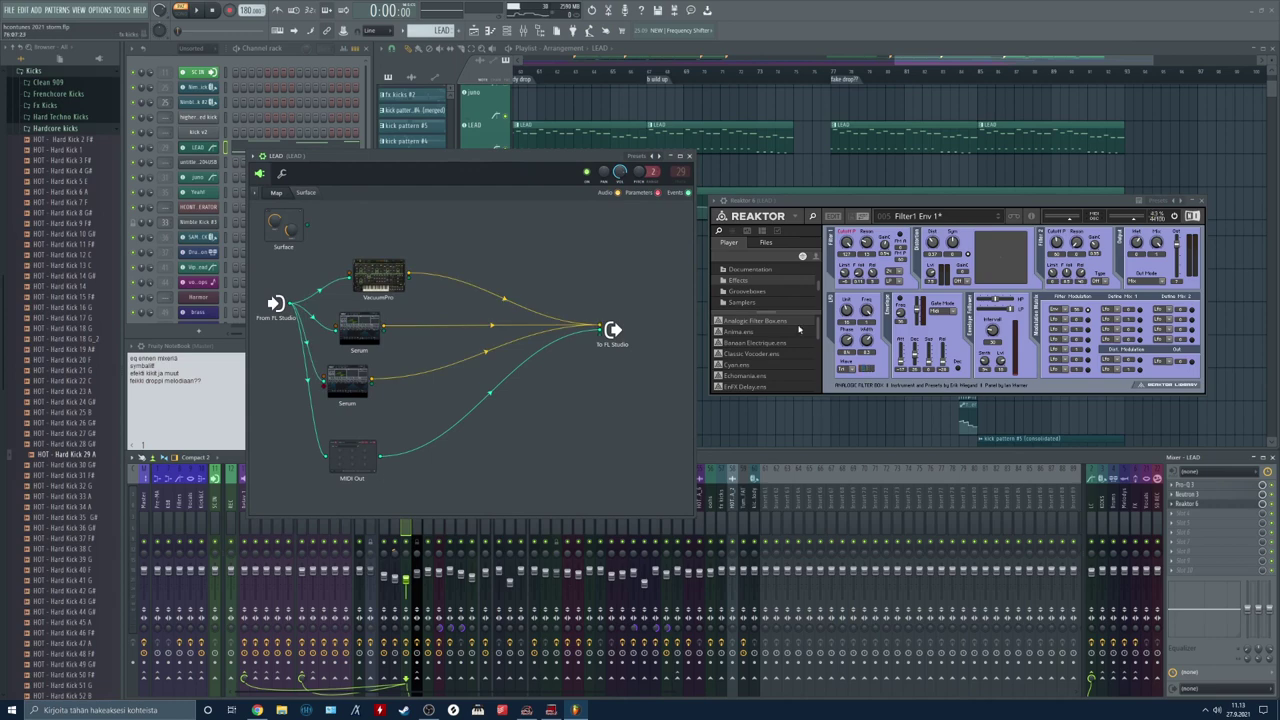
left_click(688, 156)
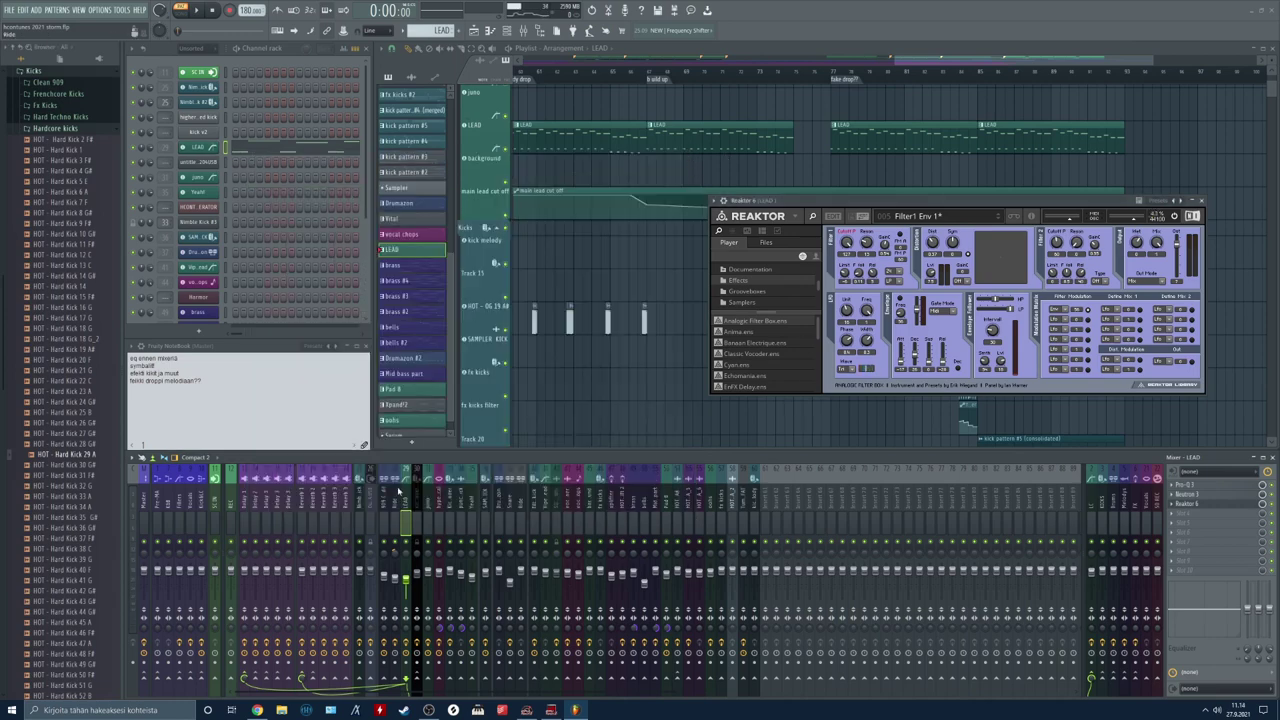
Step: Check Pro-Q 3 and Neutron 3 on the LEAD track, then rename the Reaktor effect to 'Filter'
left_click(1203, 492)
left_click(1200, 496)
left_click(1196, 496)
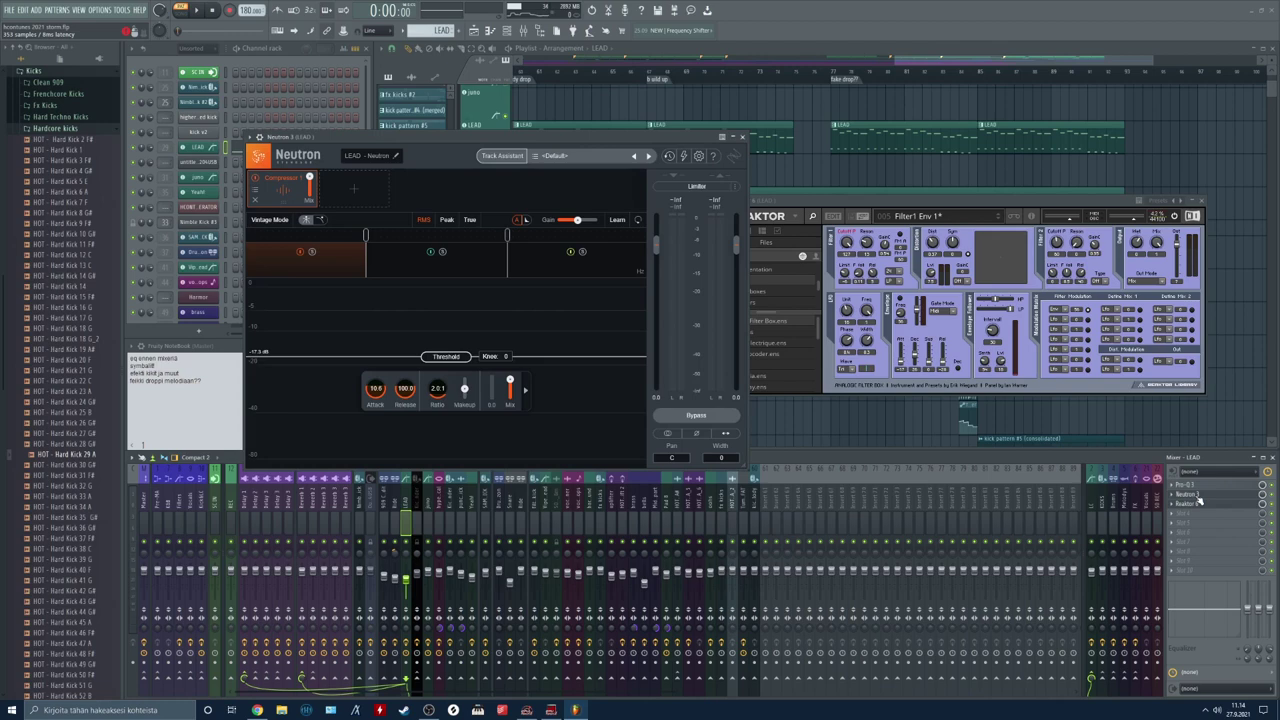
left_click(1198, 496)
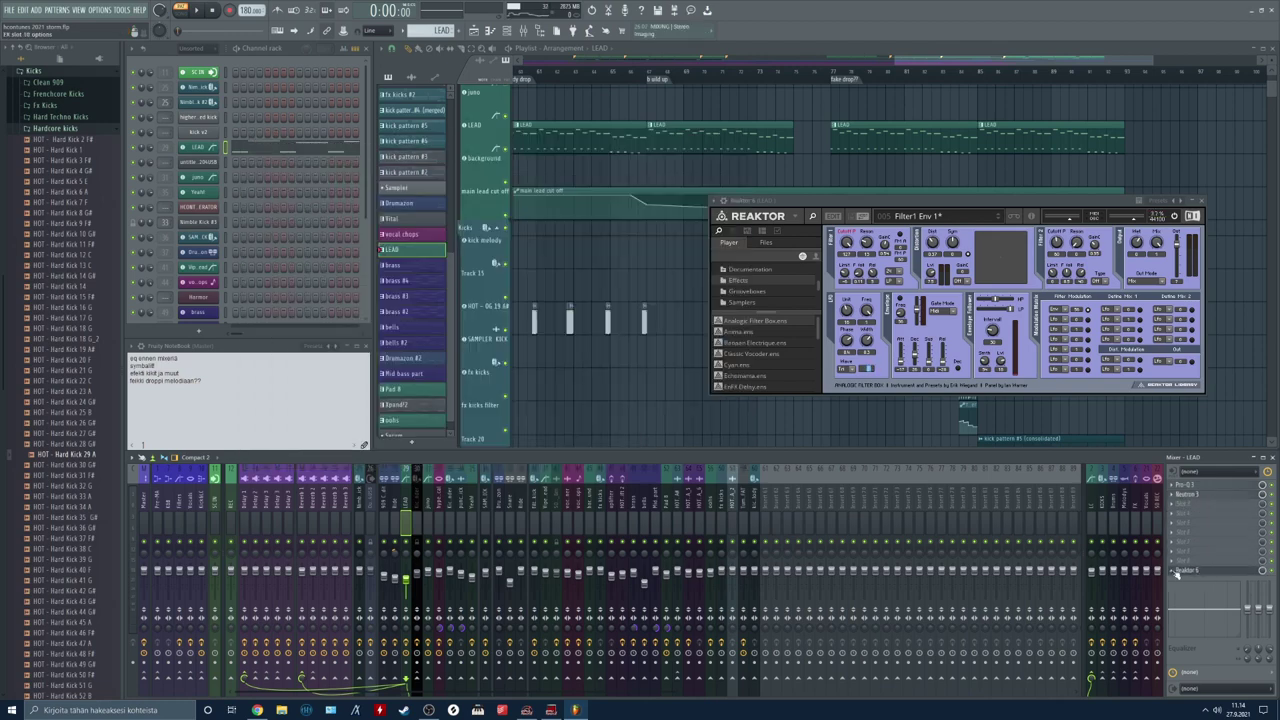
right_click(1174, 573)
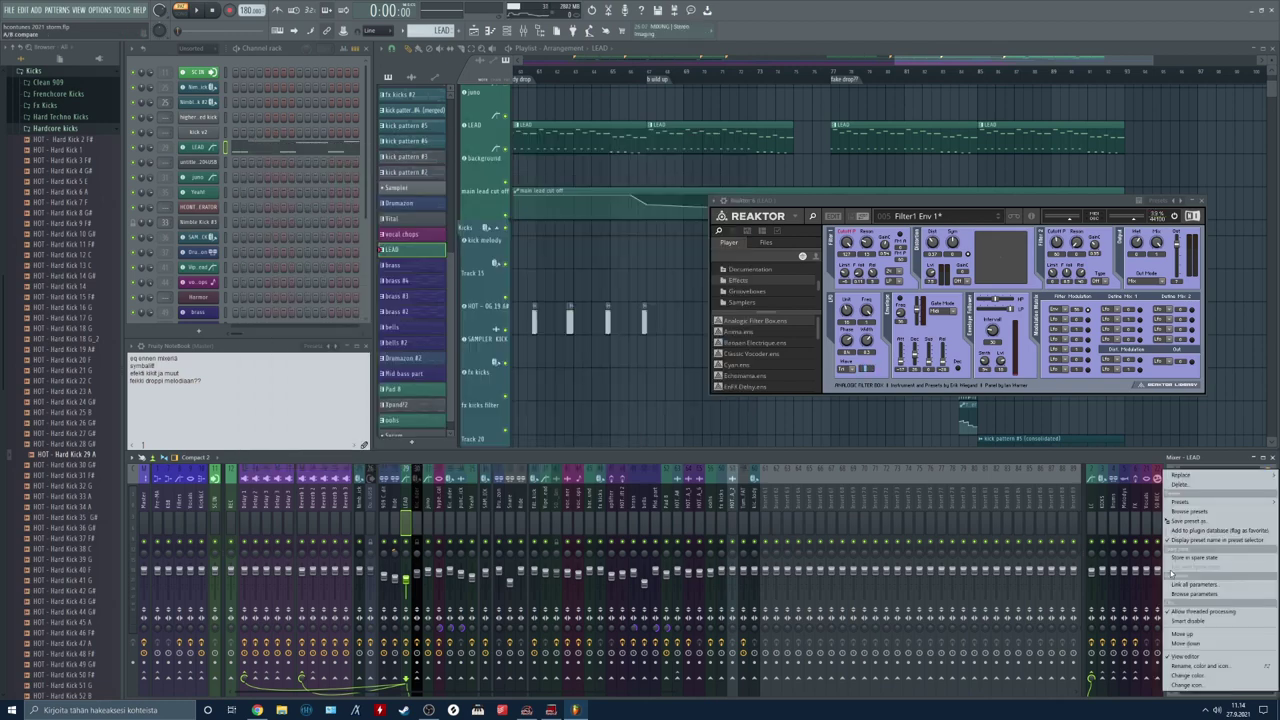
left_click(518, 463)
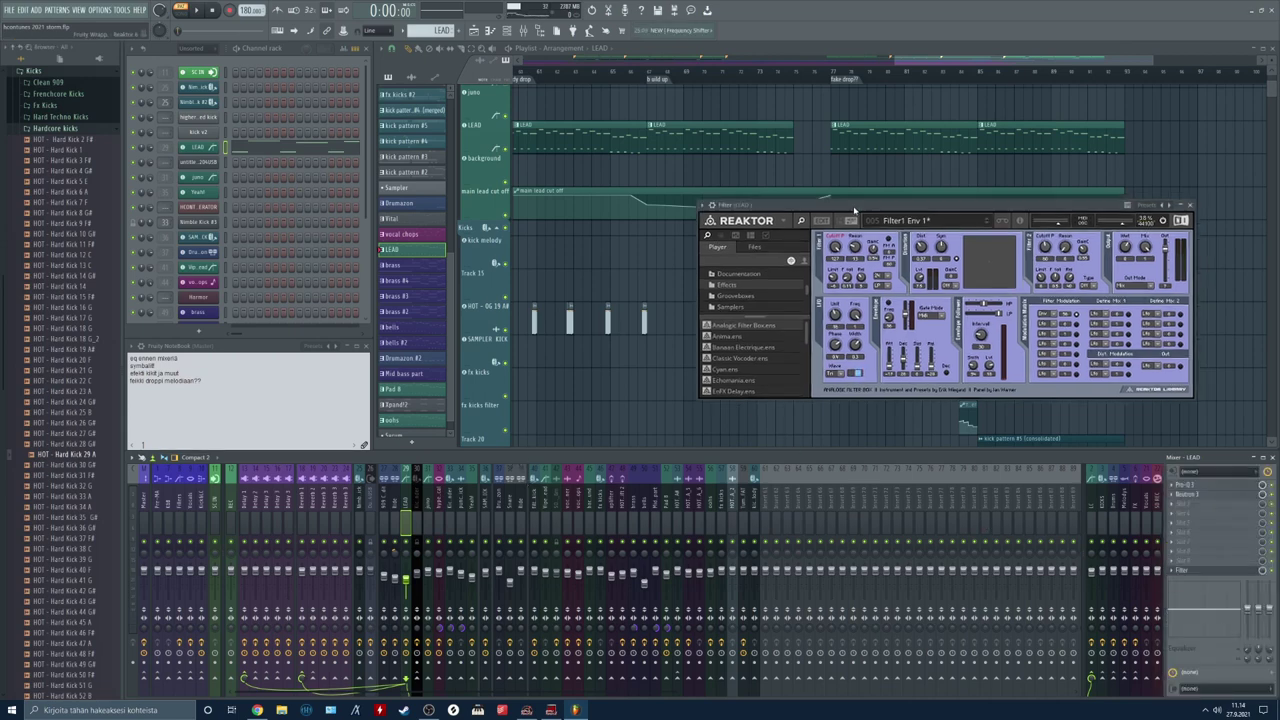
Step: Switch the Reaktor Filter's first Filter Modulation source from Lfo to Env
left_click_drag(855, 211, 733, 225)
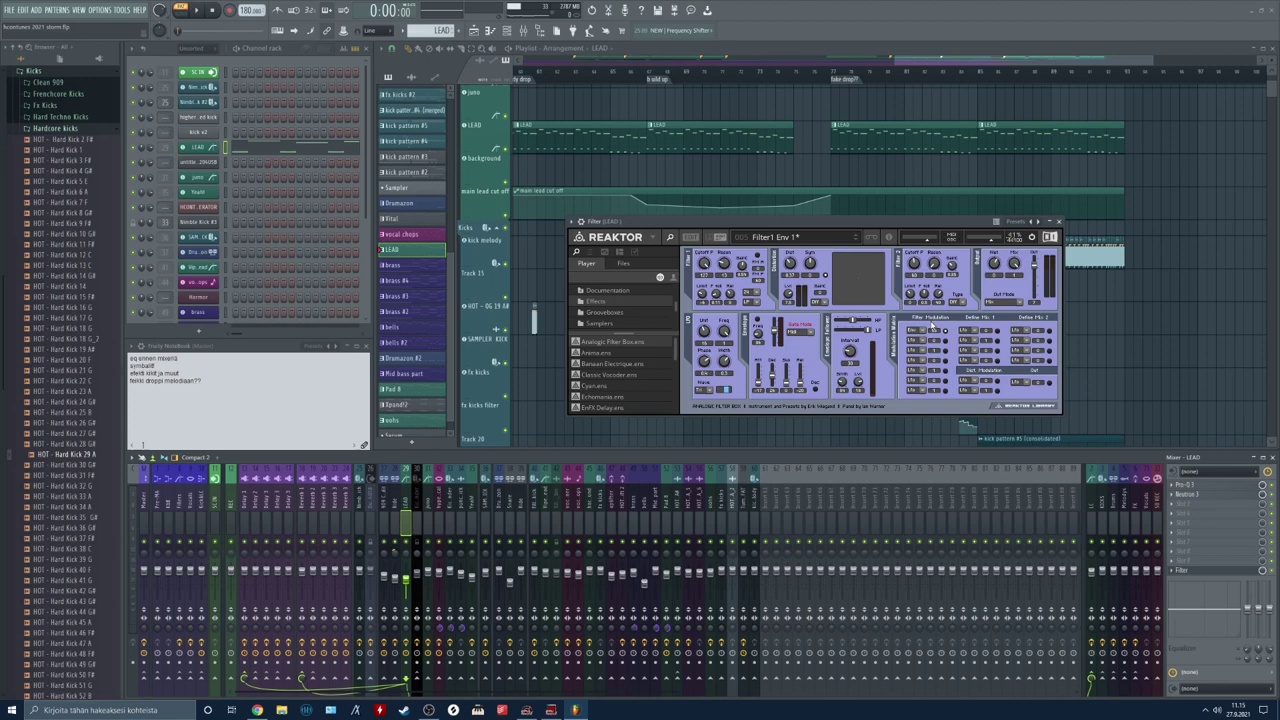
left_click(920, 334)
left_click(911, 340)
Step: Reopen the LEAD Patcher beside the Filter and confirm the Reaktor wrapper's MIDI input port is 12
left_click_drag(793, 243, 819, 237)
left_click(197, 147)
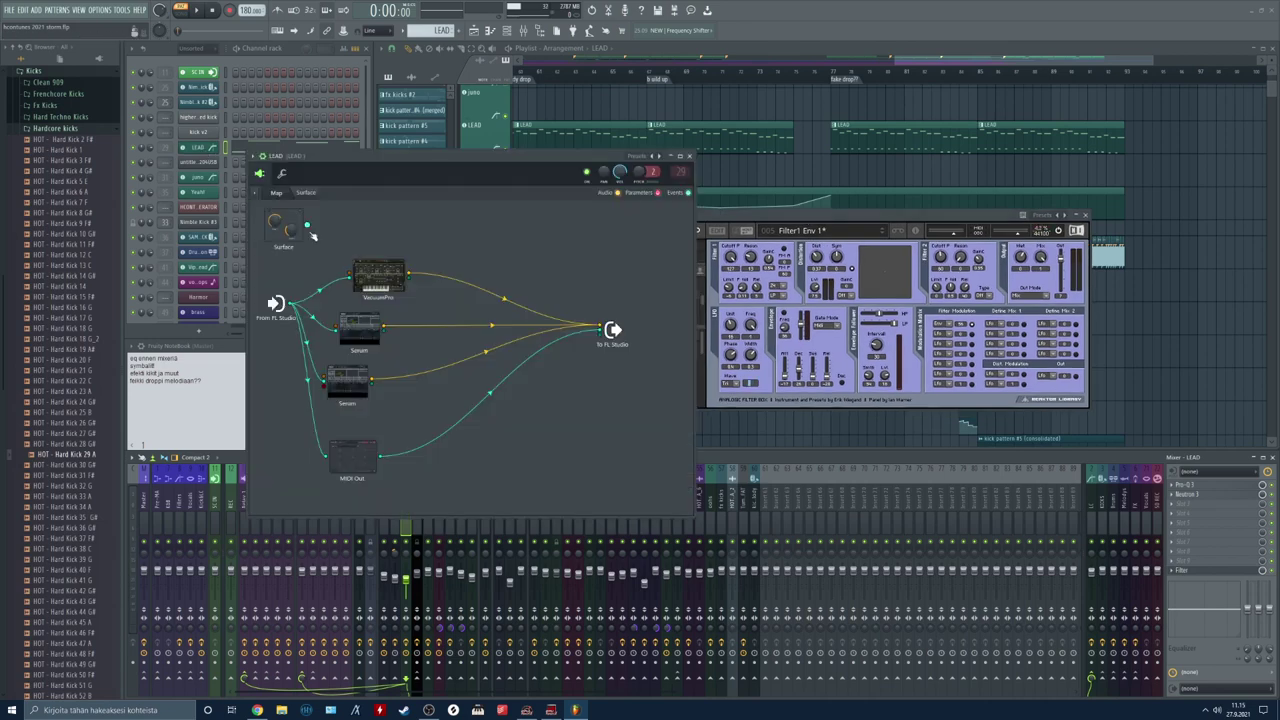
left_click_drag(756, 217, 842, 191)
left_click(737, 190)
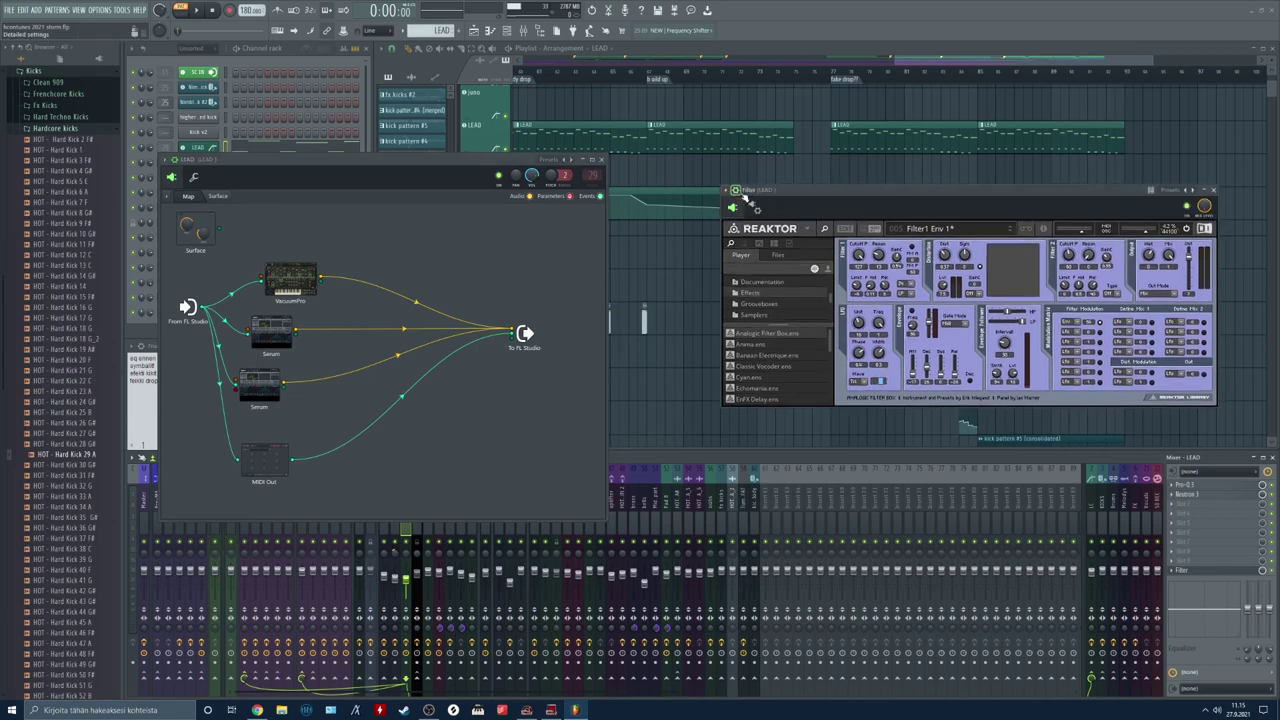
left_click(757, 209)
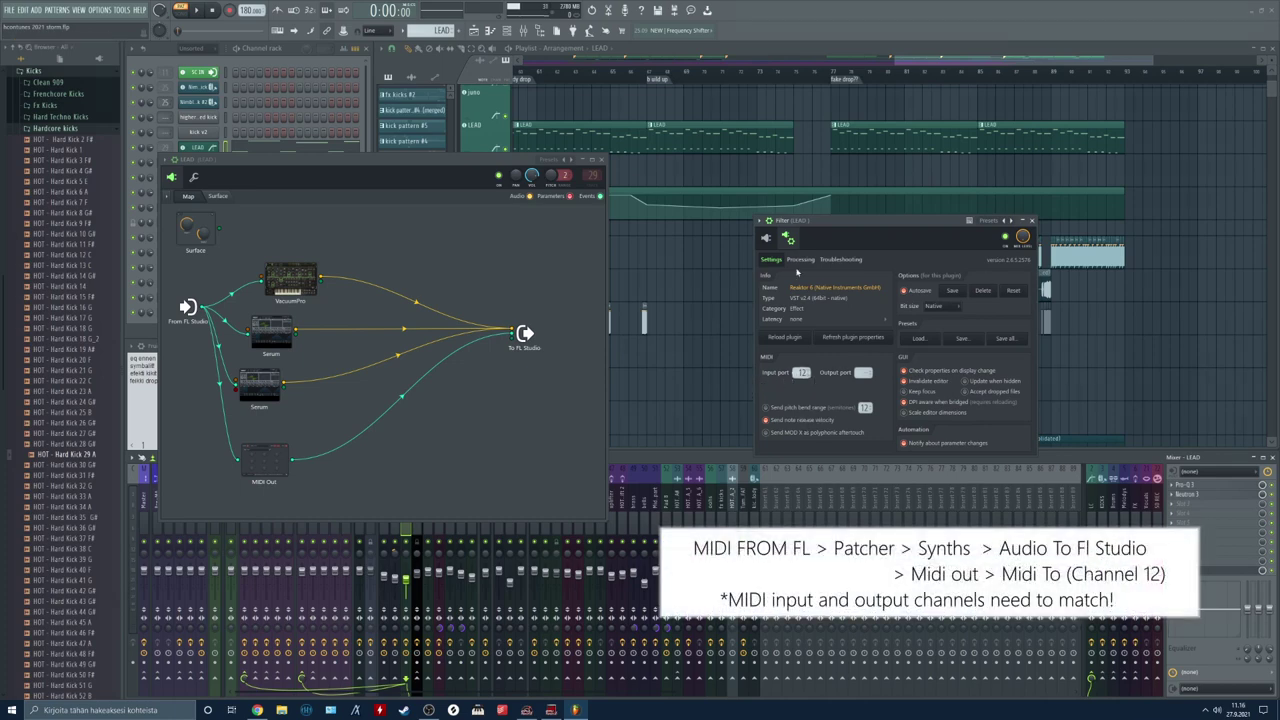
left_click(766, 237)
left_click(767, 220)
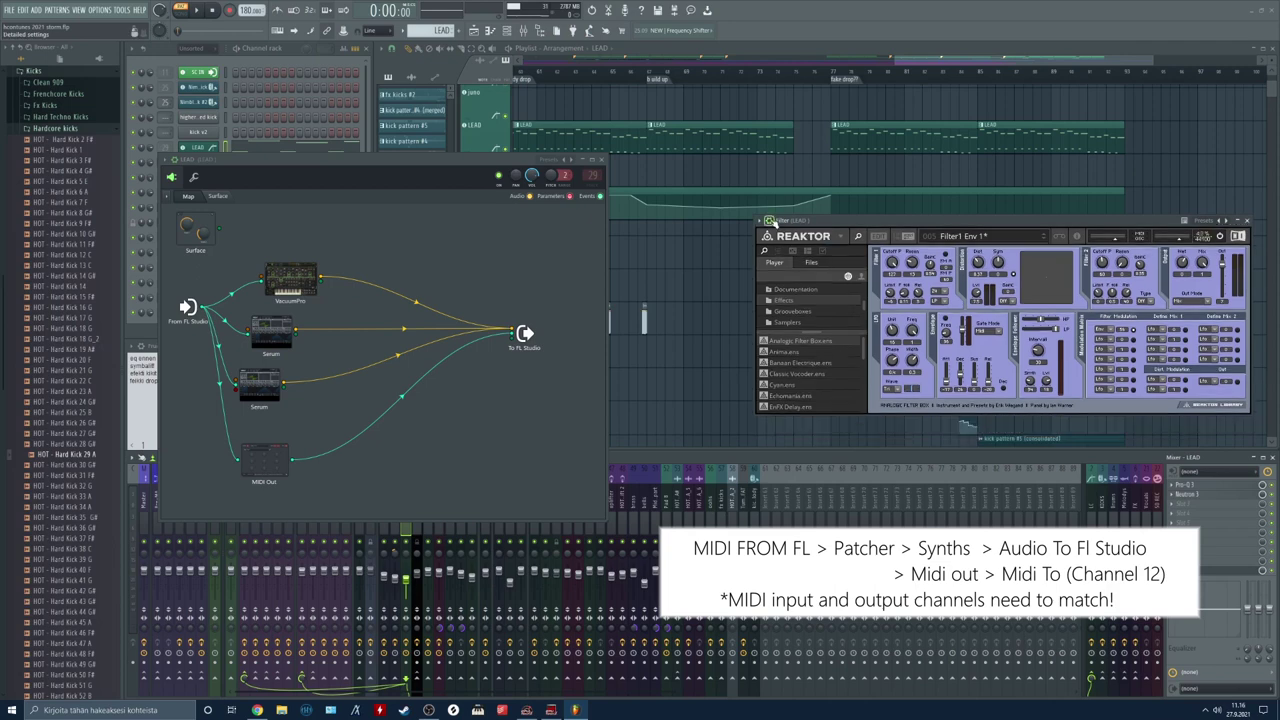
Step: Close the Reaktor filter and delete the MIDI Out node from the LEAD Patcher map
left_click(1247, 221)
left_click_drag(400, 162, 777, 128)
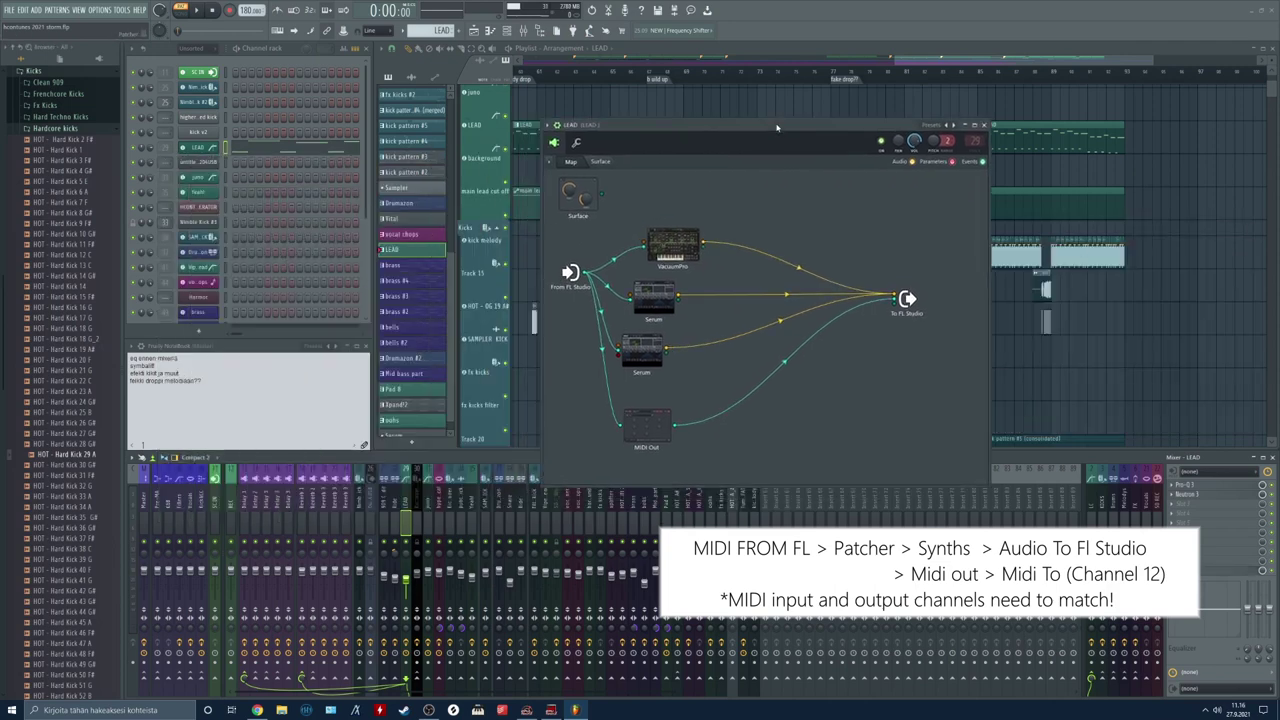
left_click_drag(646, 423, 680, 428)
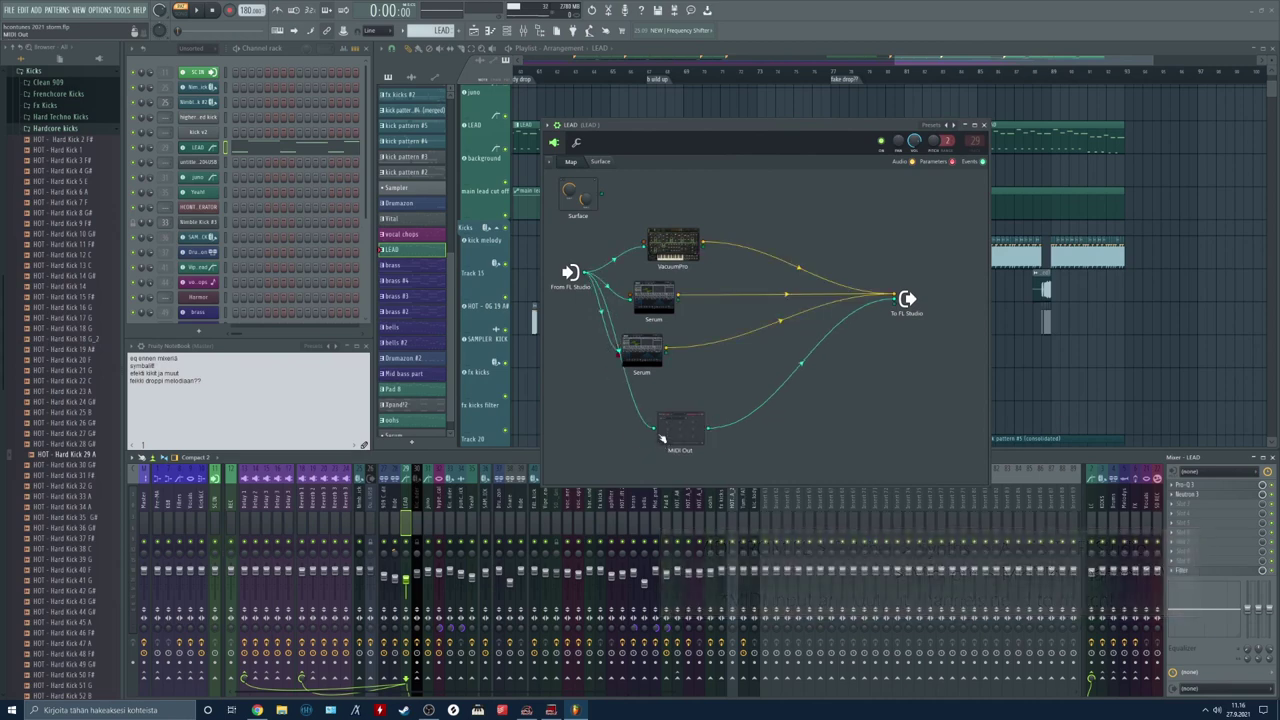
right_click(680, 428)
left_click(705, 466)
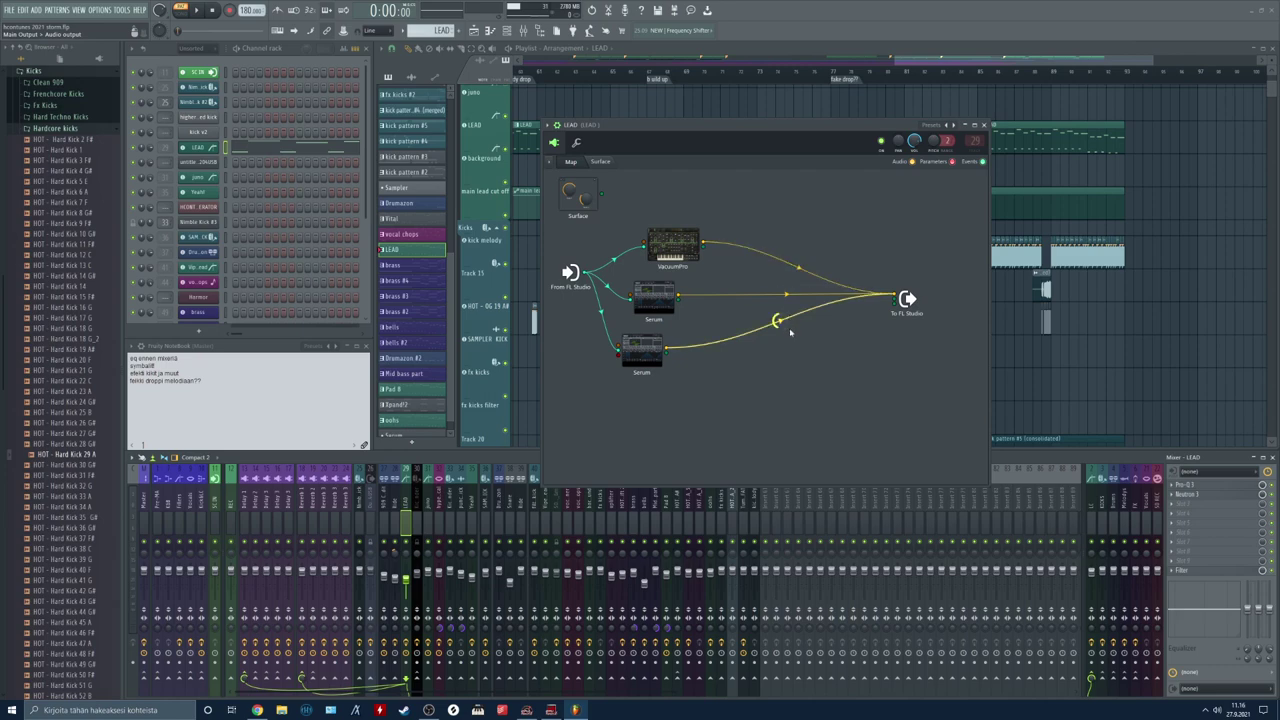
Step: Nudge the bottom Serum right and pull a new connection from From FL Studio to add a plugin
left_click_drag(642, 350, 693, 348)
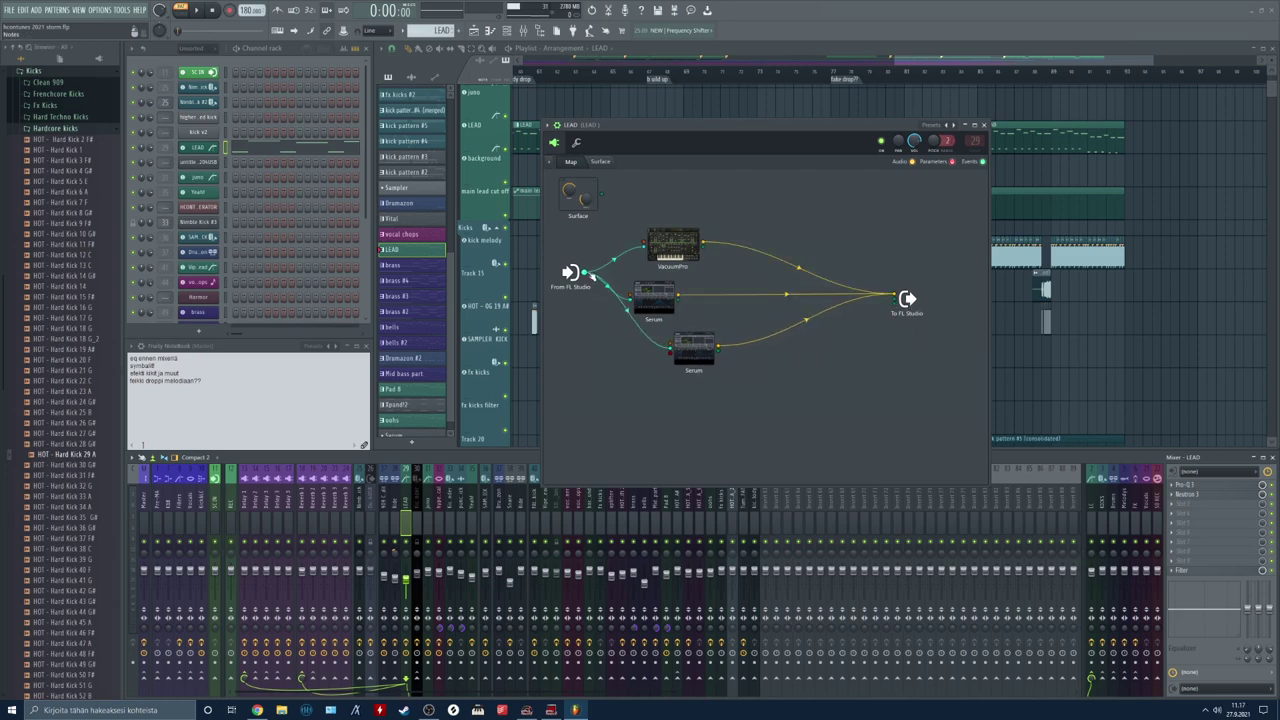
left_click_drag(590, 275, 693, 446)
right_click(661, 432)
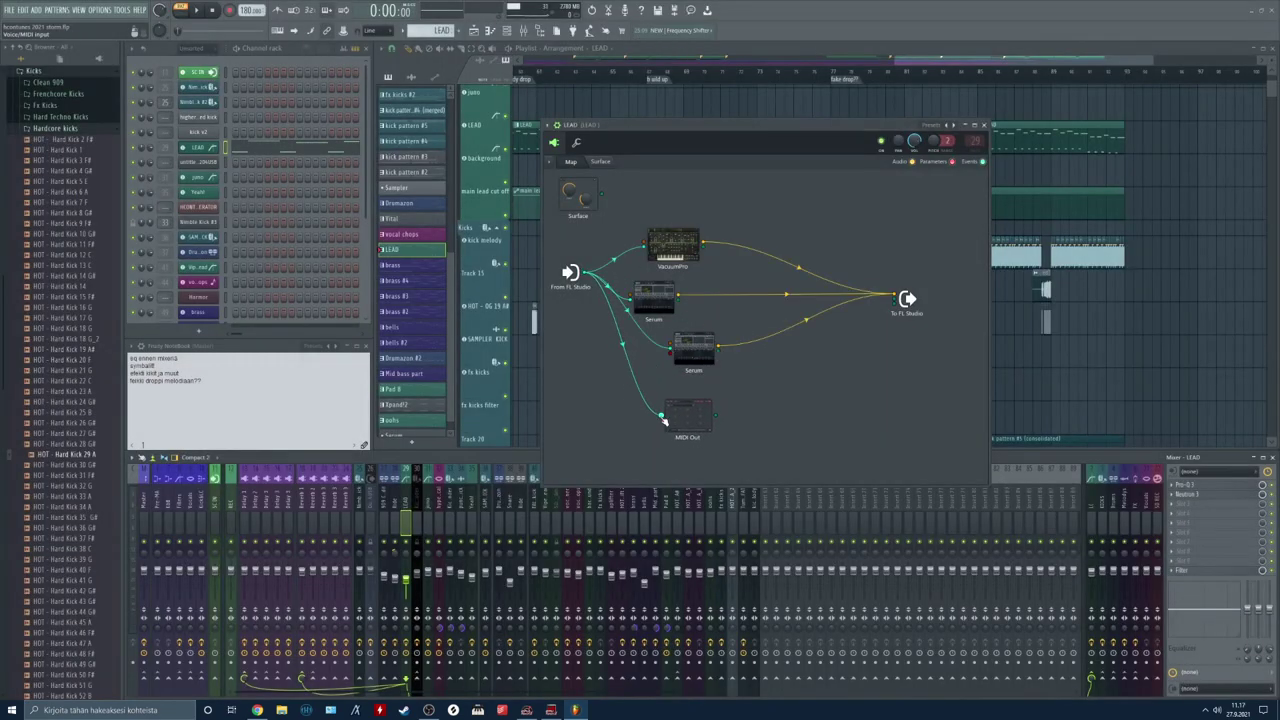
Step: Open the new MIDI Out node's settings to check its Channel and Port, then close them
double_click(691, 426)
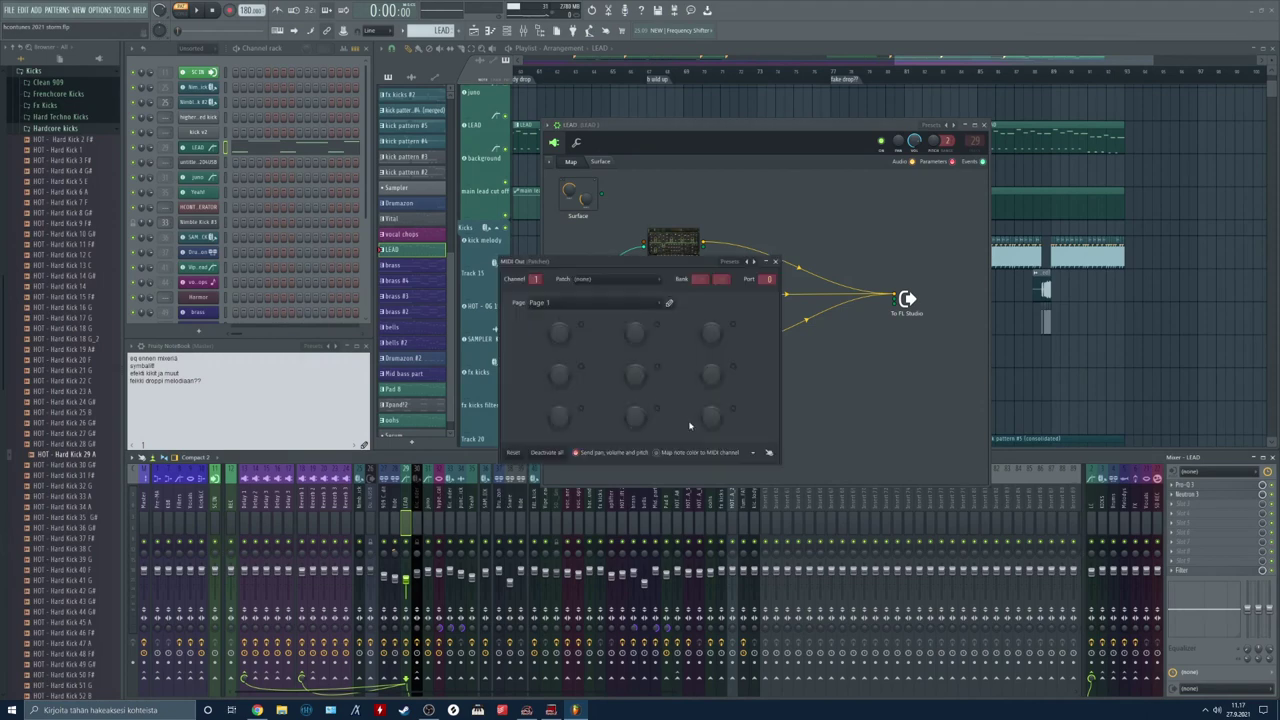
left_click_drag(615, 261, 263, 364)
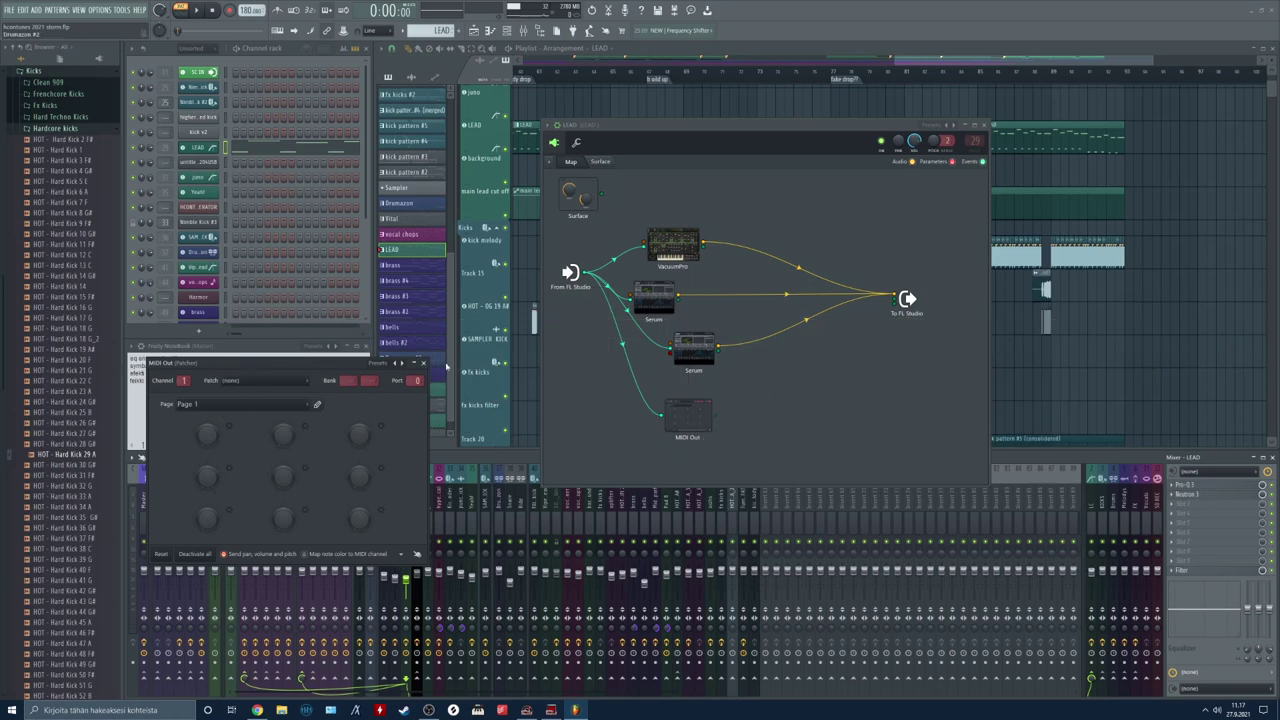
left_click(423, 362)
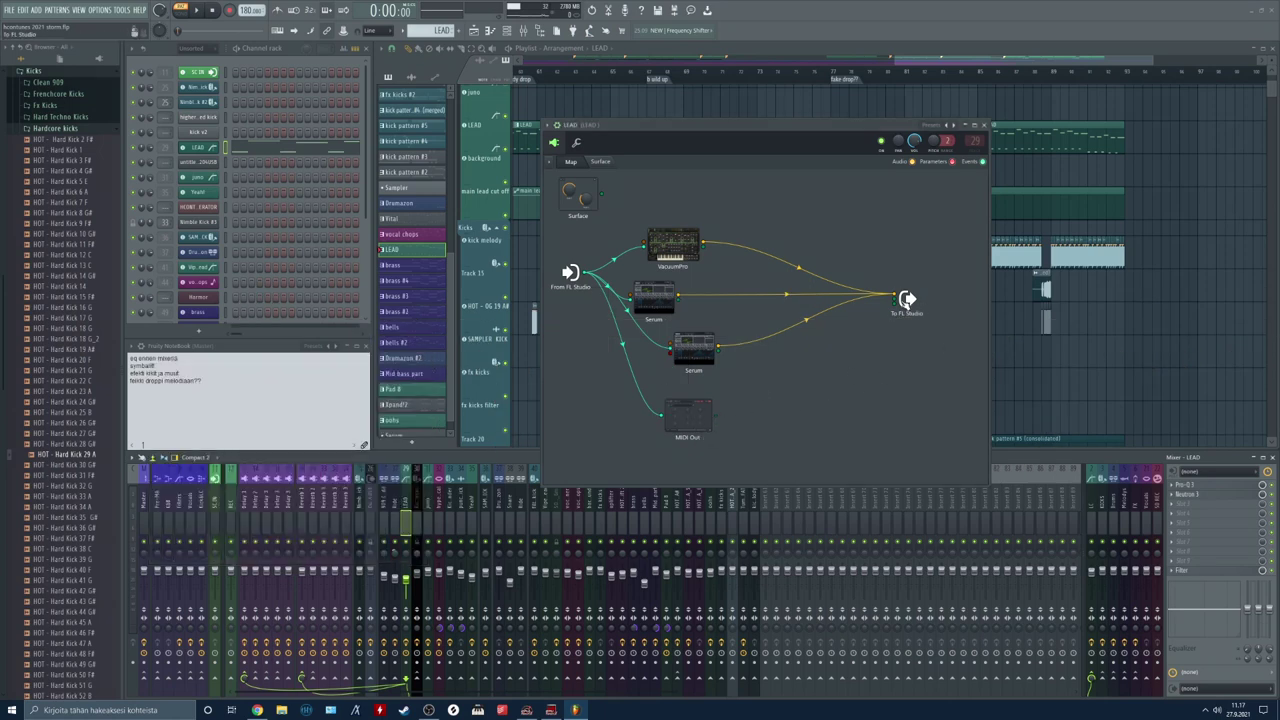
Step: Enable MIDI port 12 as an events input on the To FL Studio node
right_click(903, 299)
right_click(905, 298)
right_click(906, 297)
mouse_move(919, 318)
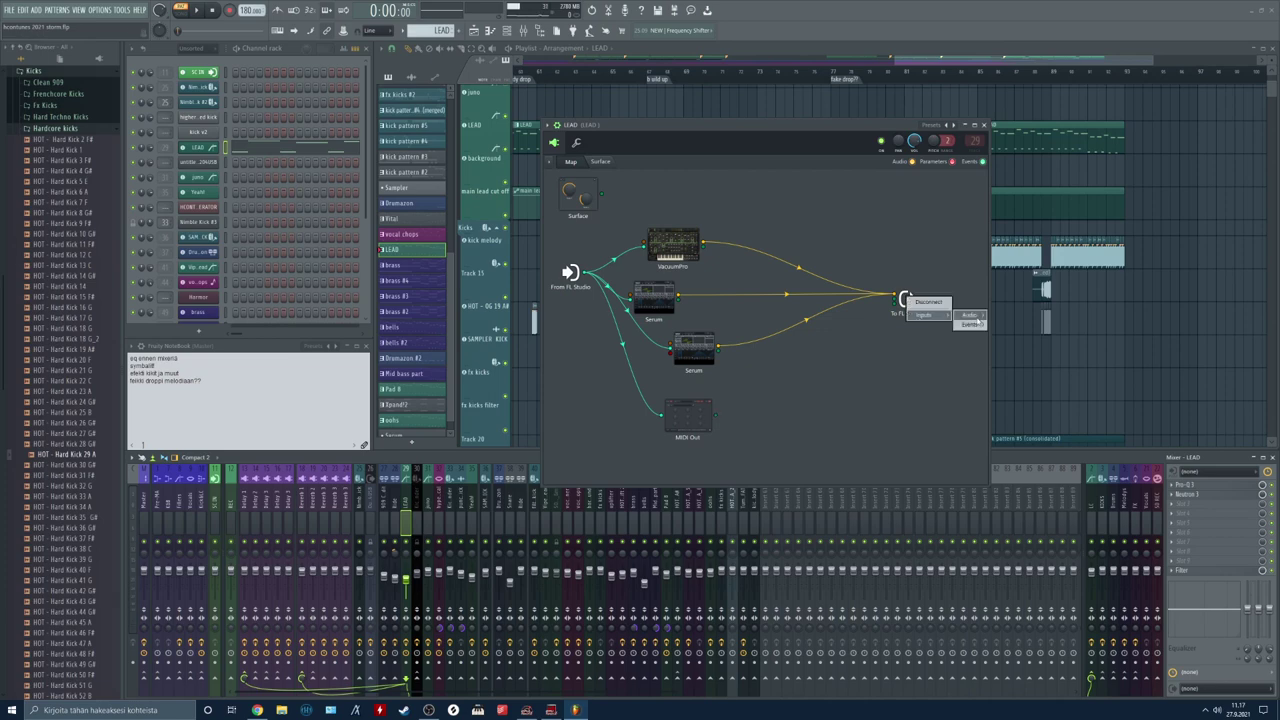
mouse_move(976, 326)
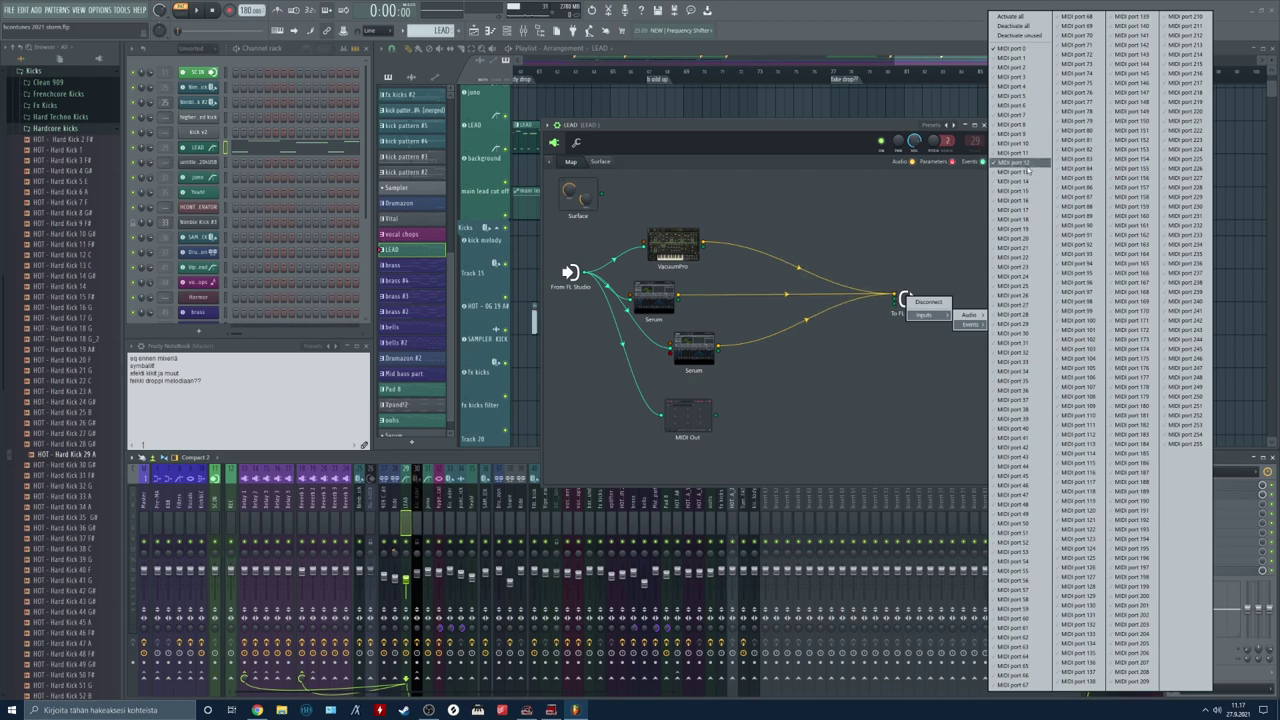
left_click(882, 218)
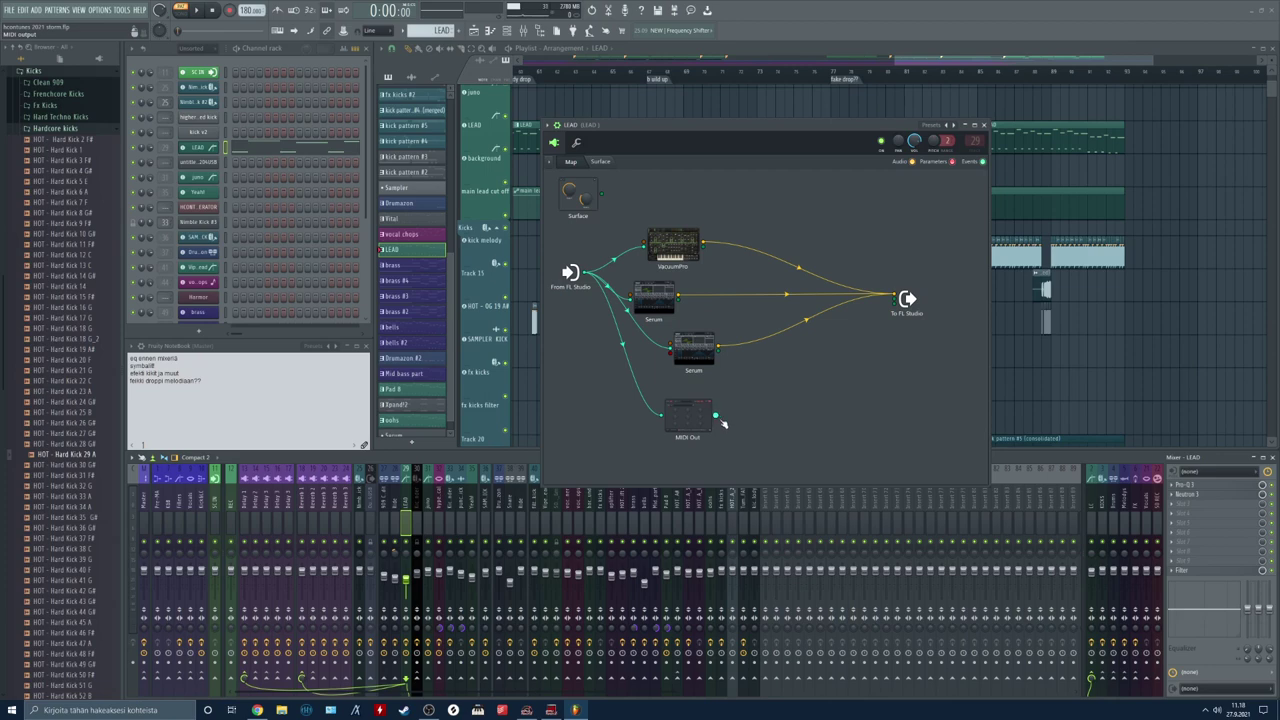
Step: Wire MIDI Out into To FL Studio, then play the song with the Reaktor Filter open
left_click_drag(716, 415, 895, 302)
left_click_drag(728, 126, 698, 117)
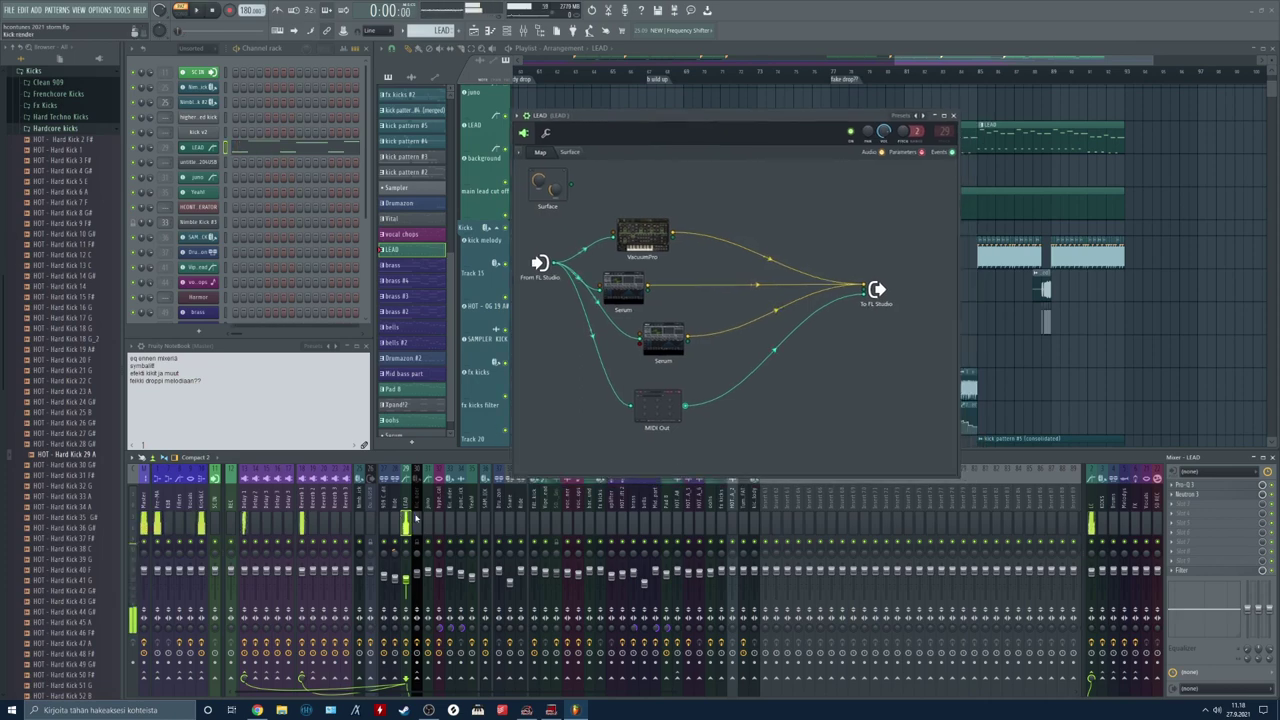
left_click(1200, 574)
key("space")
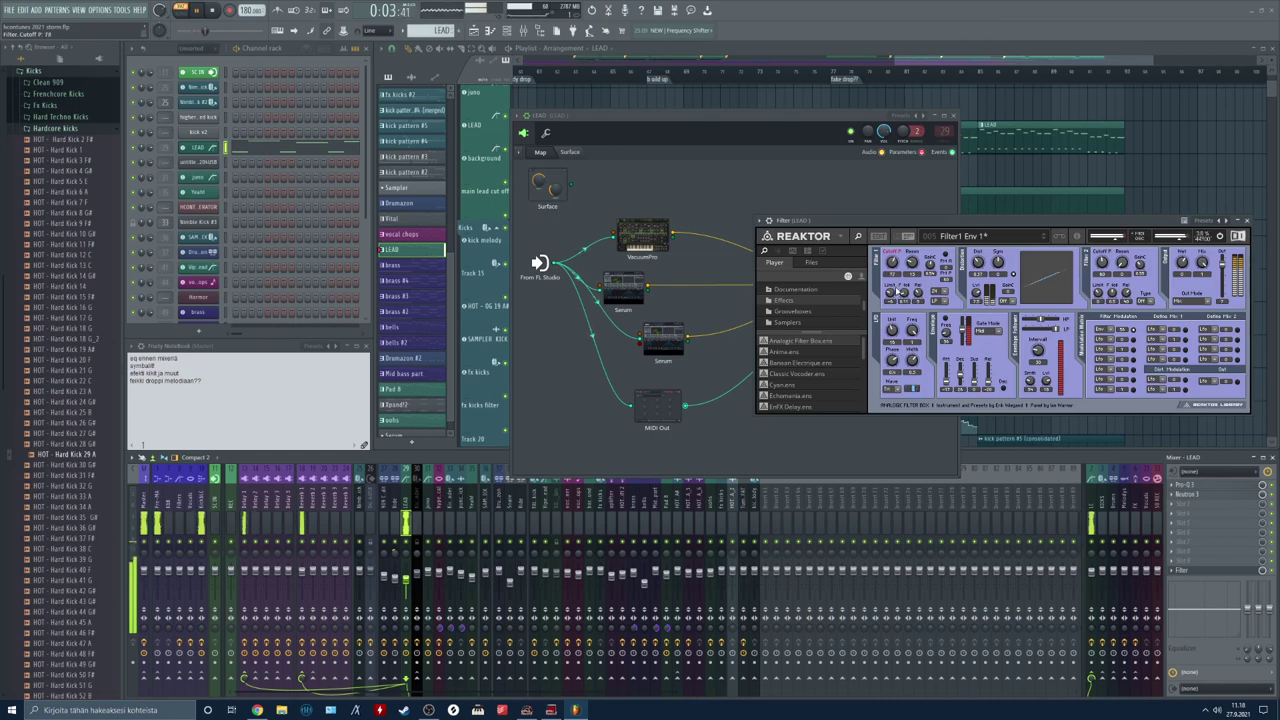
key("space")
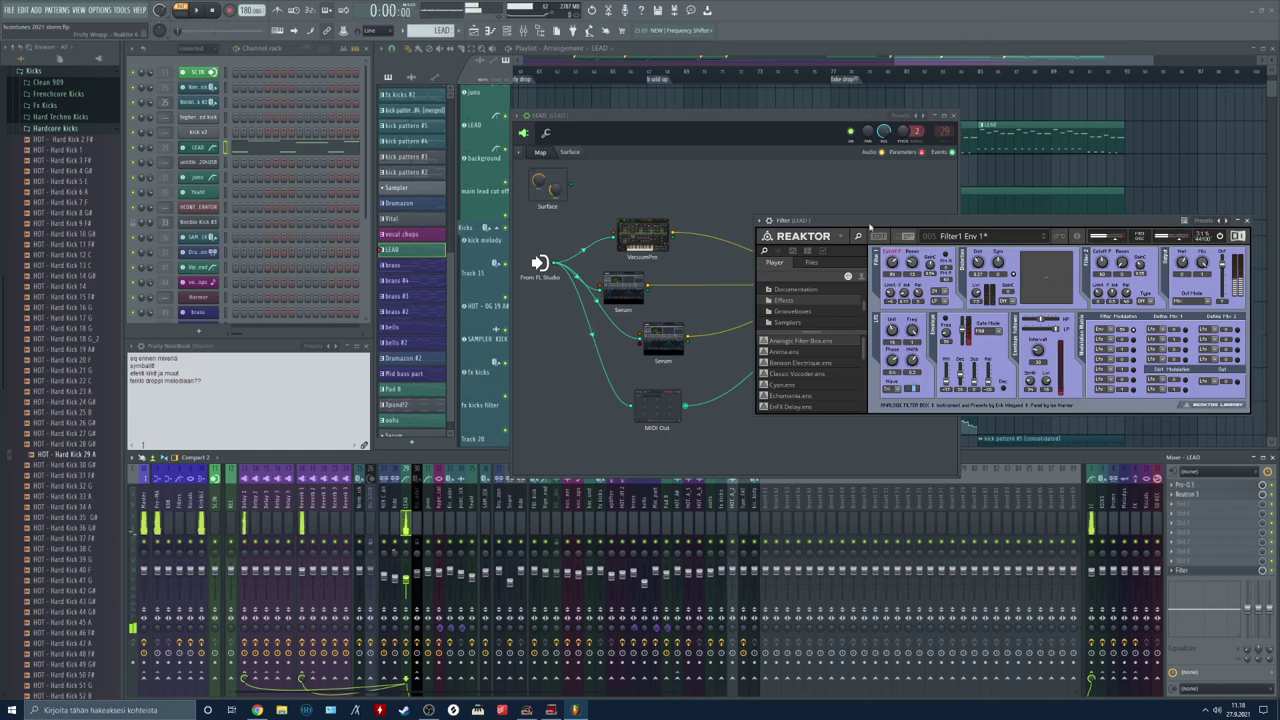
left_click_drag(871, 227, 929, 233)
Step: Delete the MIDI Out to 'To FL Studio' connection in the LEAD Patcher and close it
left_click_drag(640, 115, 495, 77)
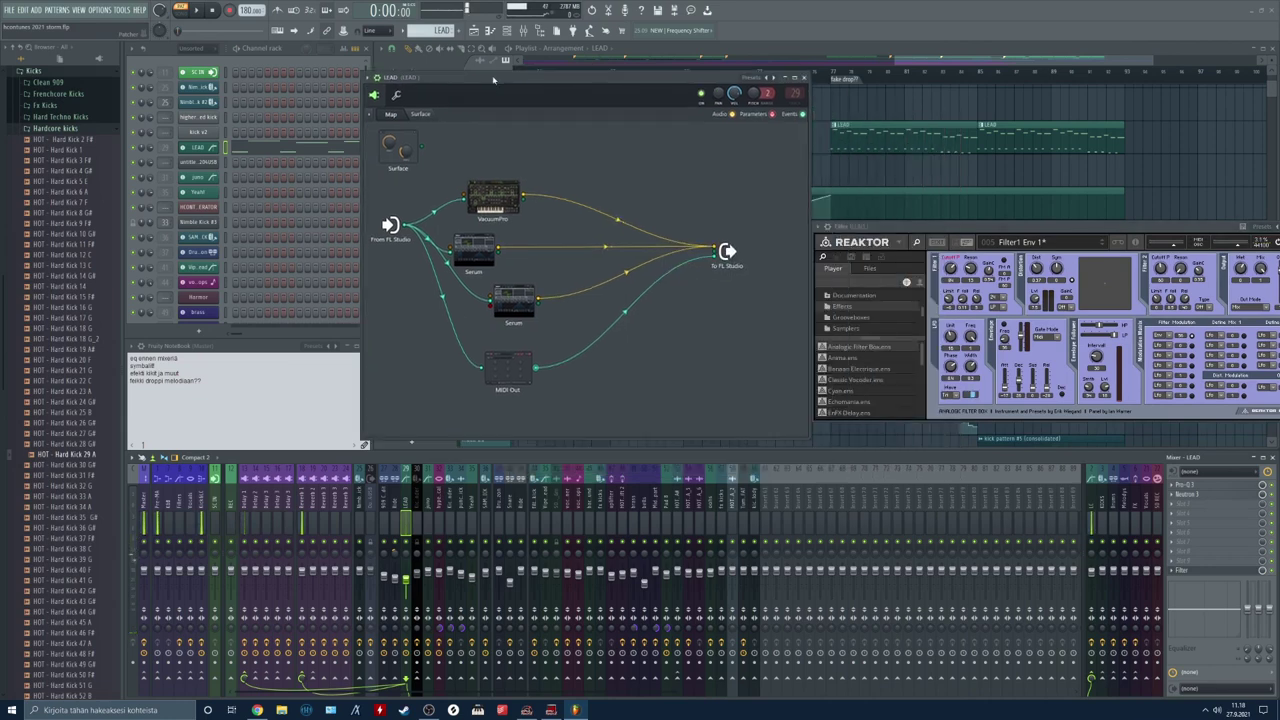
right_click(508, 382)
key("Escape")
left_click(667, 278)
key("Delete")
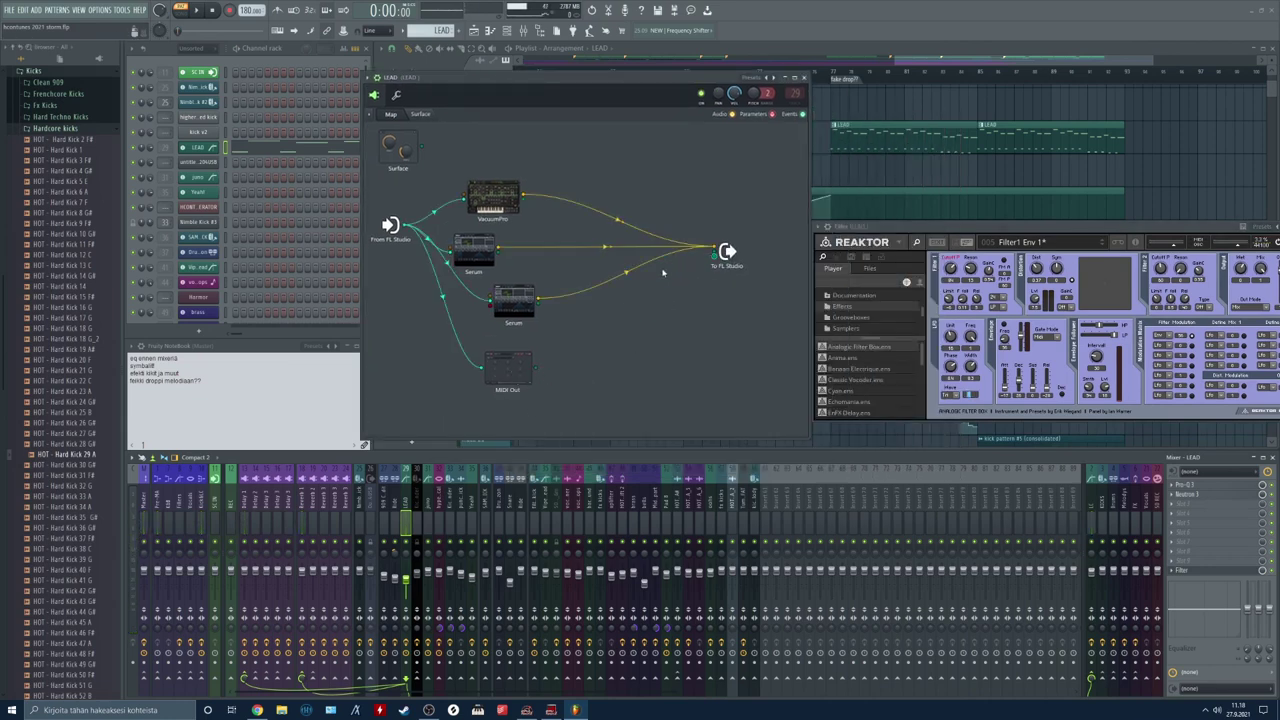
left_click(803, 77)
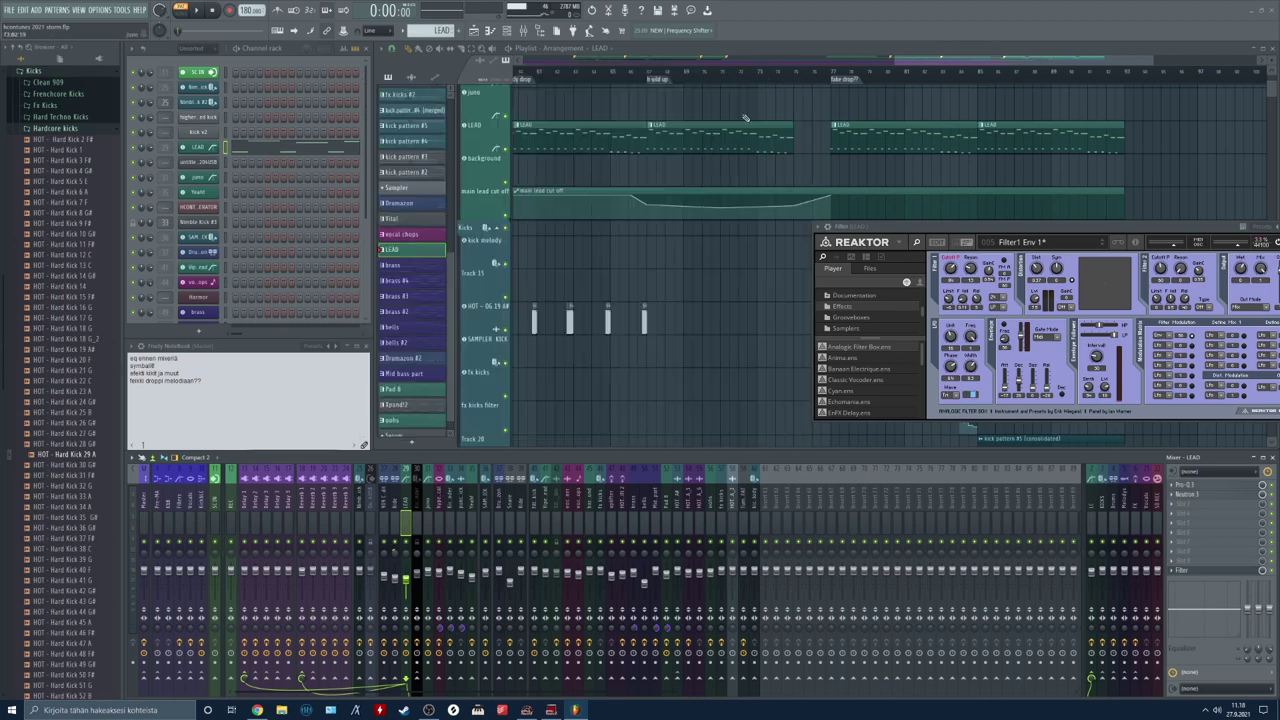
Step: Toggle the LEAD Patcher and Reaktor windows, leaving only the Reaktor Filter window open
scroll(202, 231, "down", 3)
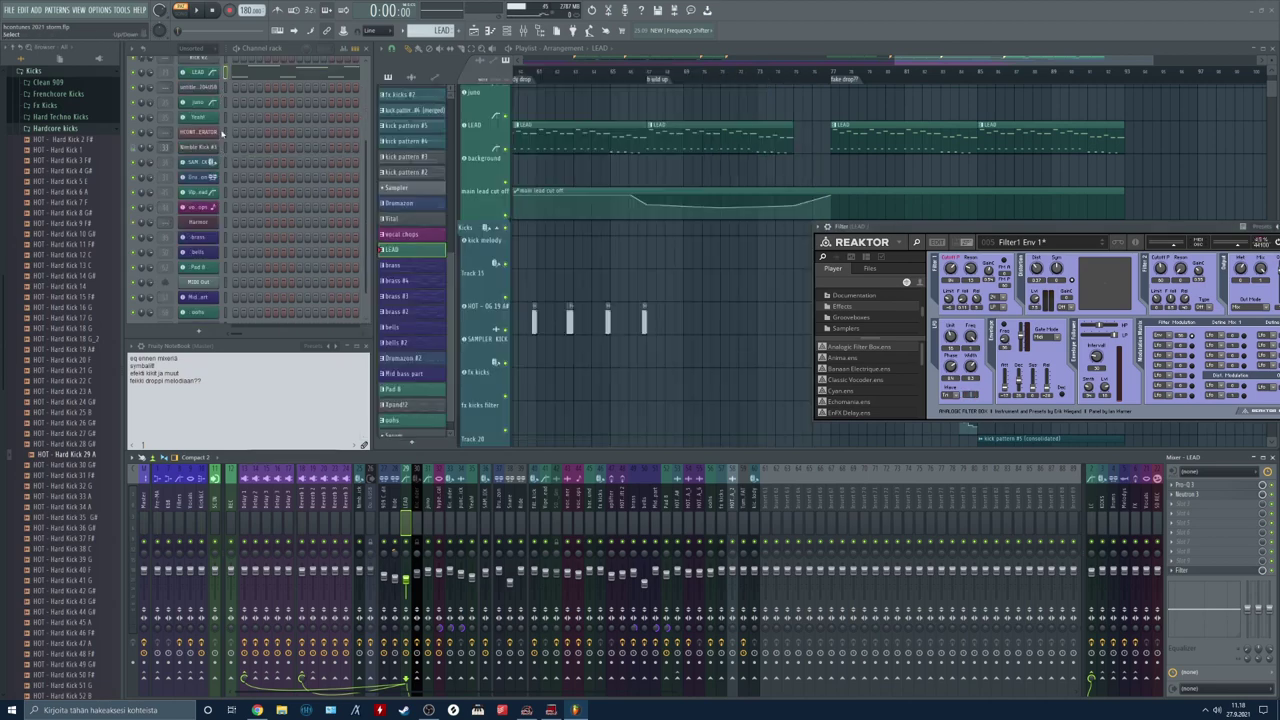
scroll(222, 131, "up", 3)
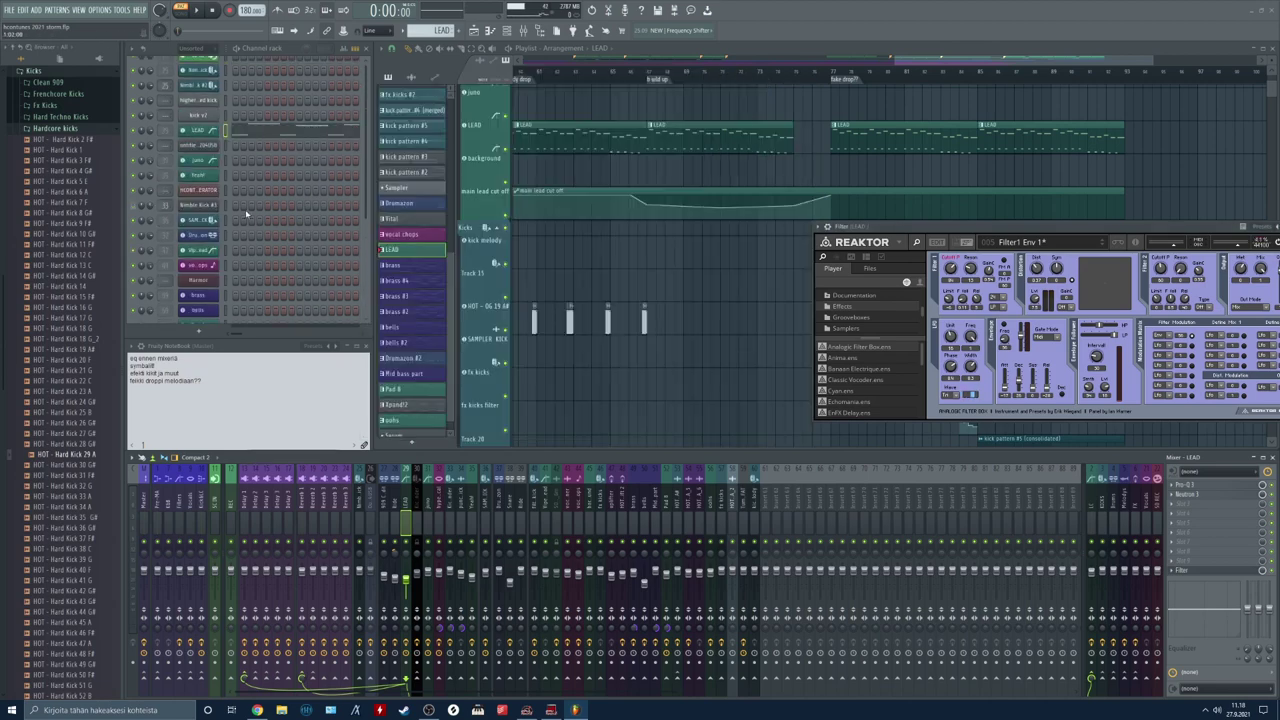
left_click(204, 150)
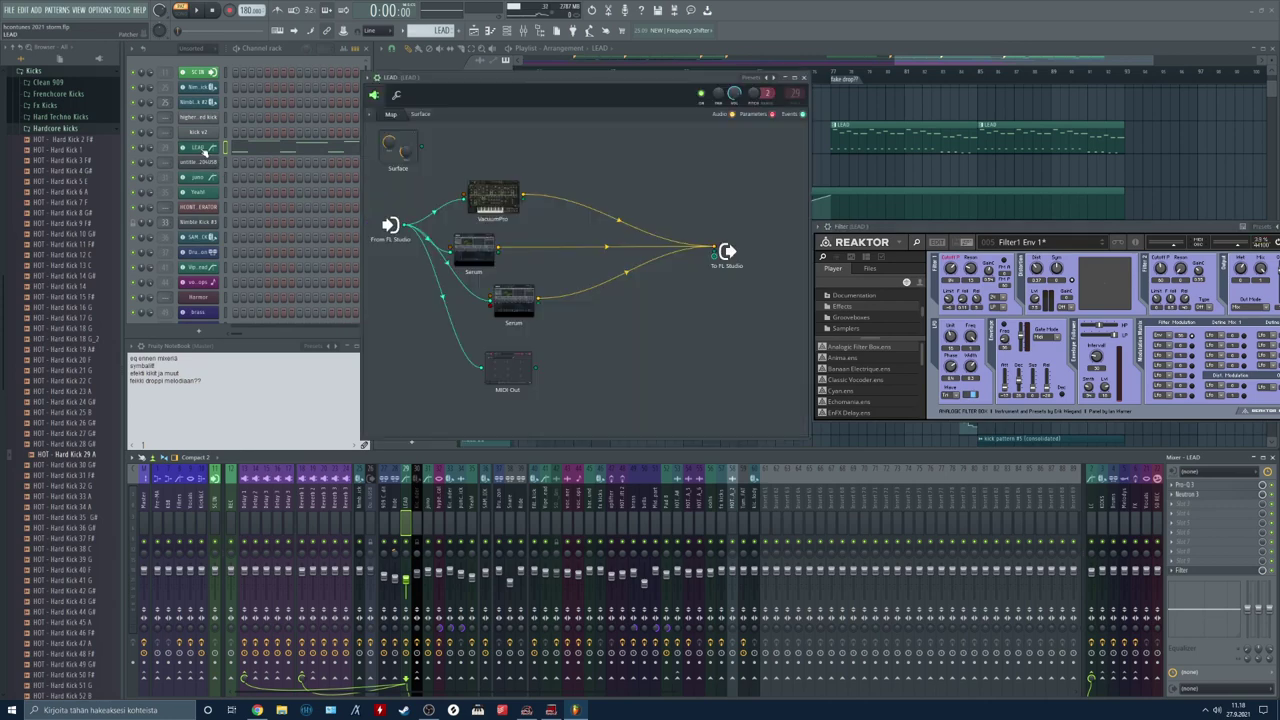
left_click(204, 150)
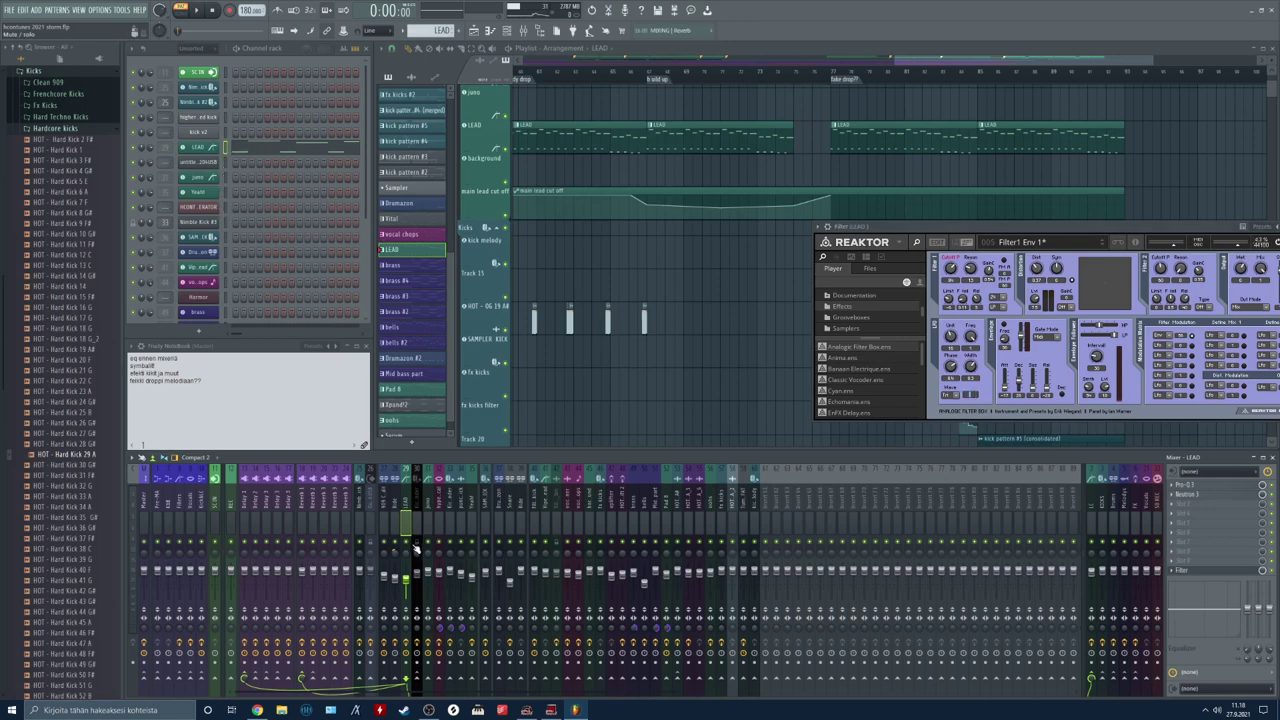
left_click(1195, 578)
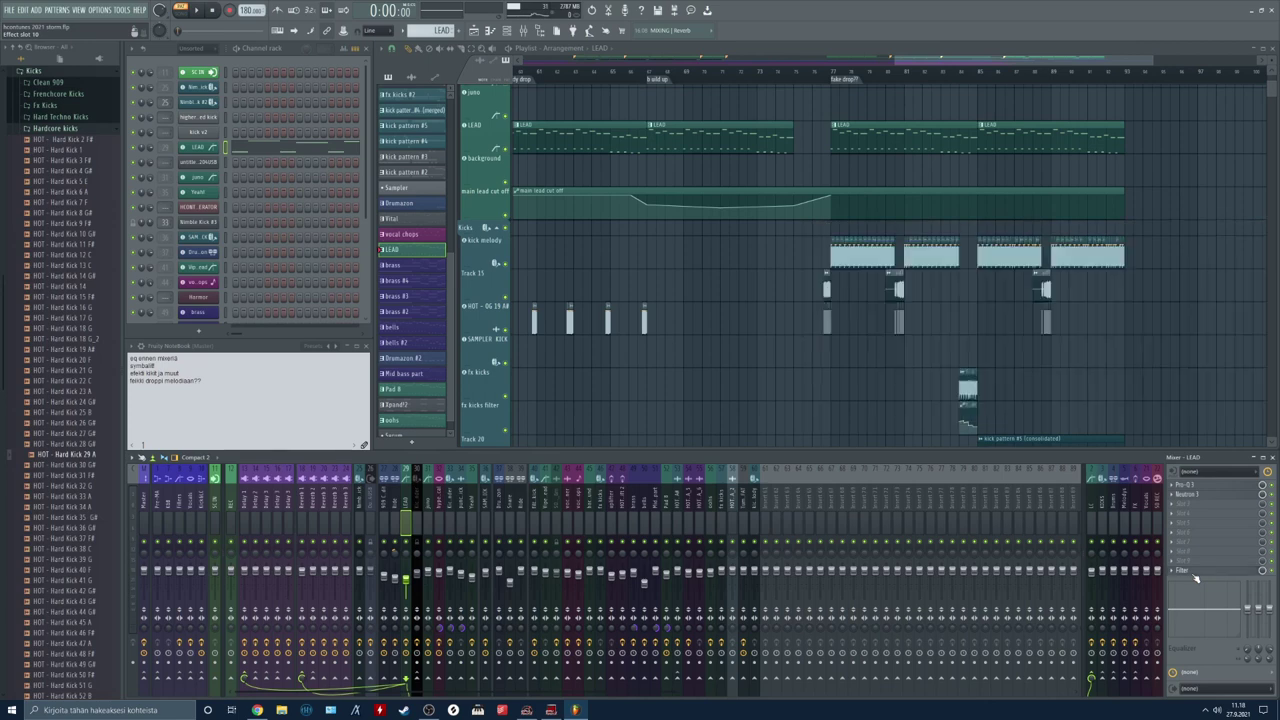
left_click(1195, 578)
scroll(249, 259, "down", 3)
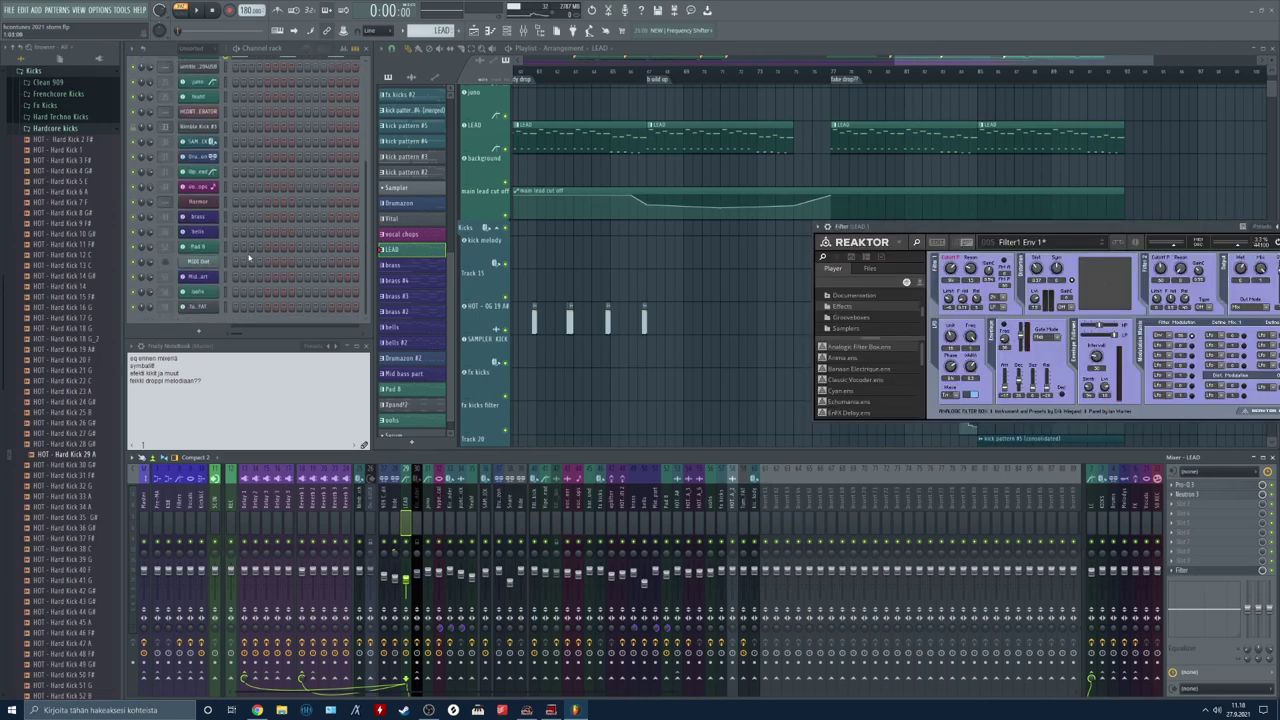
Step: Add a MIDI Out #2 channel to the channel rack and show its settings window
left_click(198, 331)
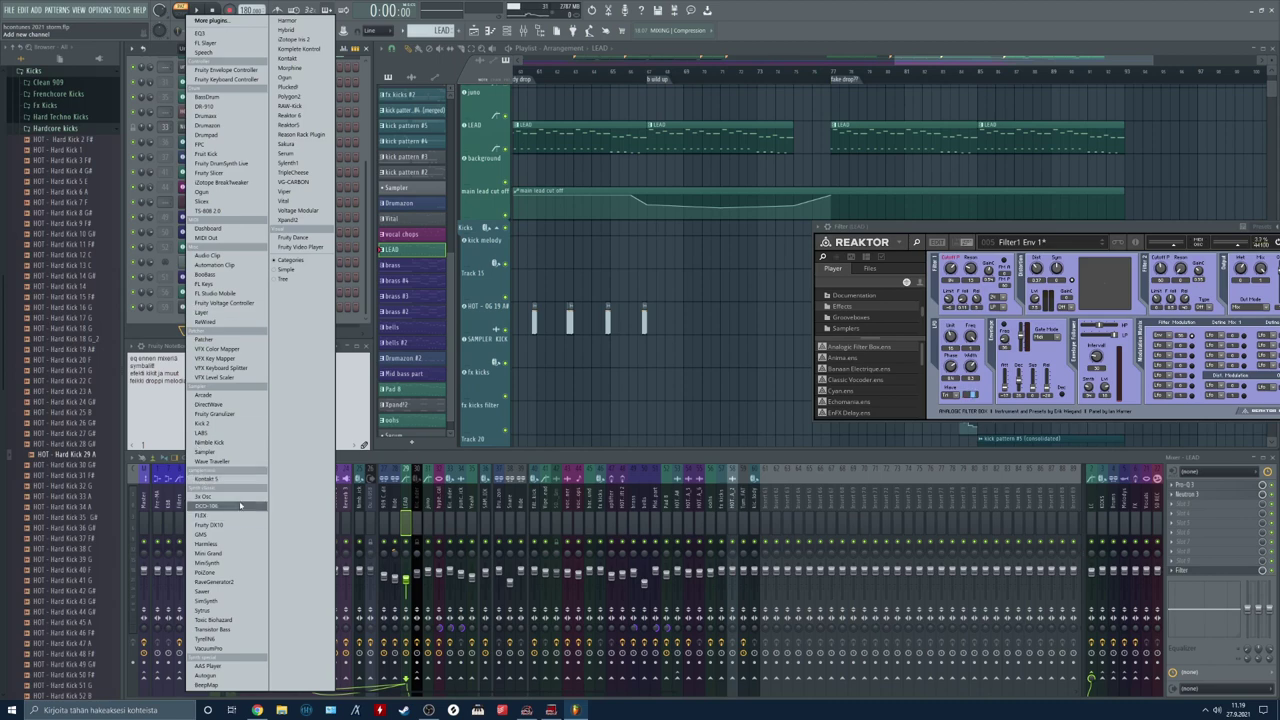
left_click(220, 238)
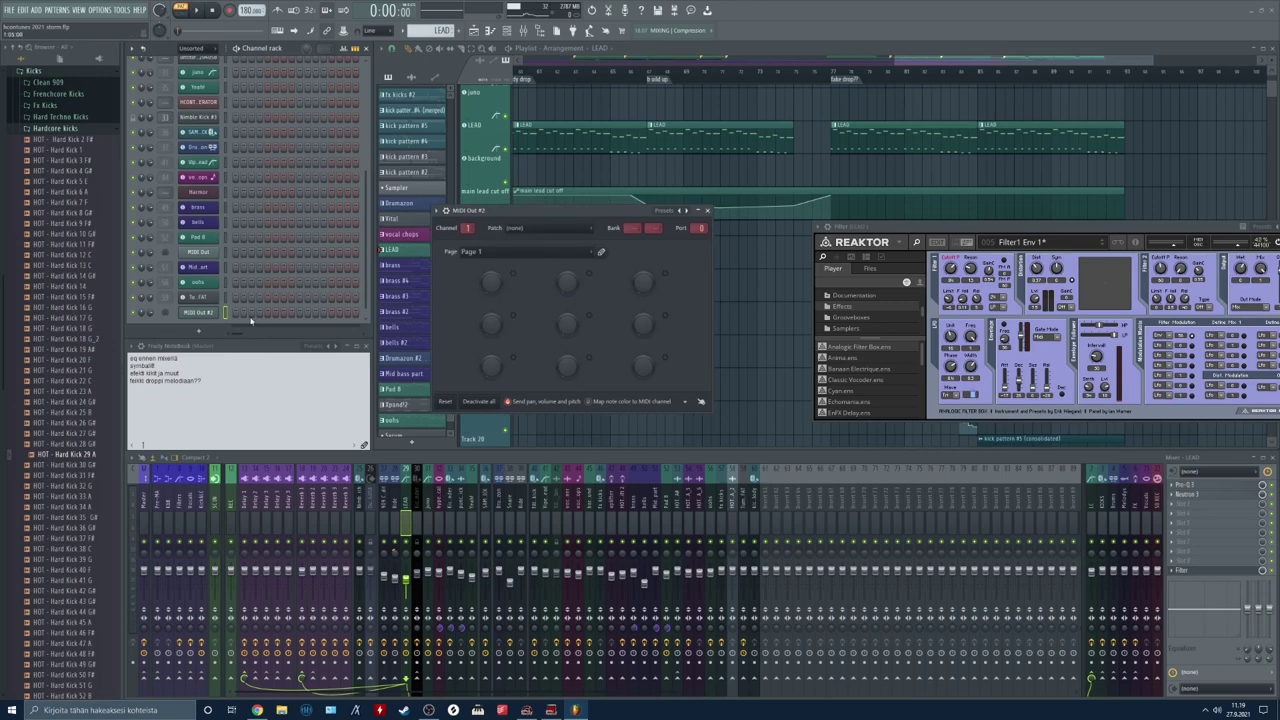
scroll(263, 295, "up", 3)
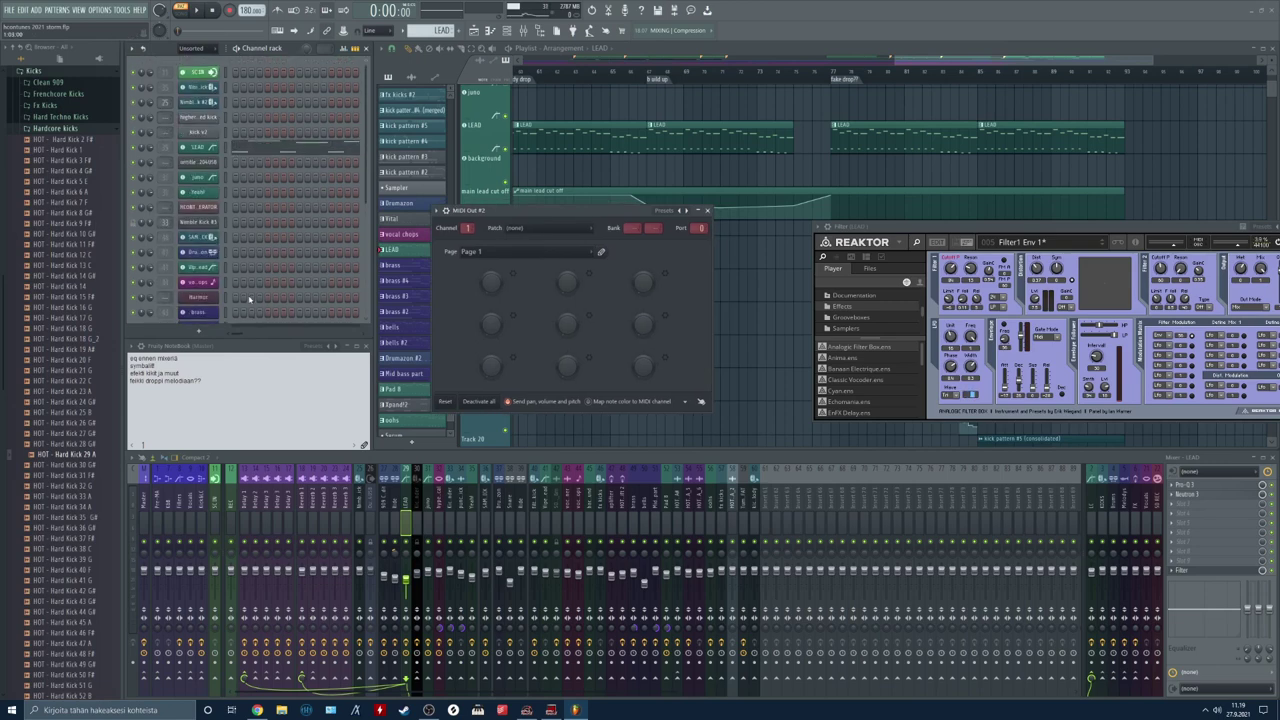
right_click(212, 148)
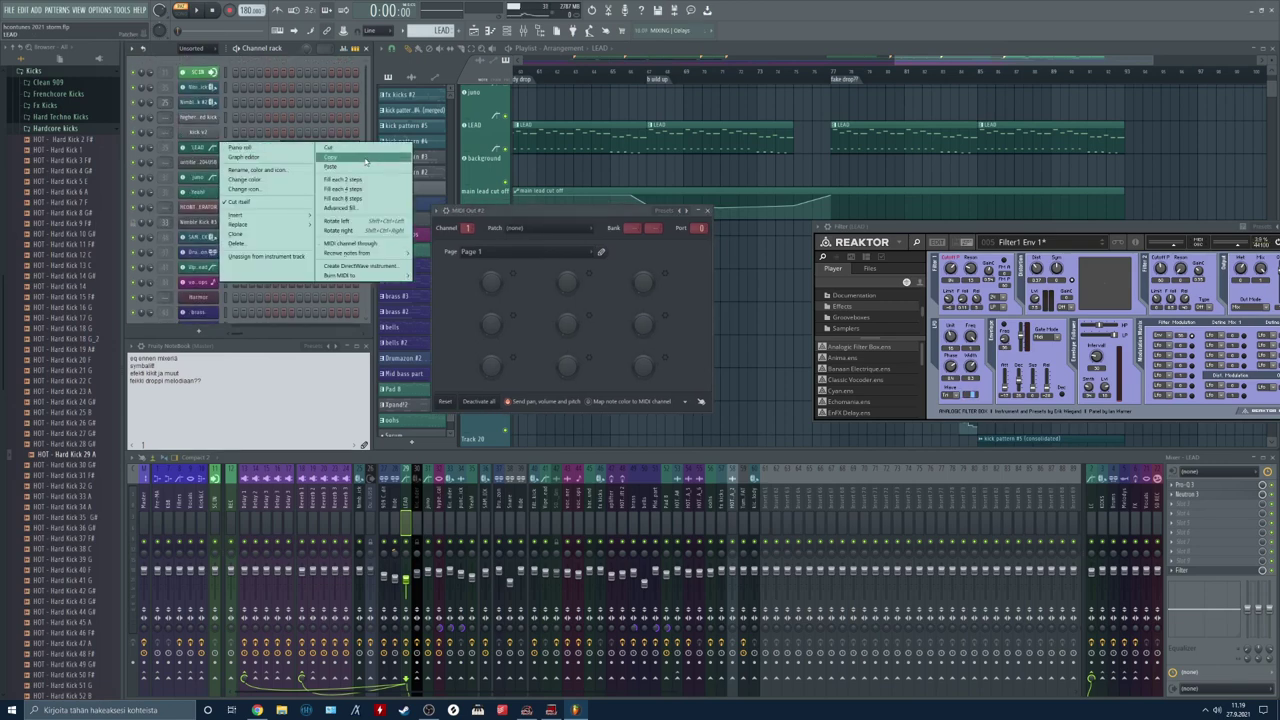
left_click(213, 149)
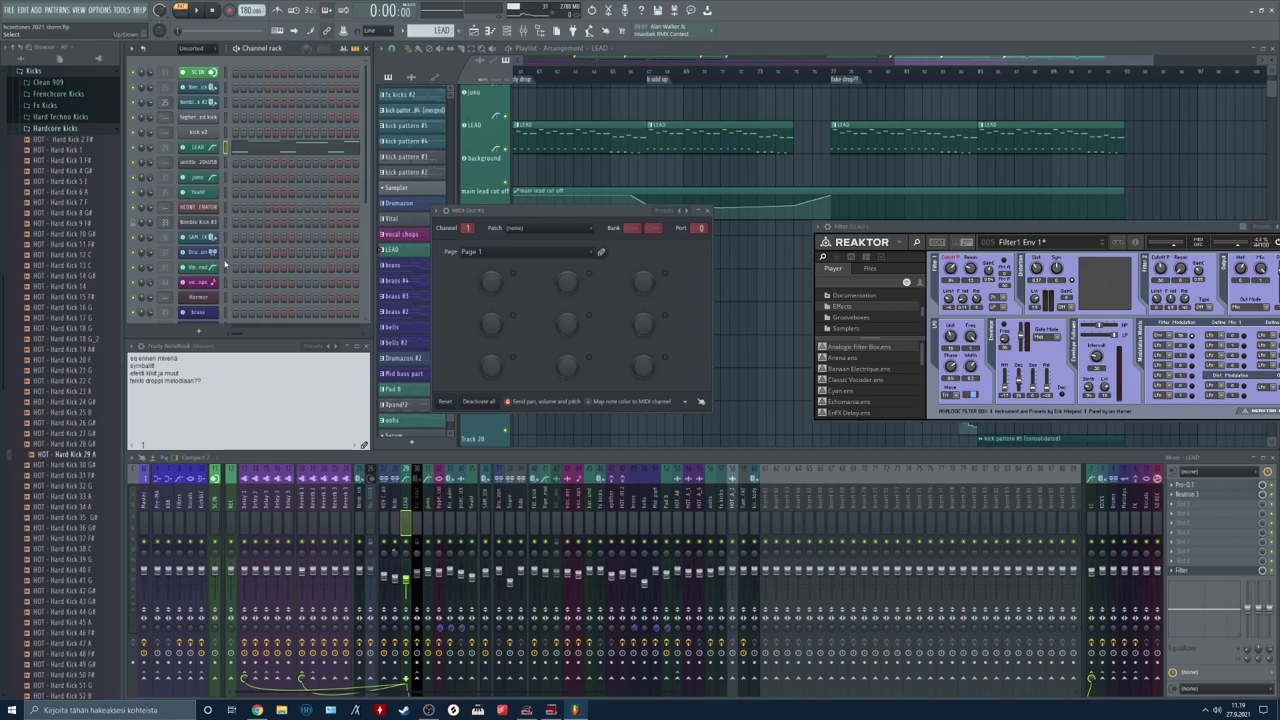
scroll(225, 264, "down", 3)
right_click(200, 309)
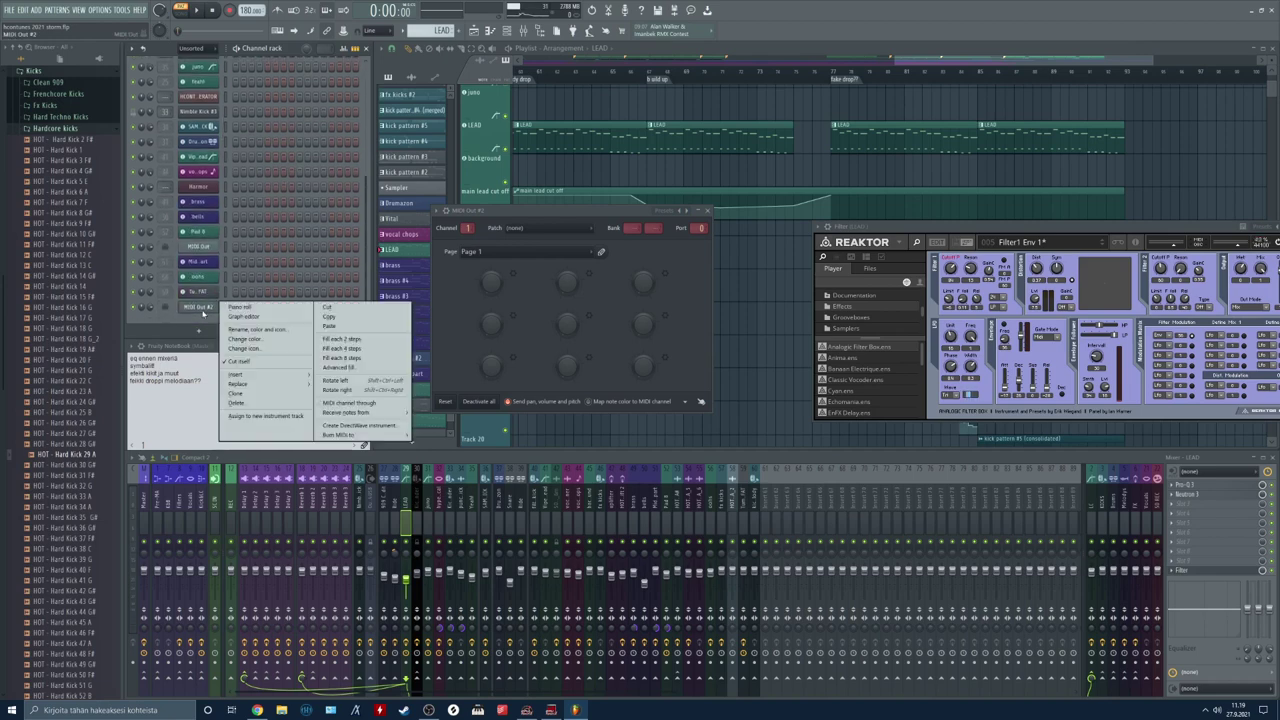
left_click(200, 311)
left_click(197, 308)
left_click(197, 308)
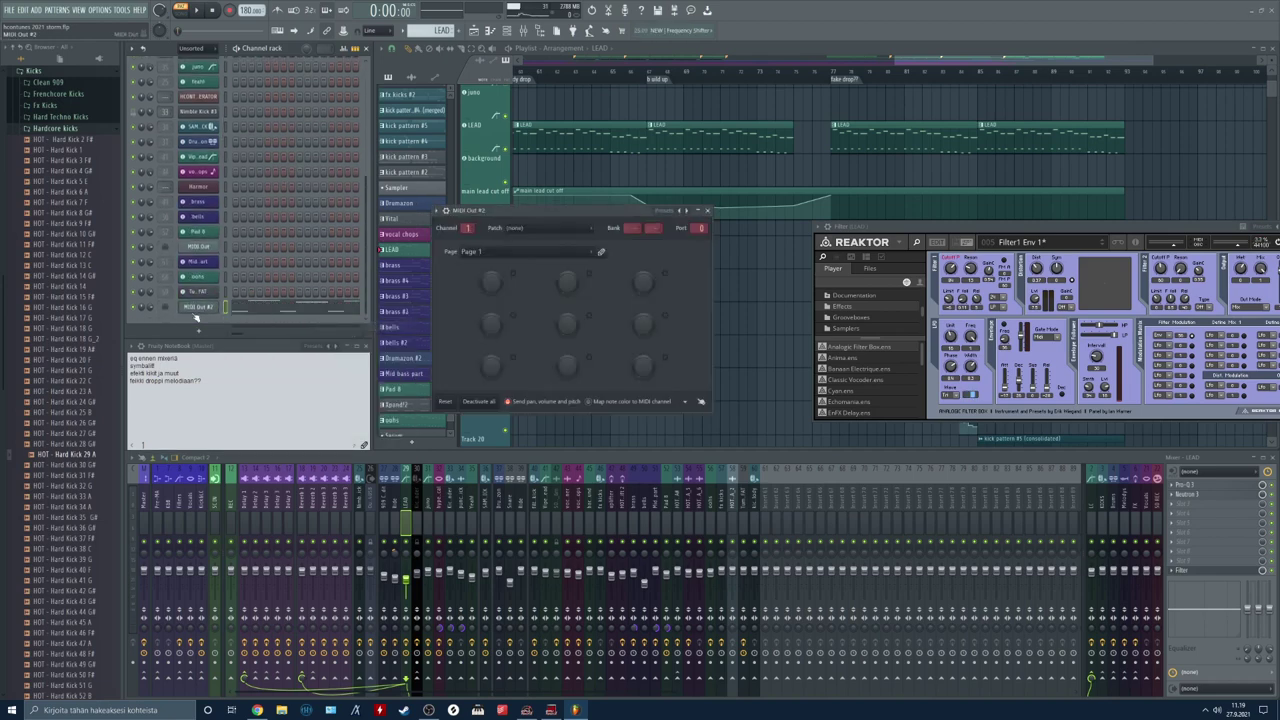
Step: Position the MIDI Out #2 window, check the LEAD Patcher routing, and play the lead to test
left_click_drag(534, 210, 470, 262)
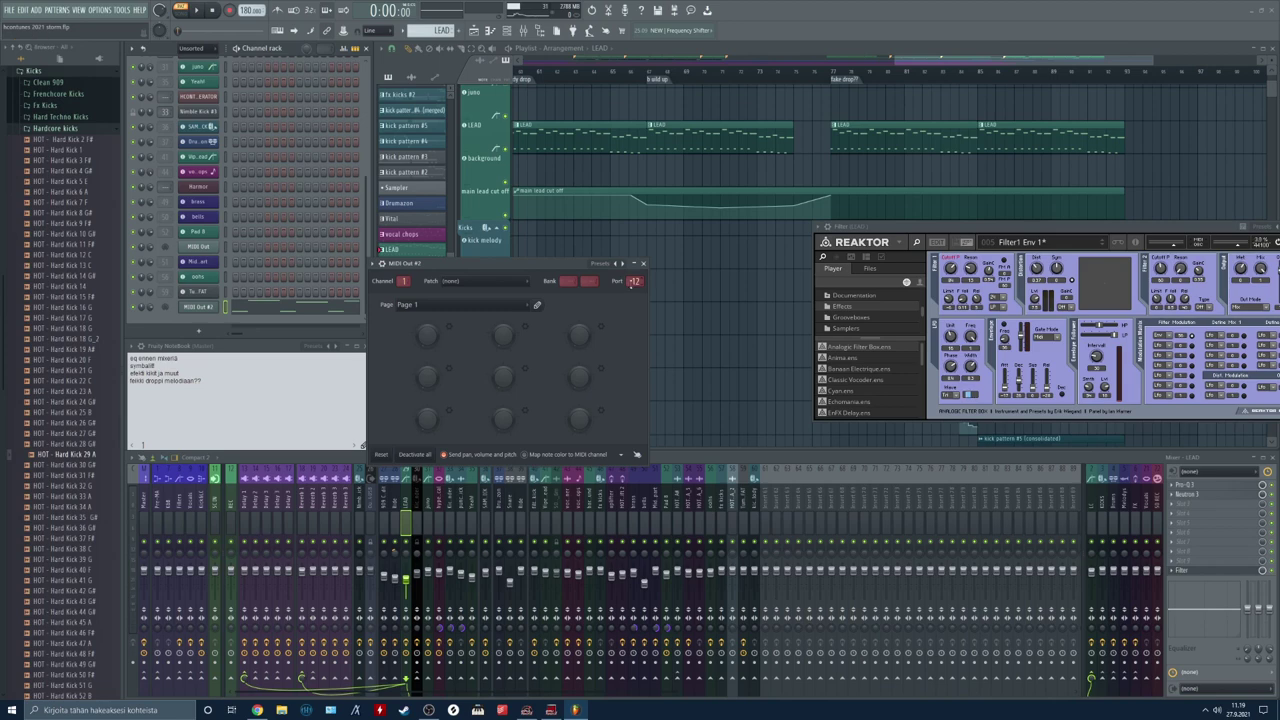
left_click_drag(554, 273, 614, 243)
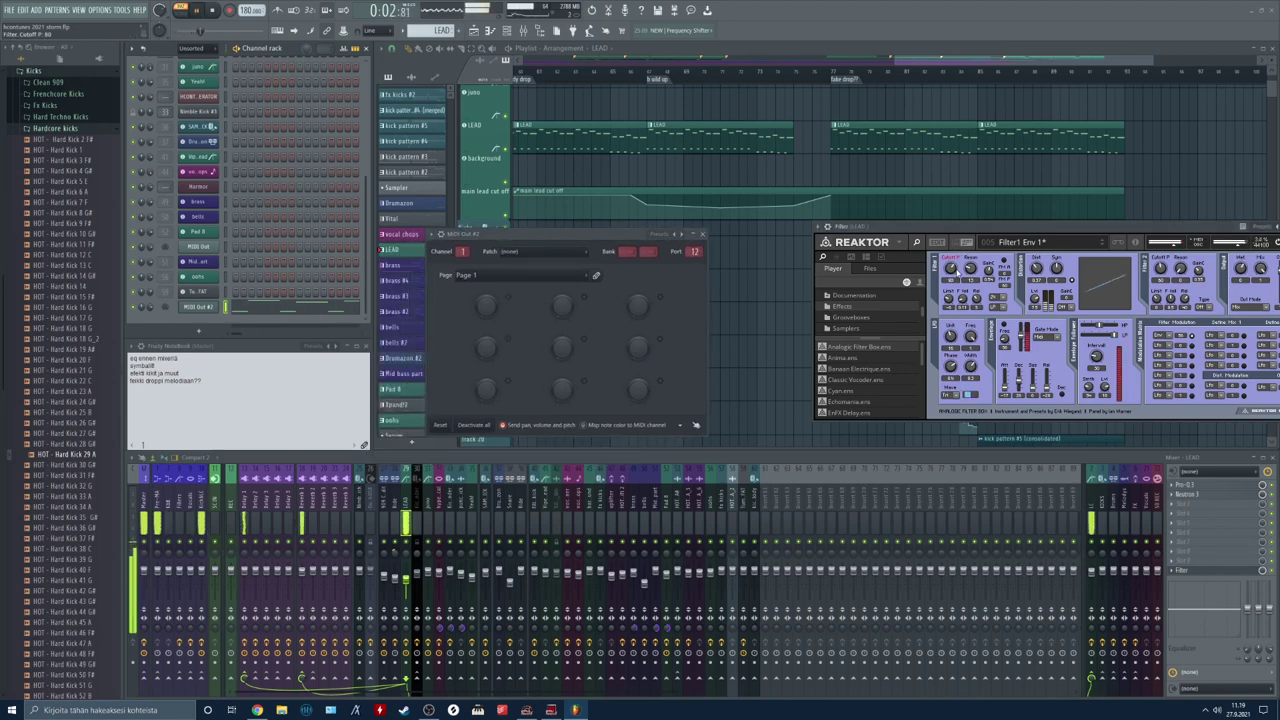
key("space")
scroll(297, 287, "up", 3)
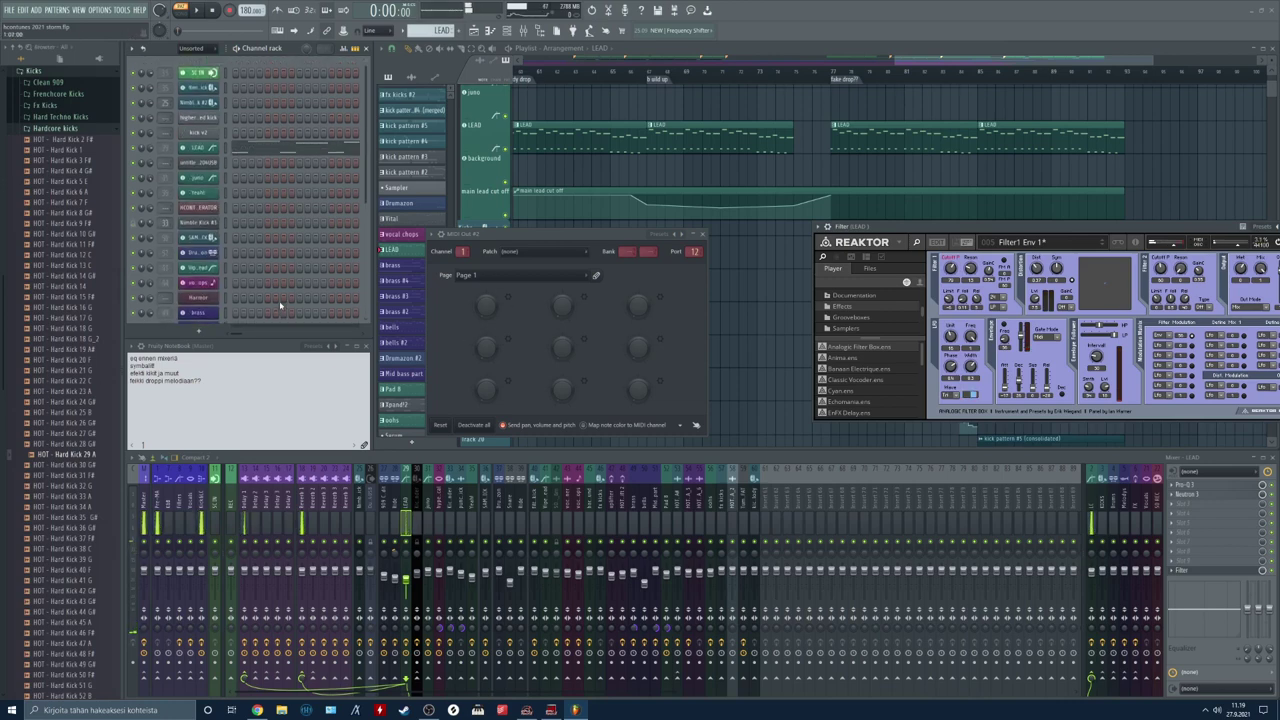
left_click(197, 147)
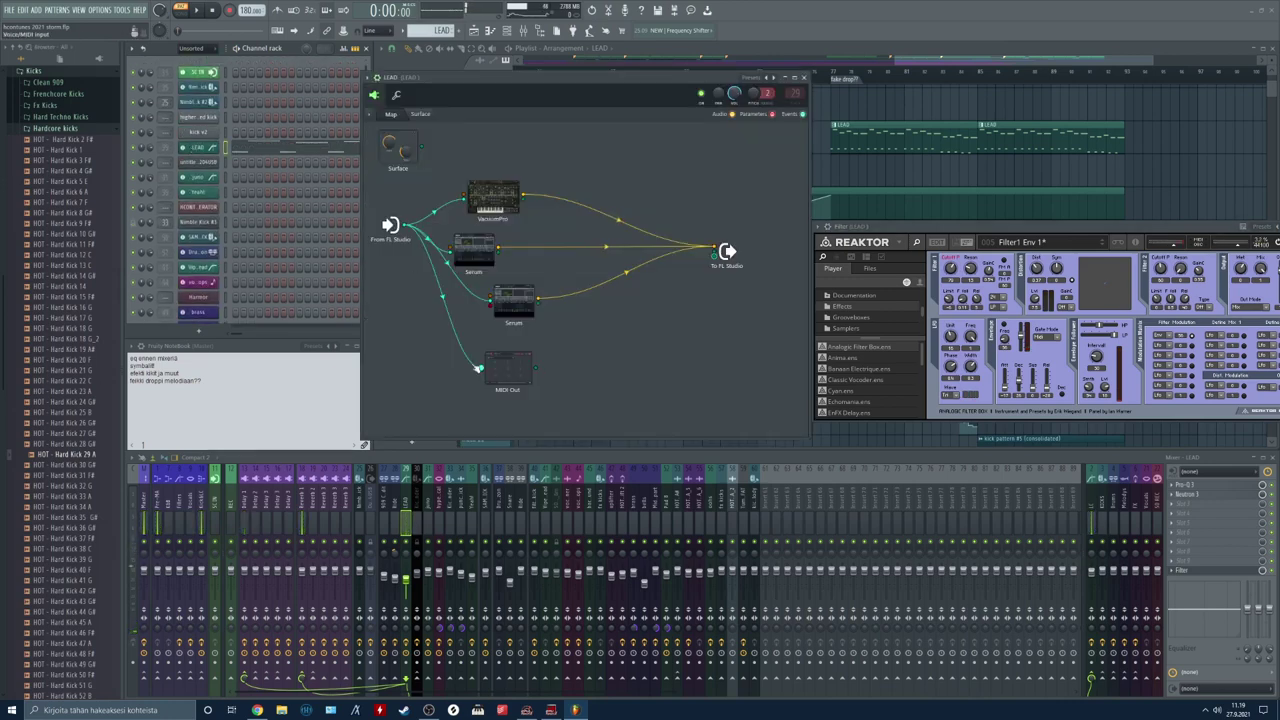
left_click(807, 78)
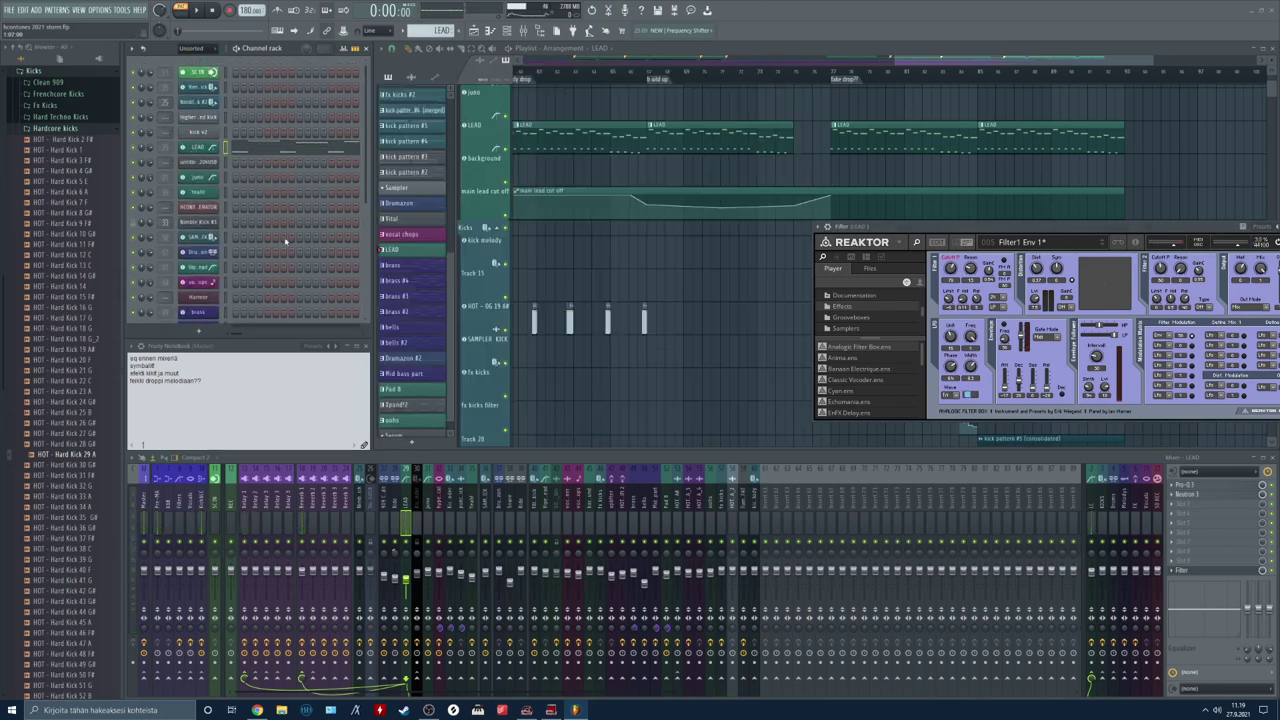
scroll(294, 240, "down", 3)
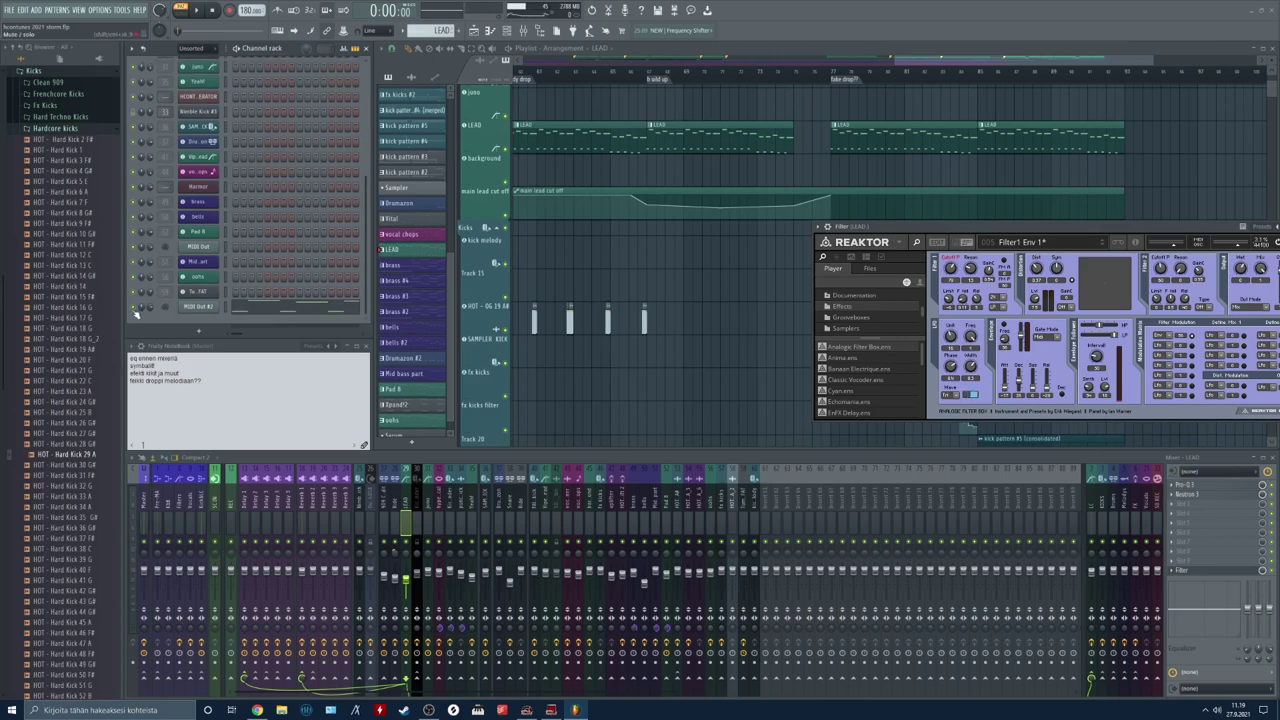
key("space")
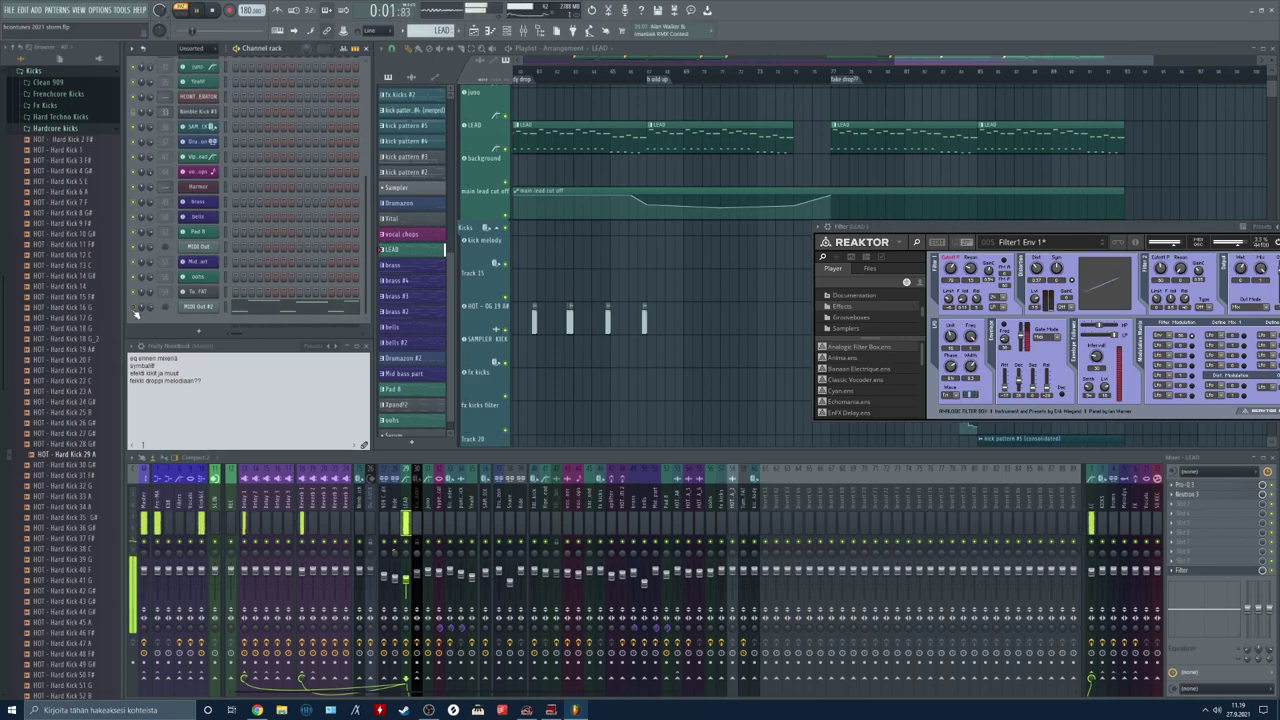
key("space")
Step: Reopen and reposition the MIDI Out #2 settings, then open the LEAD channel's Patcher again
left_click(185, 308)
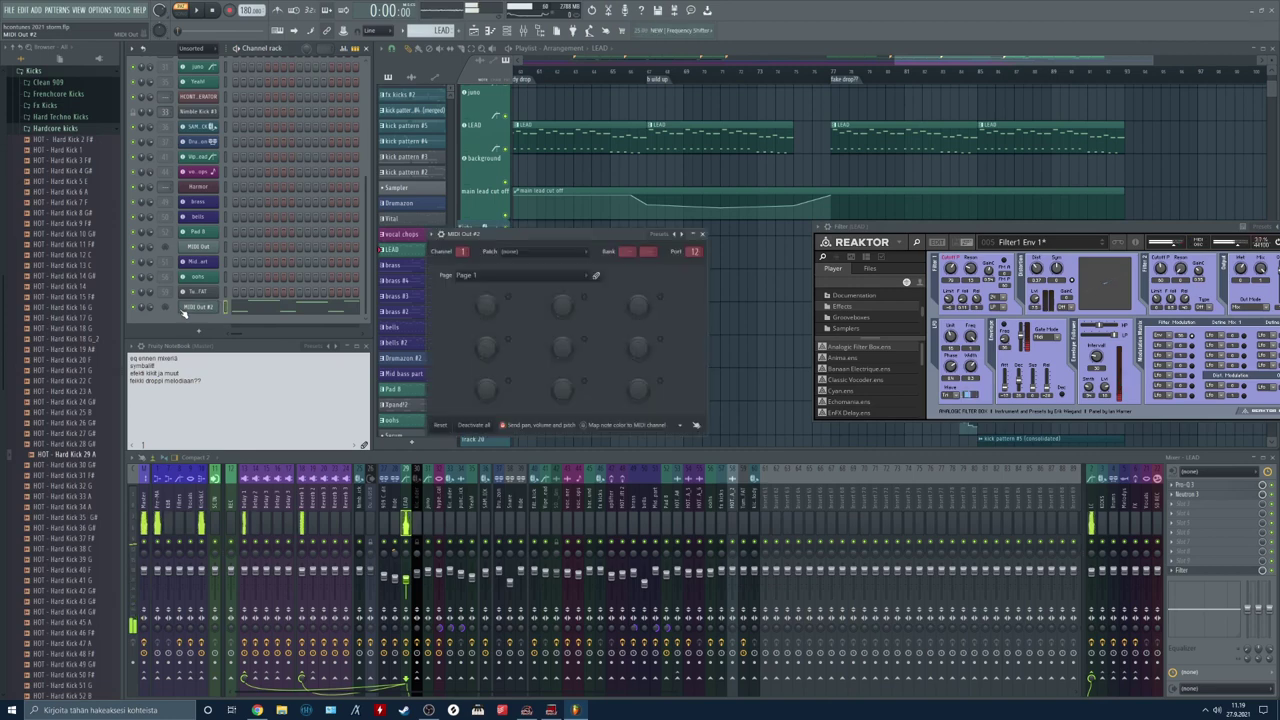
left_click_drag(573, 238, 622, 303)
scroll(296, 303, "up", 3)
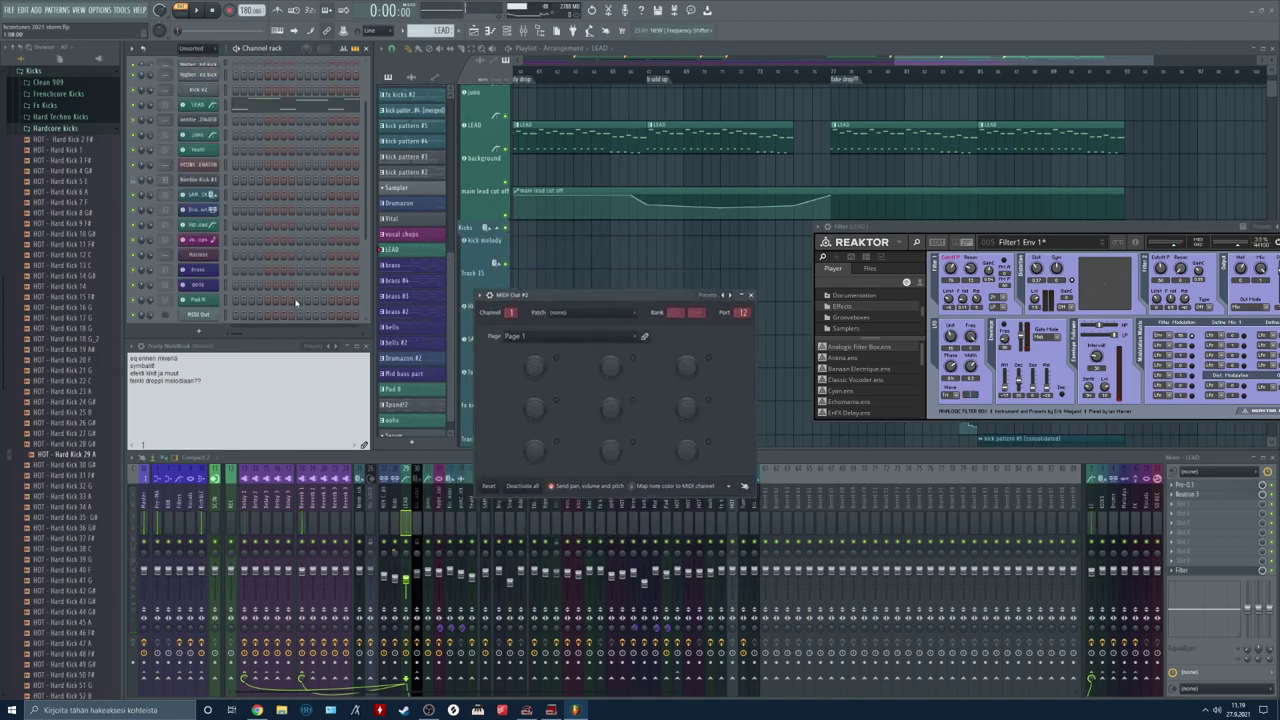
scroll(296, 303, "up", 3)
scroll(290, 280, "down", 7)
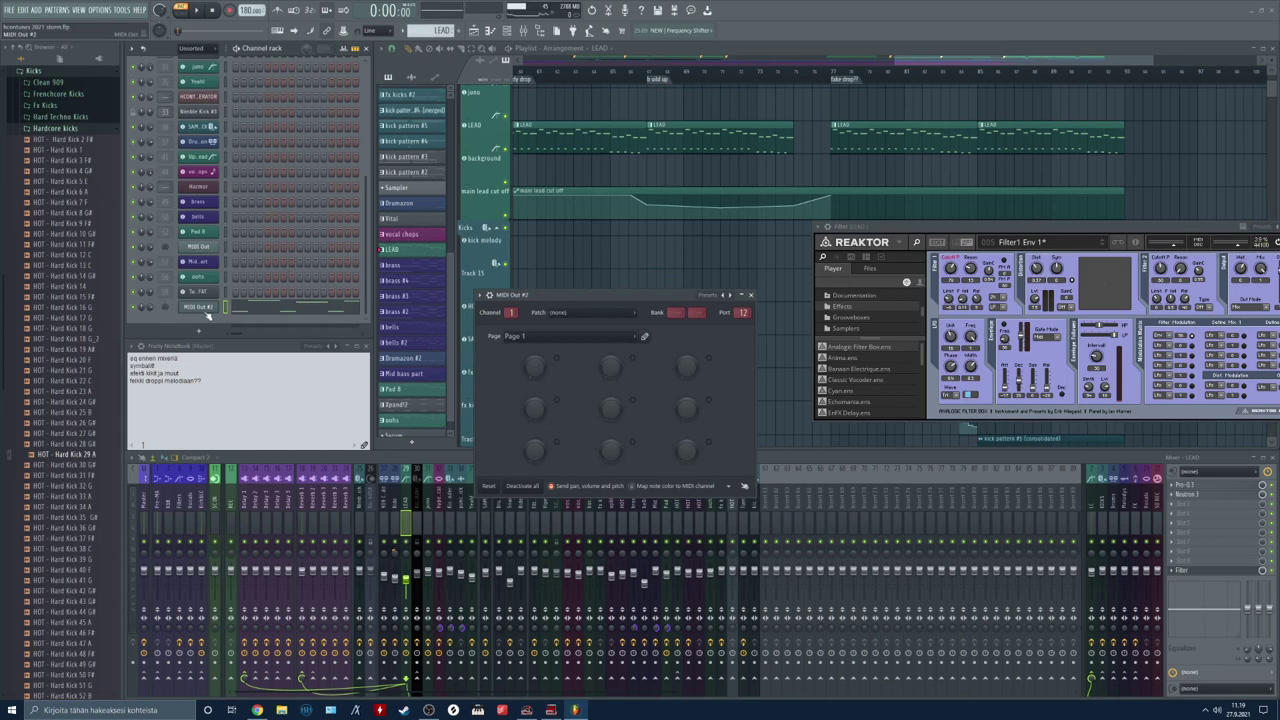
scroll(206, 200, "up", 7)
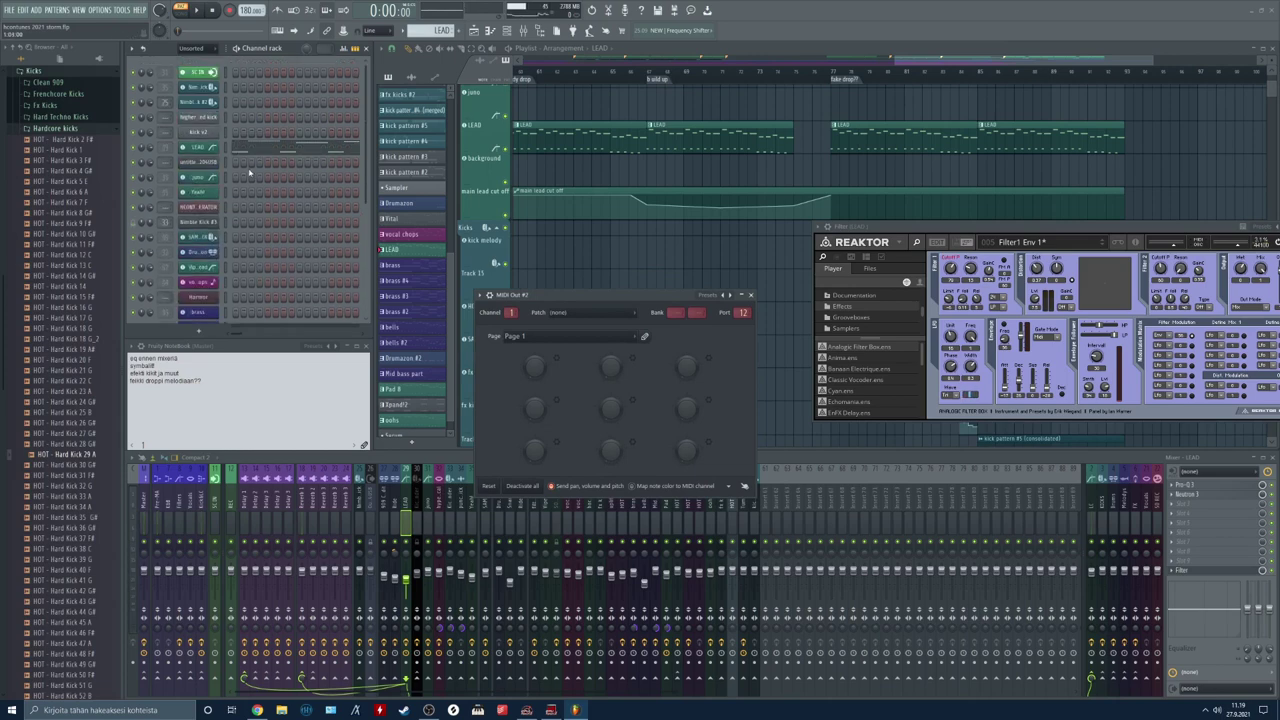
left_click(199, 148)
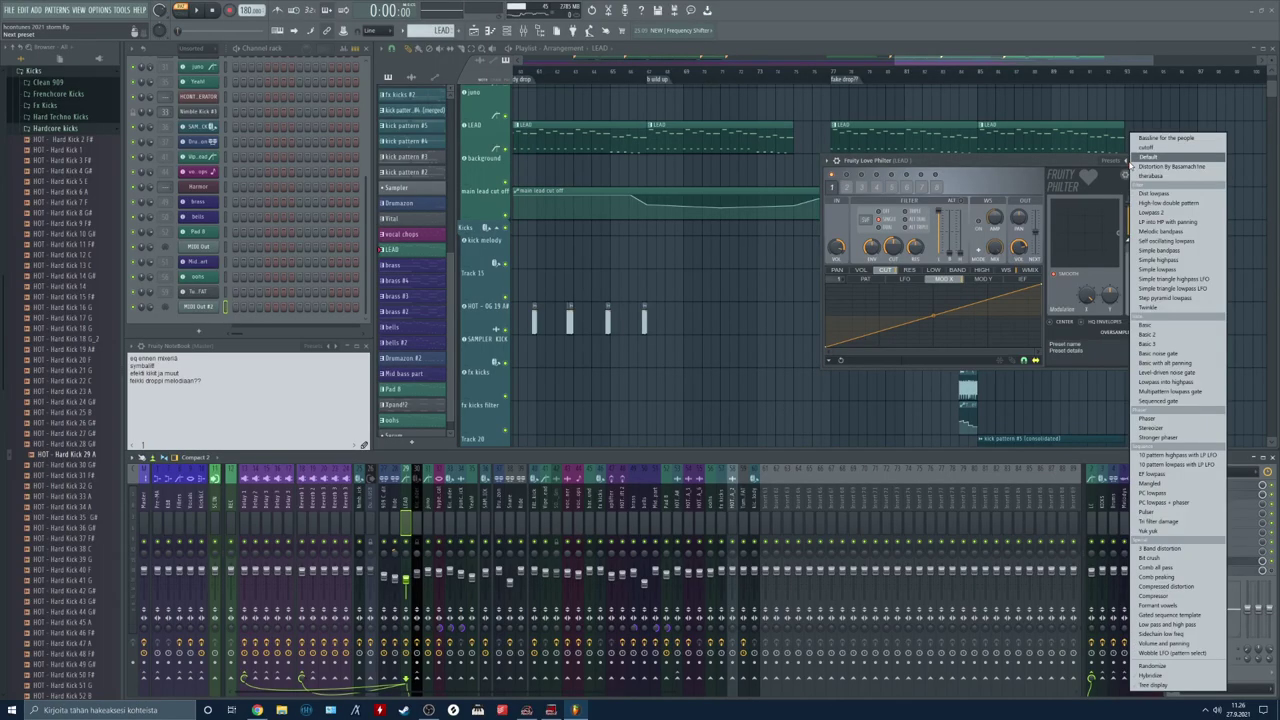
Step: Load Love Philter's Default preset, copy the LEAD channel, and bring up the add-channel plugin list
left_click(1148, 157)
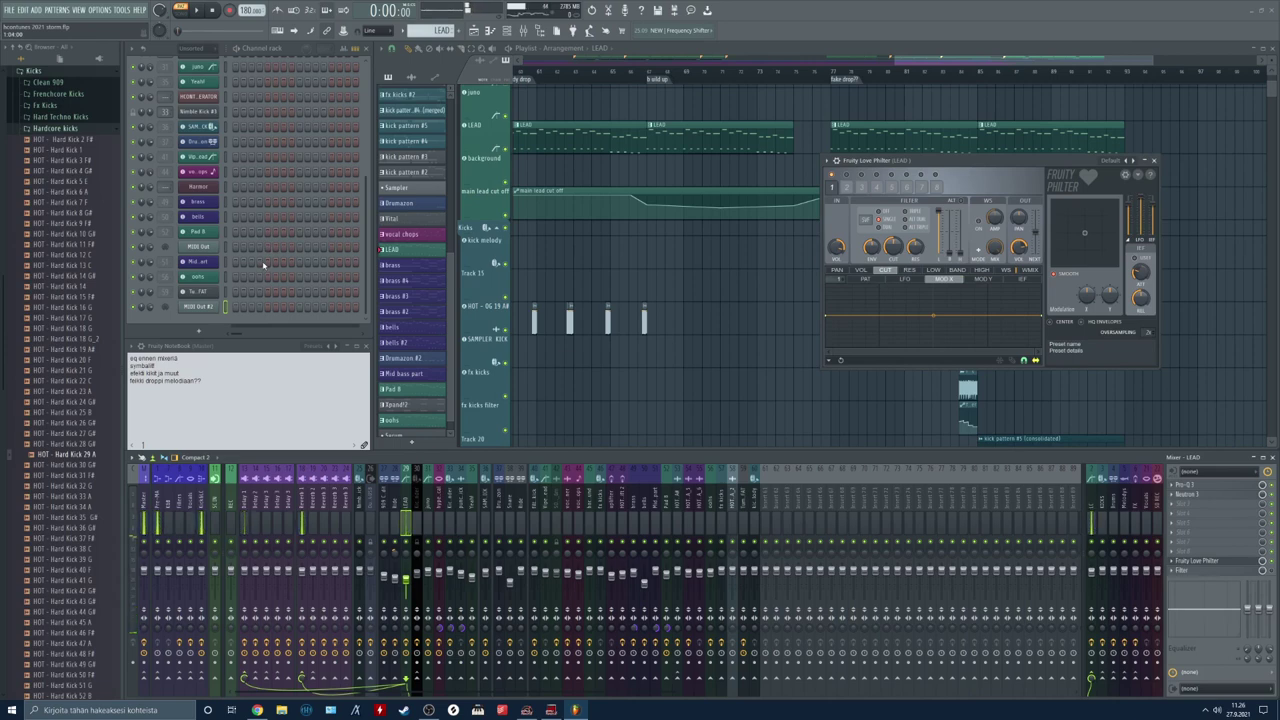
scroll(264, 265, "up", 3)
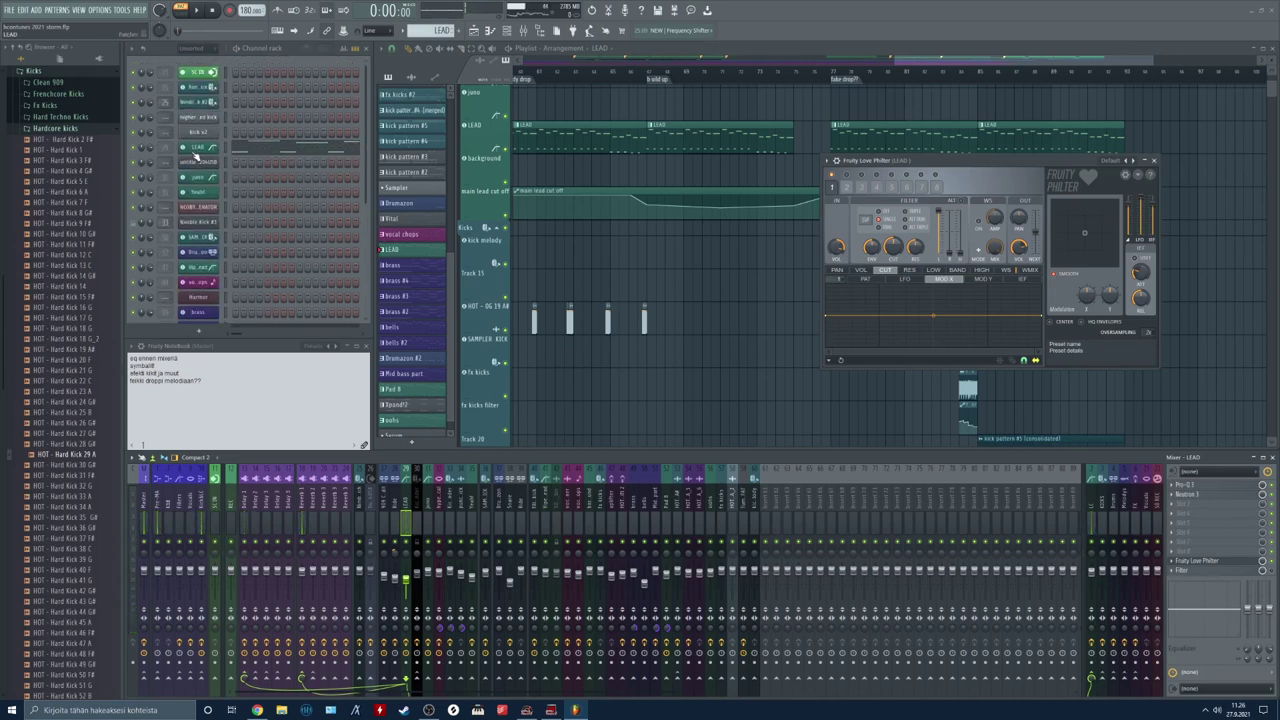
right_click(224, 146)
left_click(347, 157)
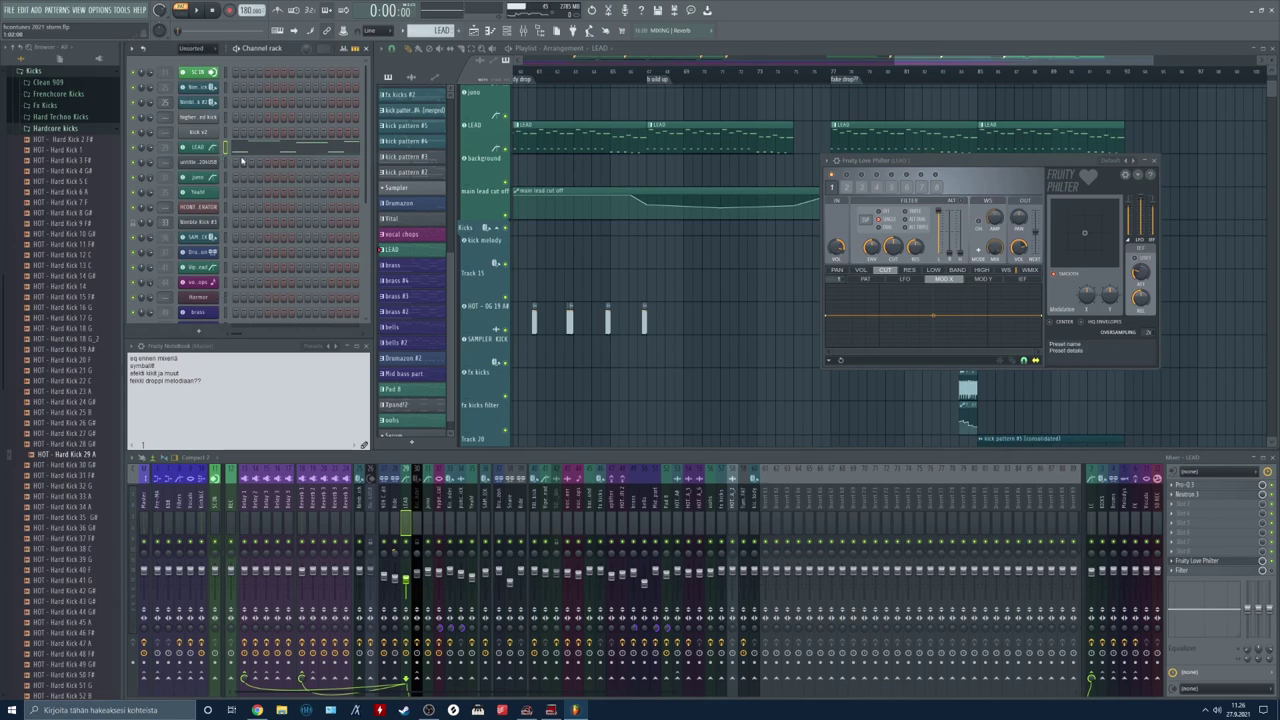
scroll(241, 160, "down", 4)
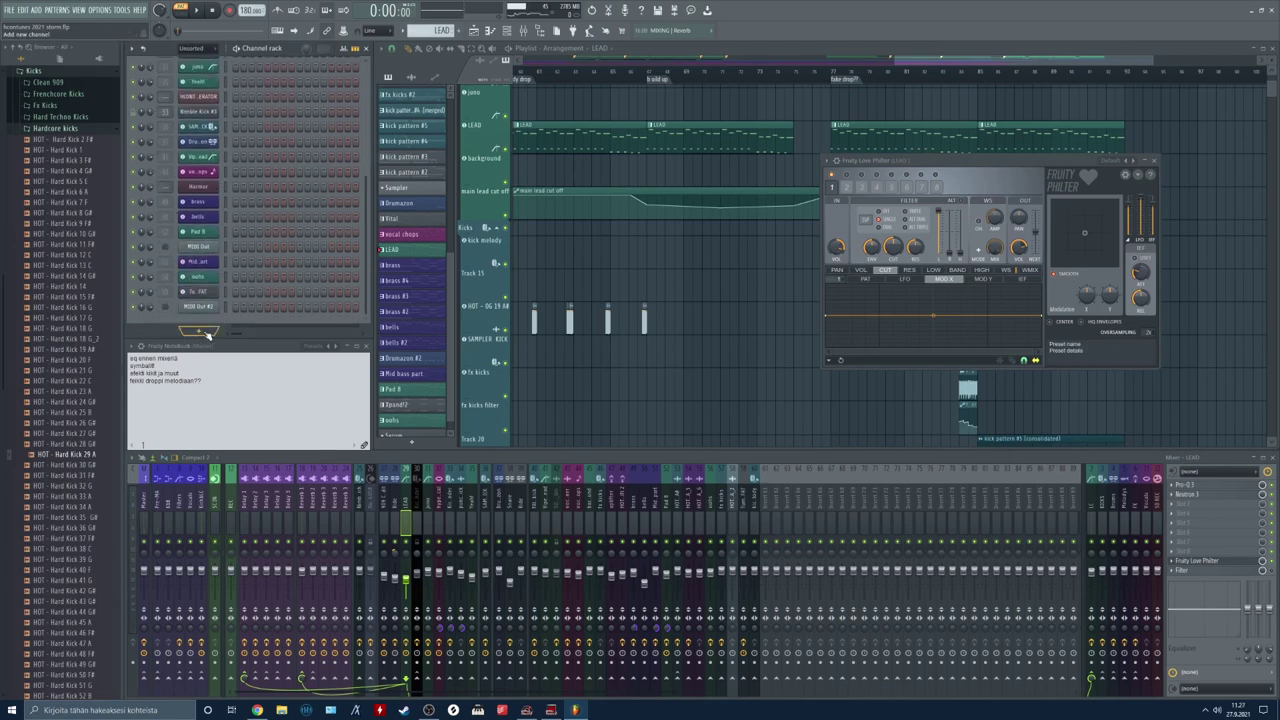
left_click(207, 333)
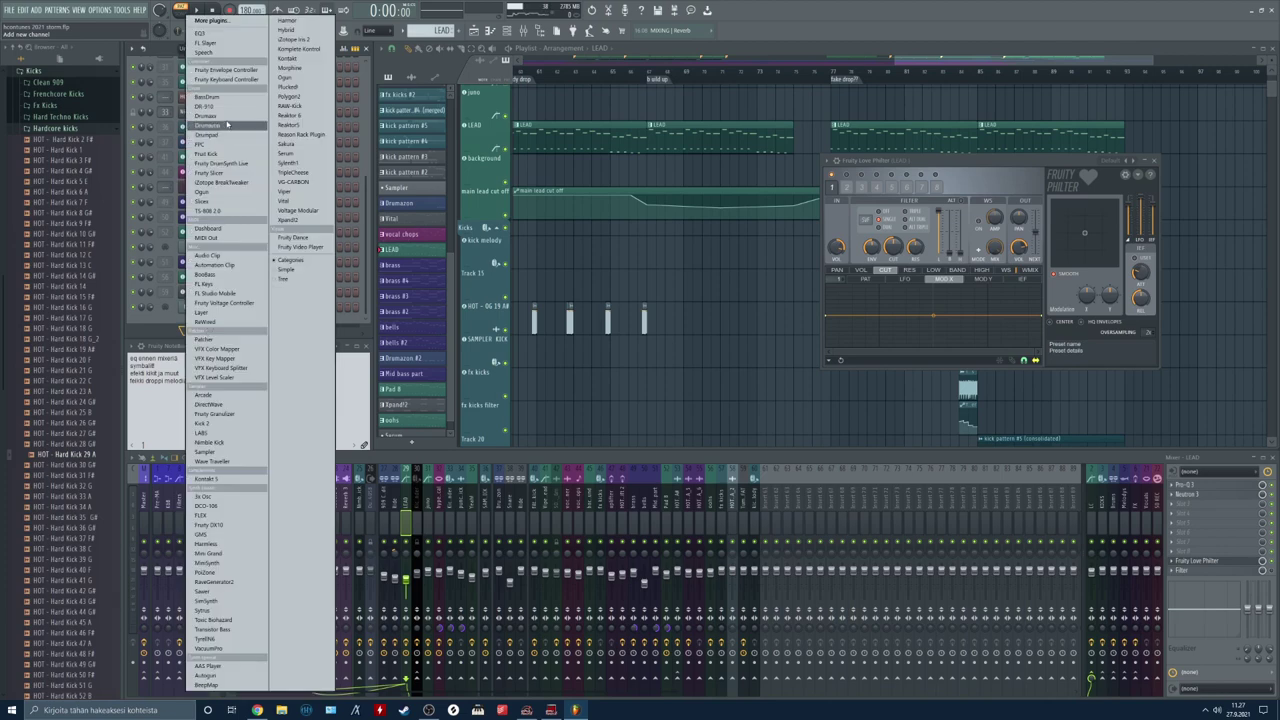
Step: Add the Fruity Envelope Controller channel and center its window
left_click(247, 72)
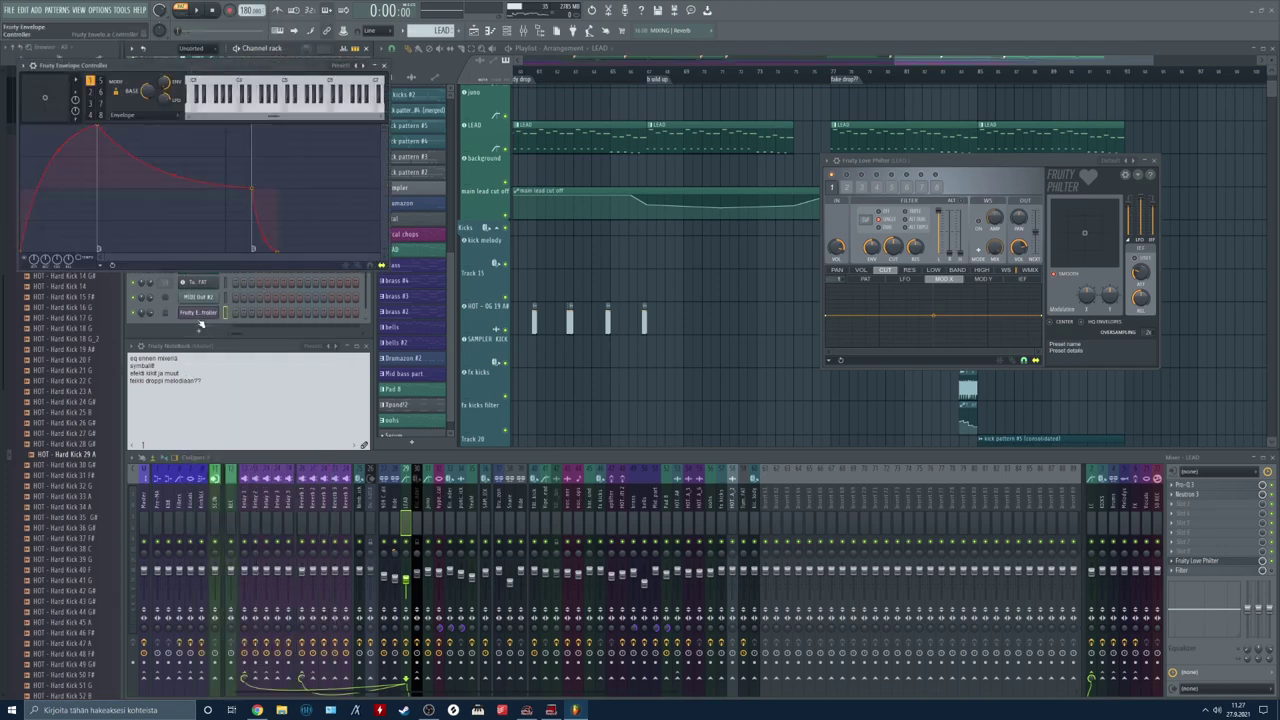
right_click(208, 313)
left_click(325, 335)
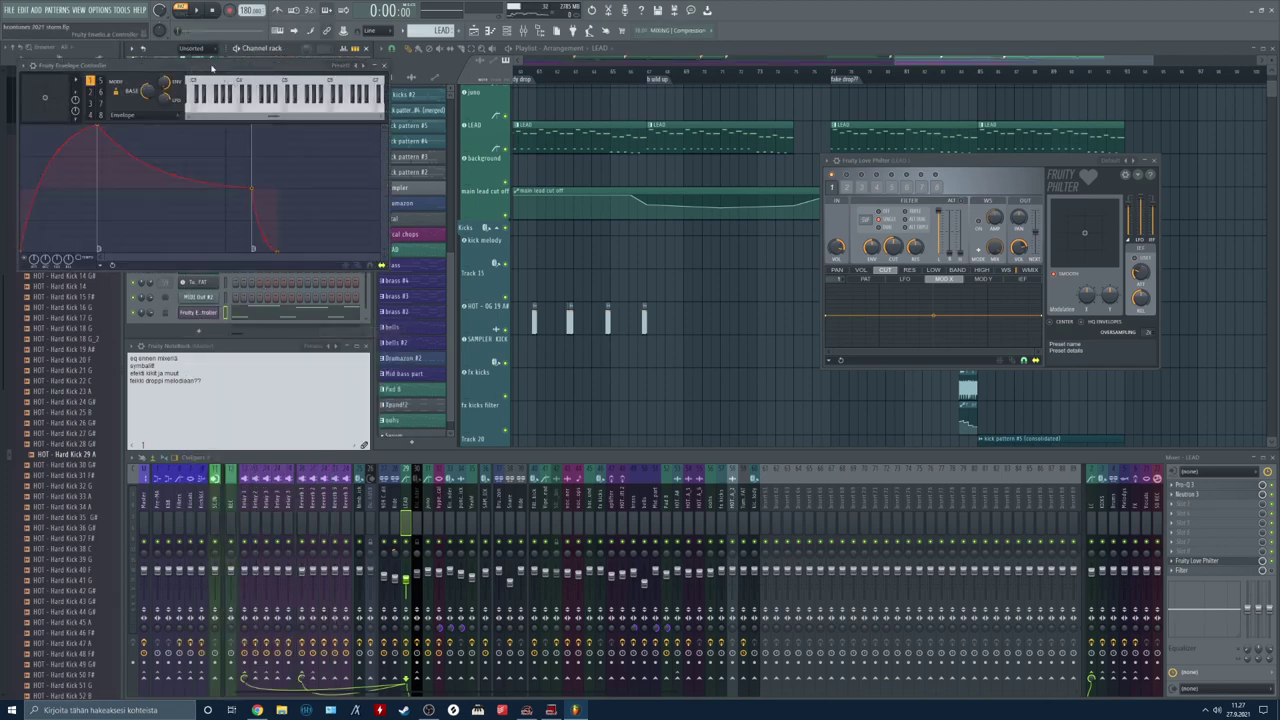
left_click_drag(160, 66, 502, 269)
Step: Make the envelope start at its peak, change a curve, delete a point, and steepen the decay
left_click_drag(442, 331, 366, 330)
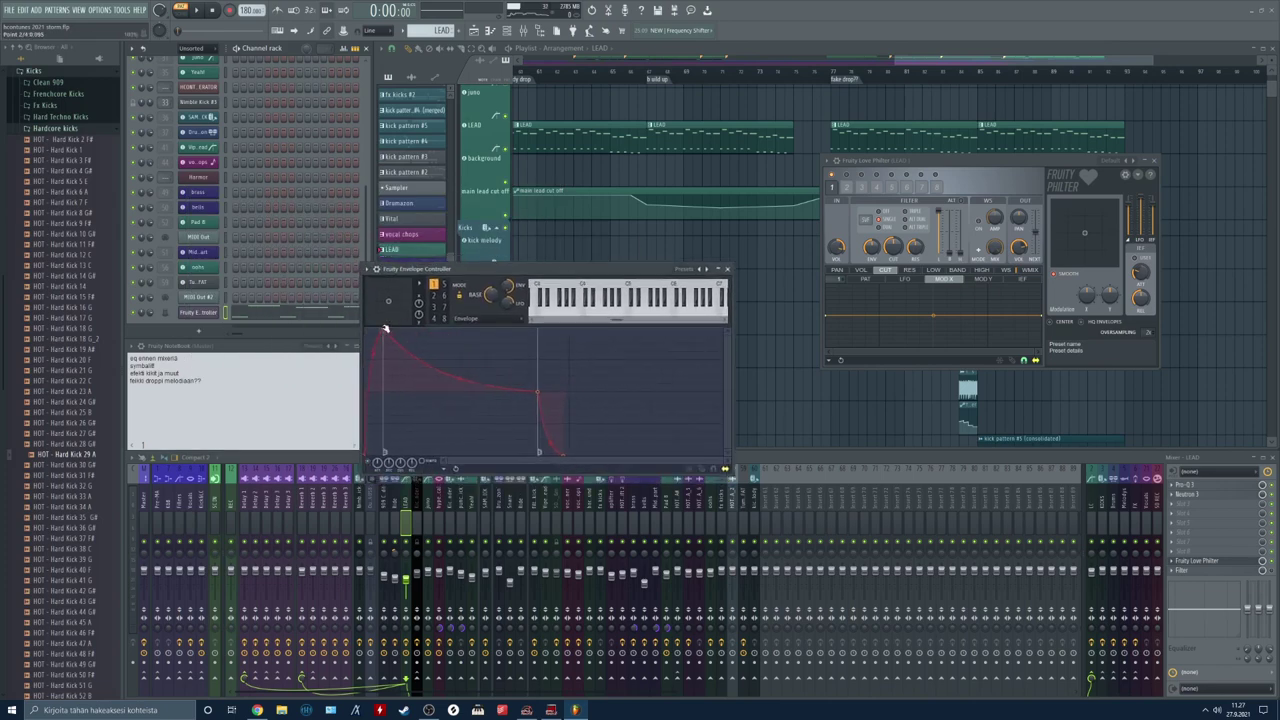
right_click(521, 393)
left_click(519, 402)
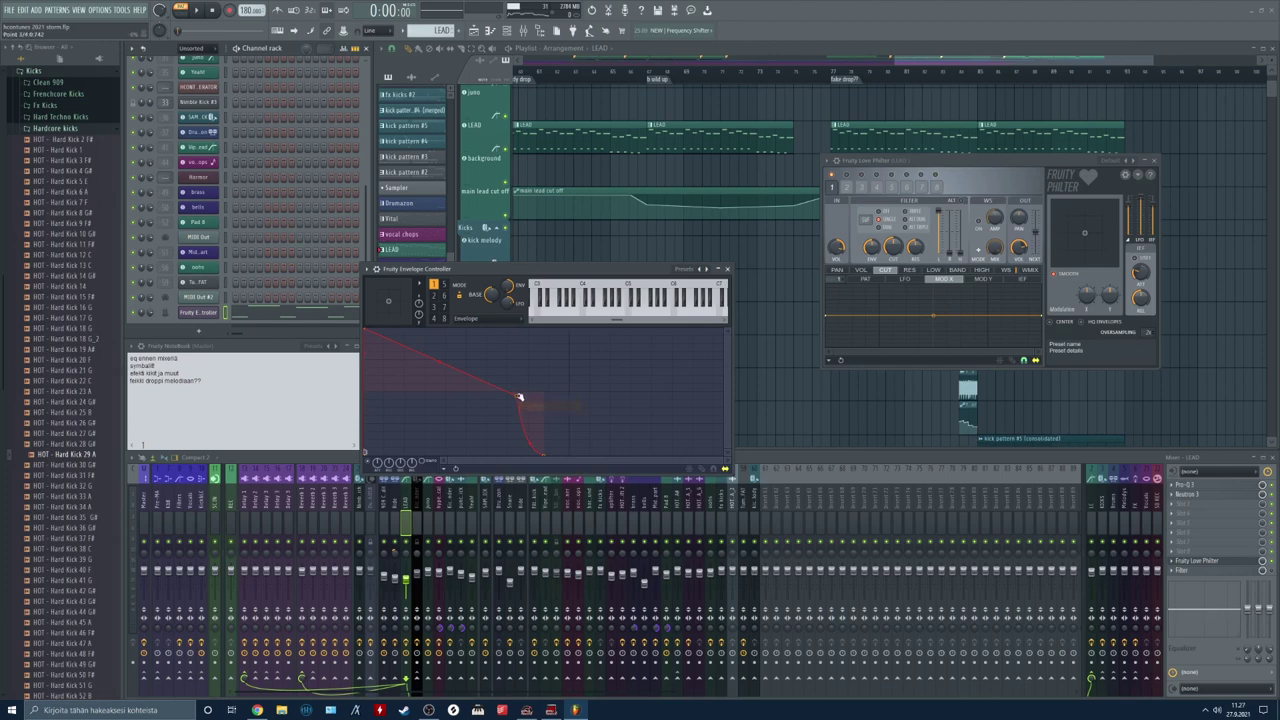
right_click(519, 397)
left_click(530, 405)
mouse_move(458, 435)
left_mouse_down()
mouse_move(527, 458)
mouse_move(400, 452)
left_mouse_up()
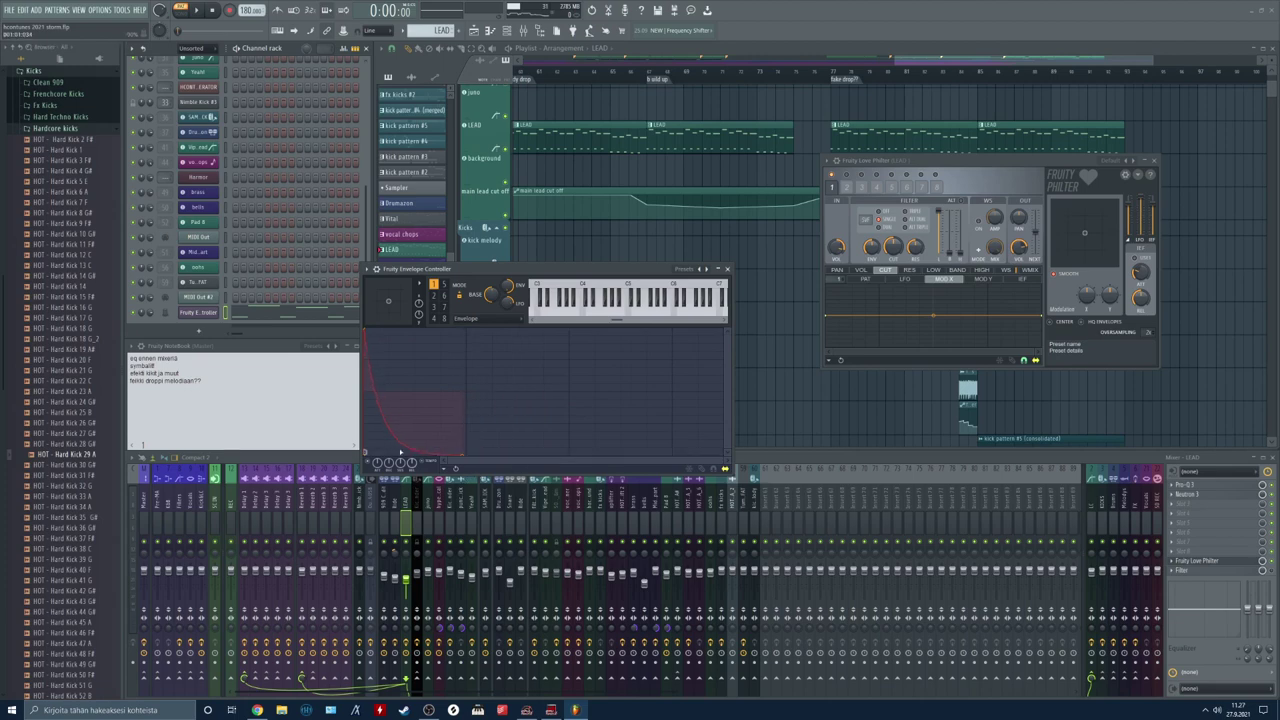
Step: Link Love Philter's cutoff to Fruity Envelope Controller - Articulator 1 and play to hear it
right_click(893, 247)
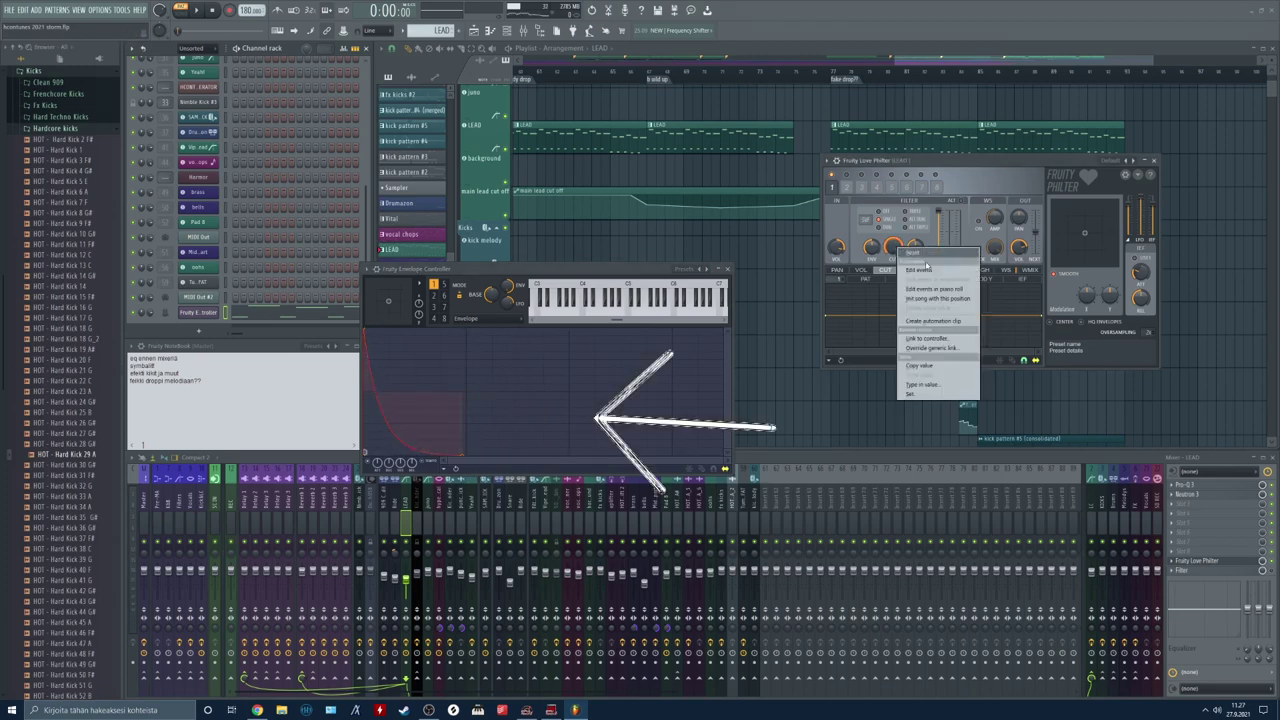
left_click(925, 337)
left_click(638, 343)
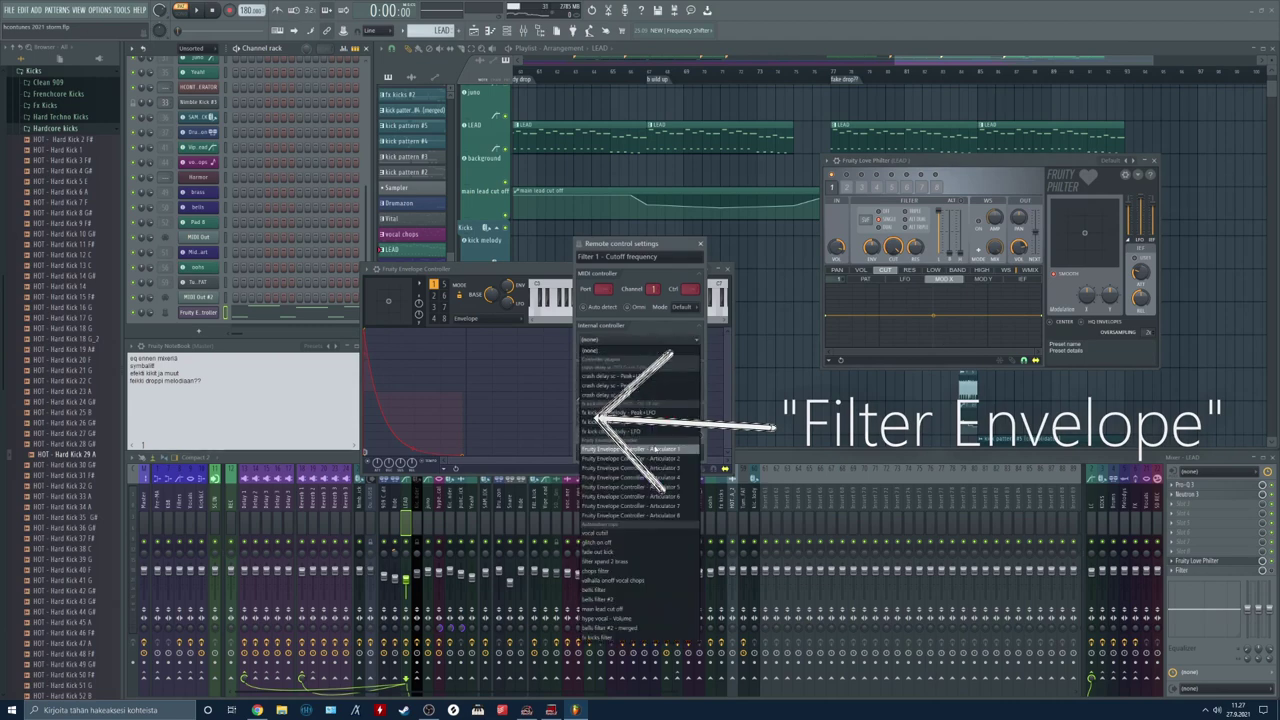
left_click(636, 450)
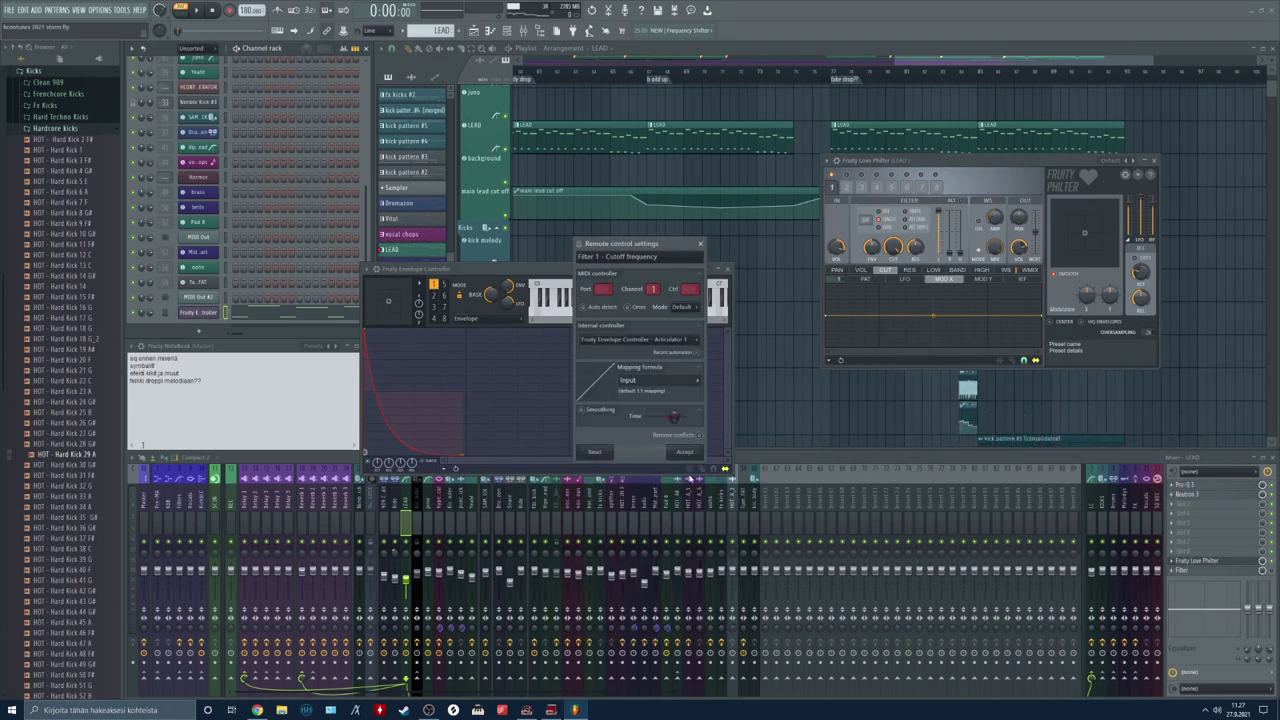
left_click(684, 451)
key("space")
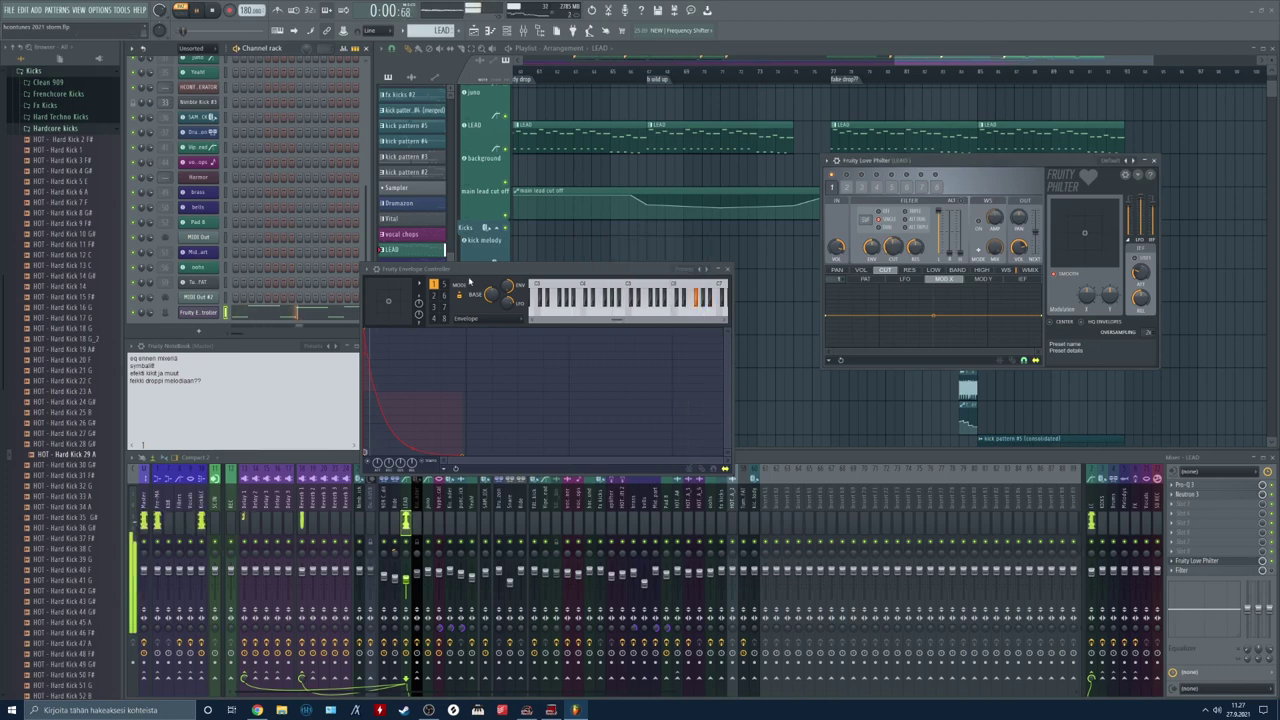
key("space")
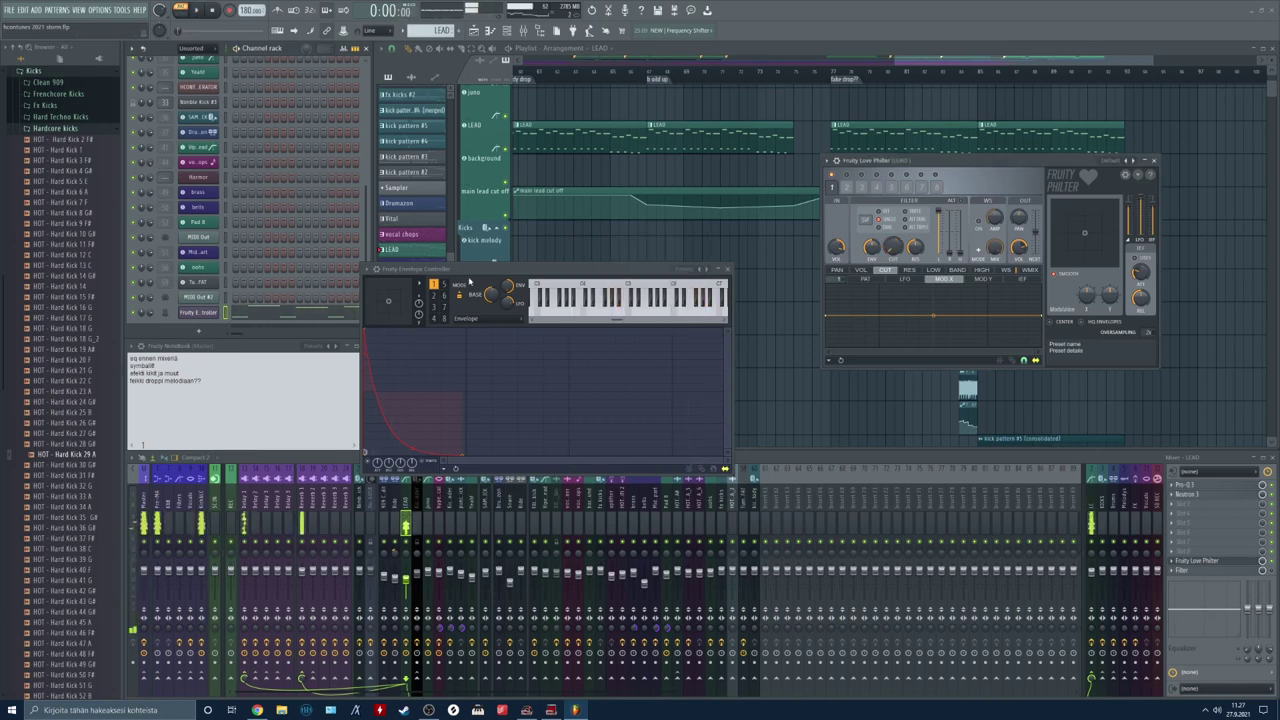
Step: Drag the Love Philter modulation curve into a full upward ramp and audition it
left_click_drag(488, 277, 461, 327)
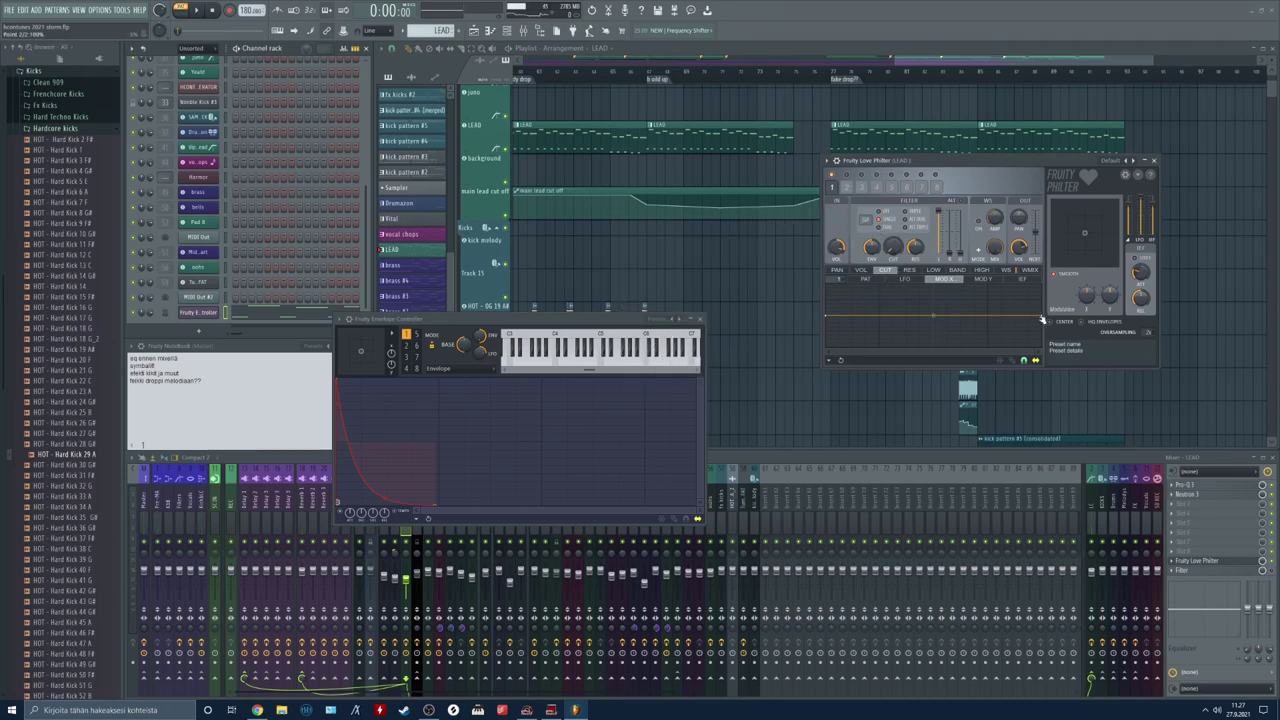
left_click_drag(1042, 318, 1042, 284)
left_click_drag(828, 316, 828, 352)
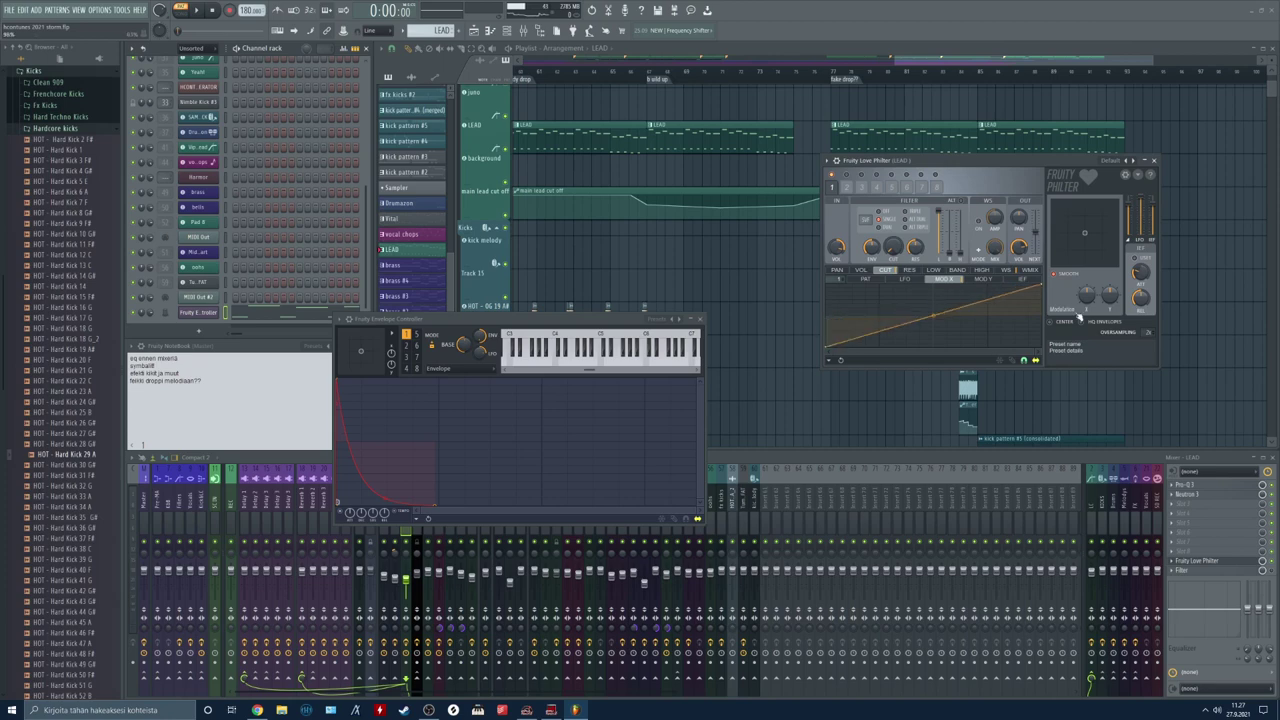
key("space")
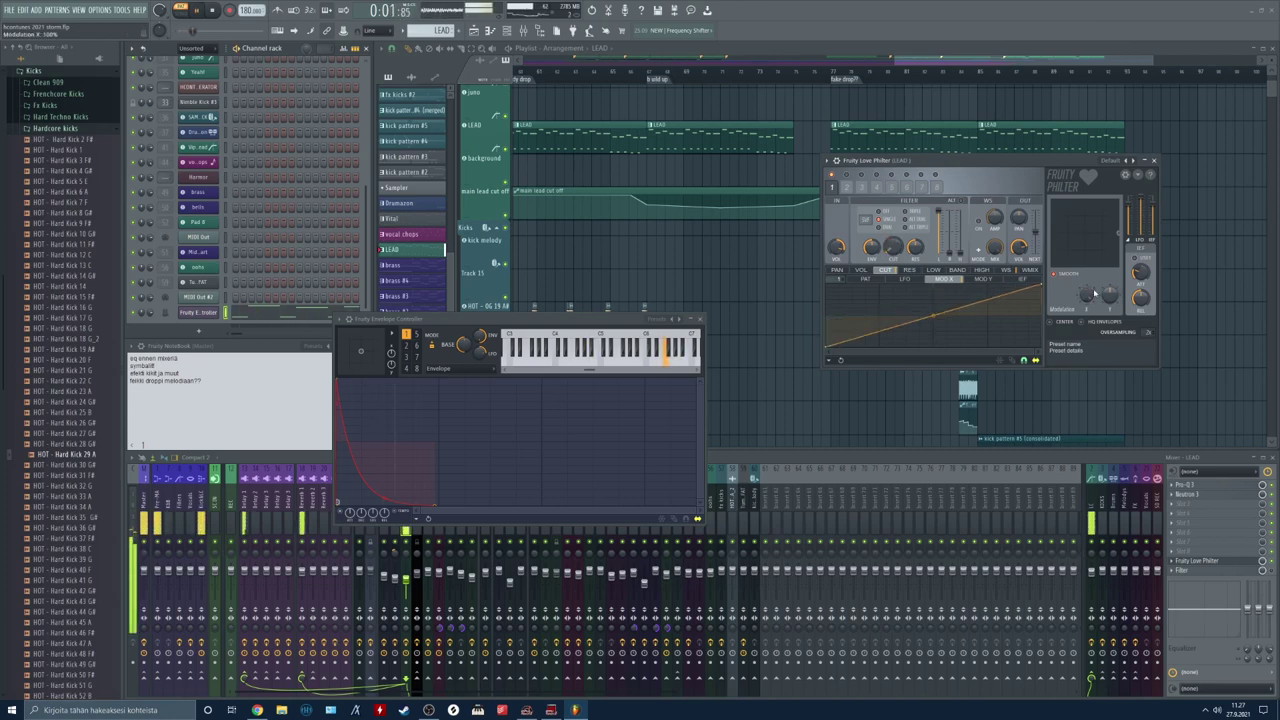
key("space")
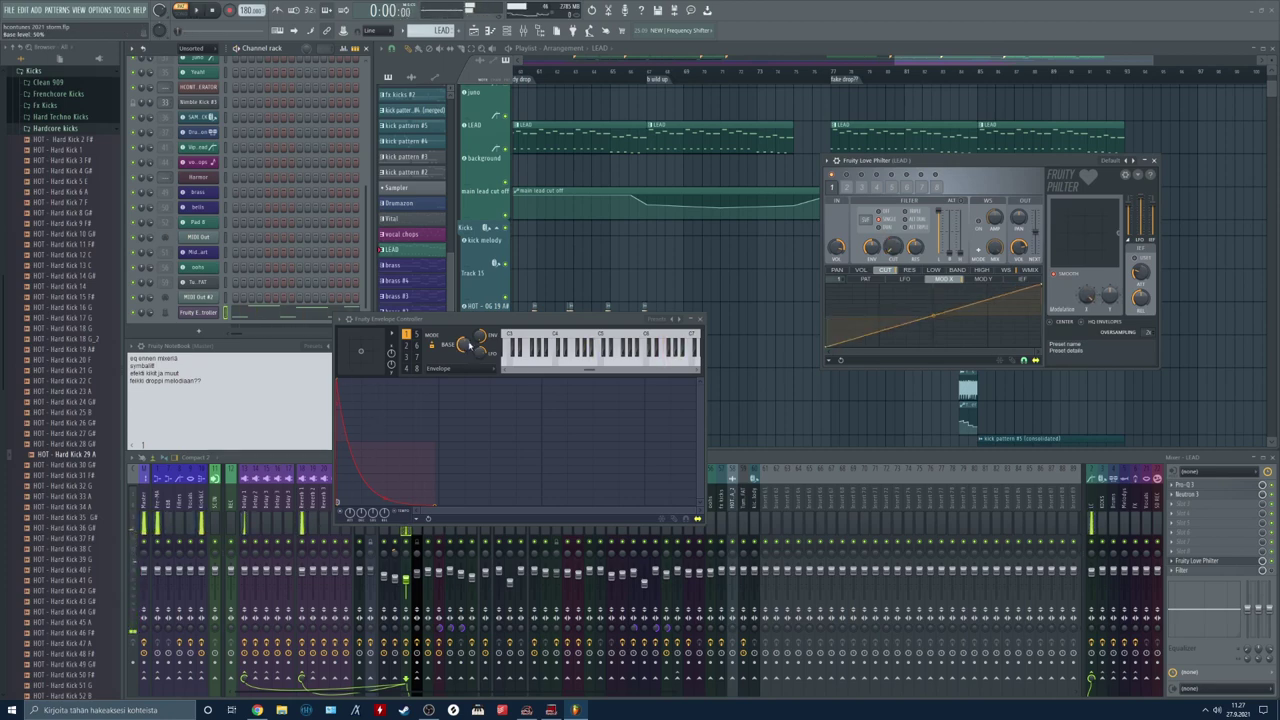
Step: Lower Modulation X to 96% while the song plays, then stop
left_click_drag(469, 343, 485, 380)
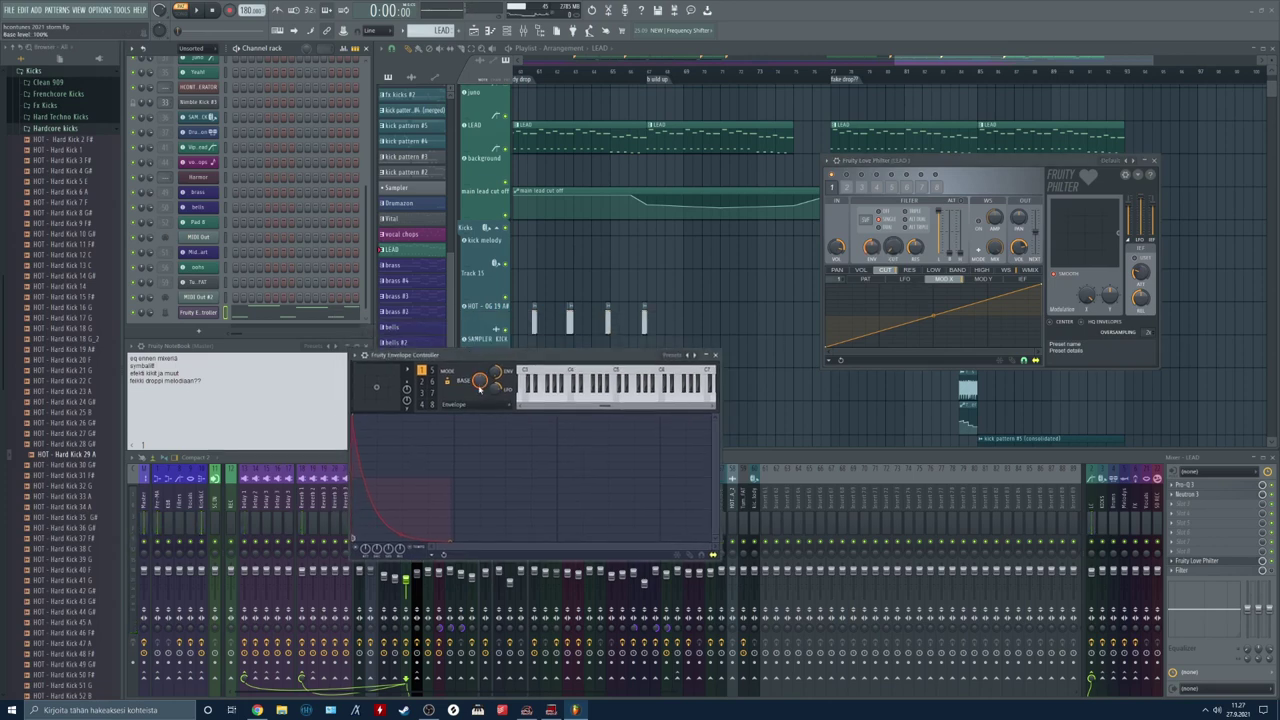
key("space")
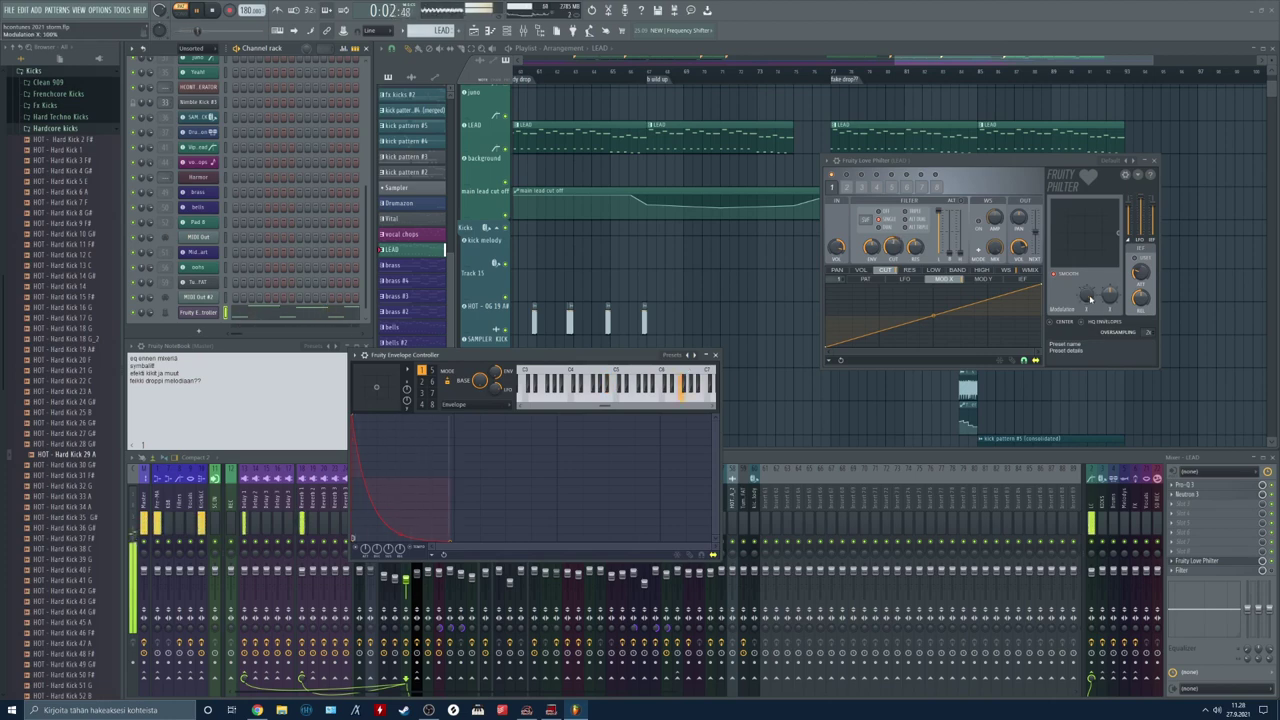
mouse_move(1091, 298)
left_mouse_down()
mouse_move(1091, 342)
mouse_move(1091, 298)
left_mouse_up()
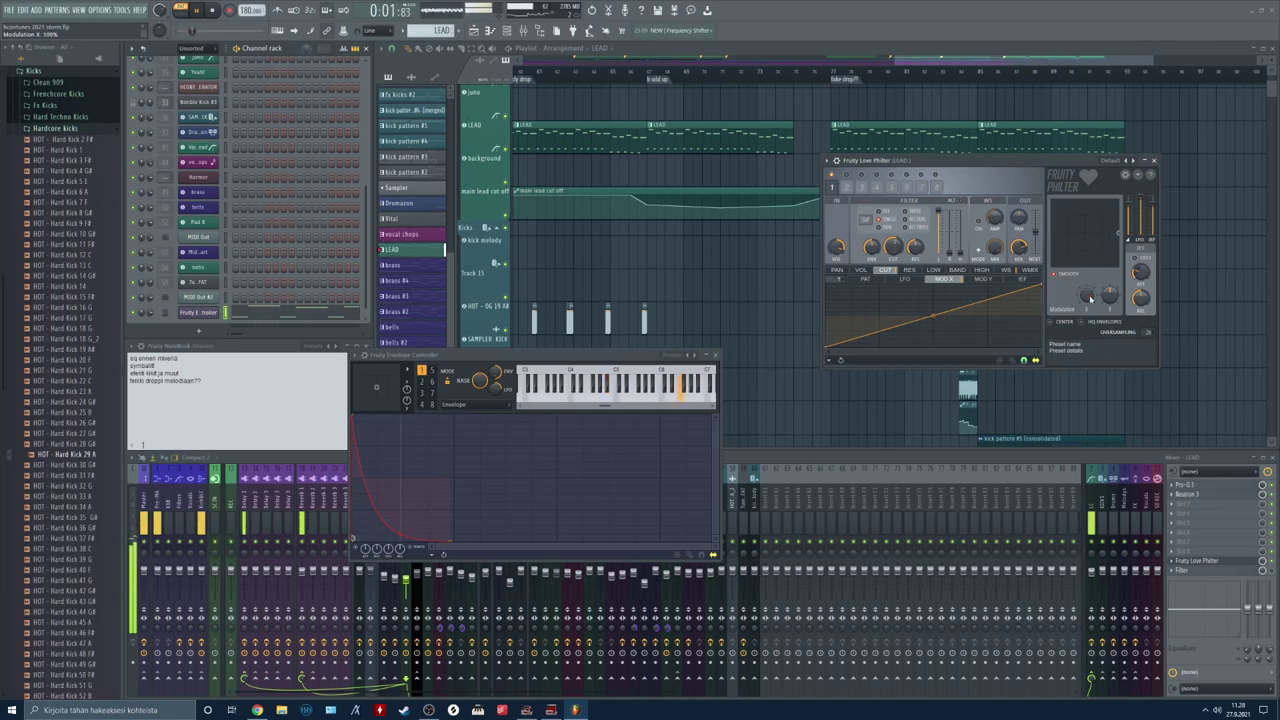
key("space")
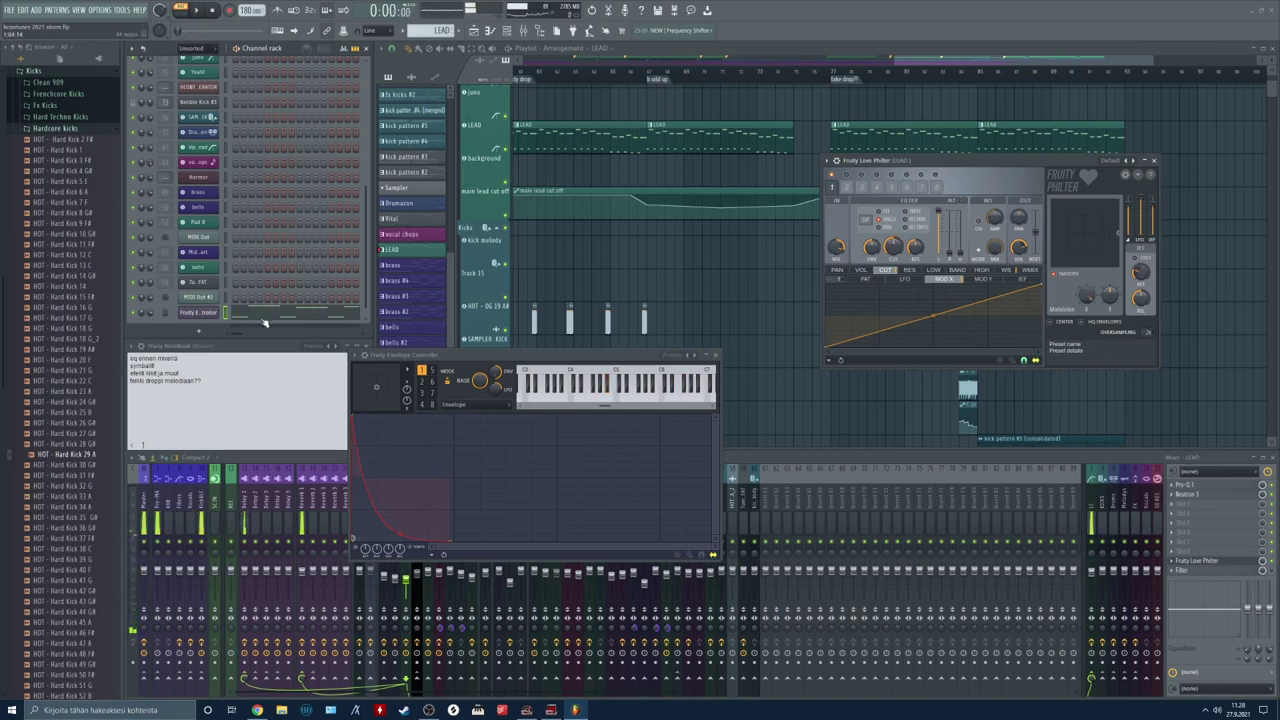
Step: Add a Layer channel, drag it to the top of the rack, and open its settings
left_click_drag(420, 354, 515, 427)
scroll(277, 248, "up", 4)
scroll(277, 248, "down", 4)
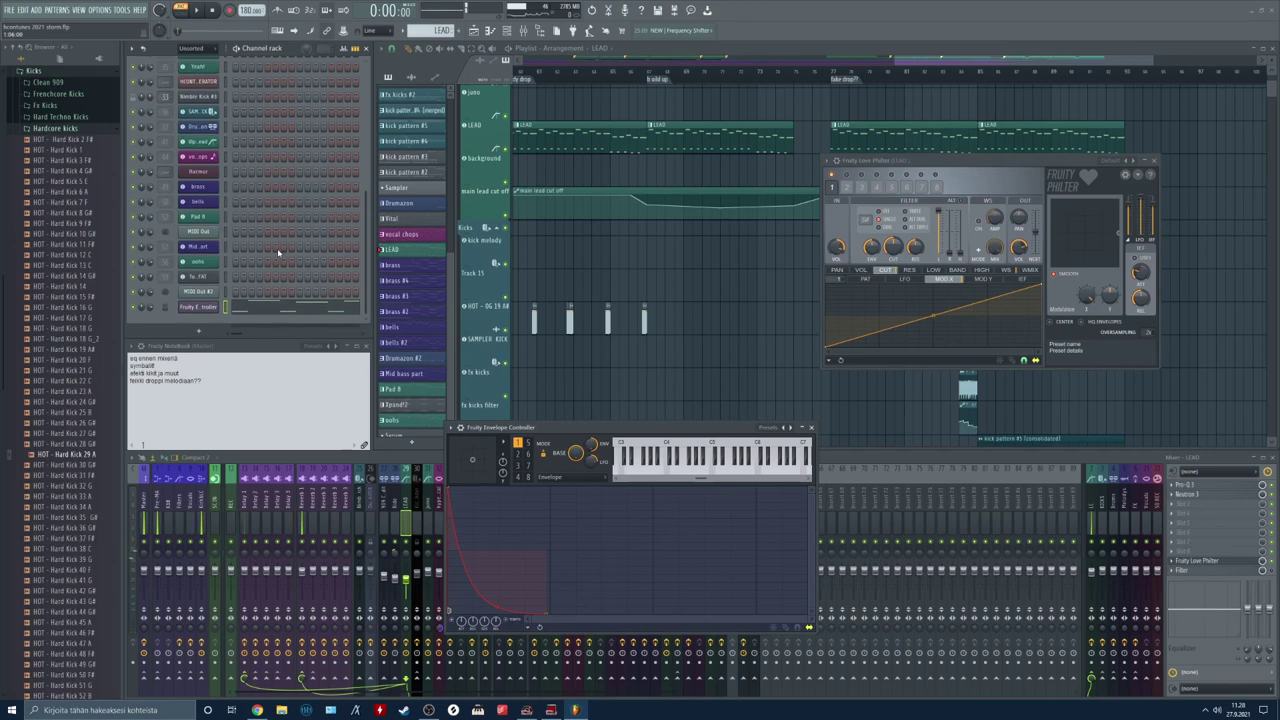
left_click(212, 333)
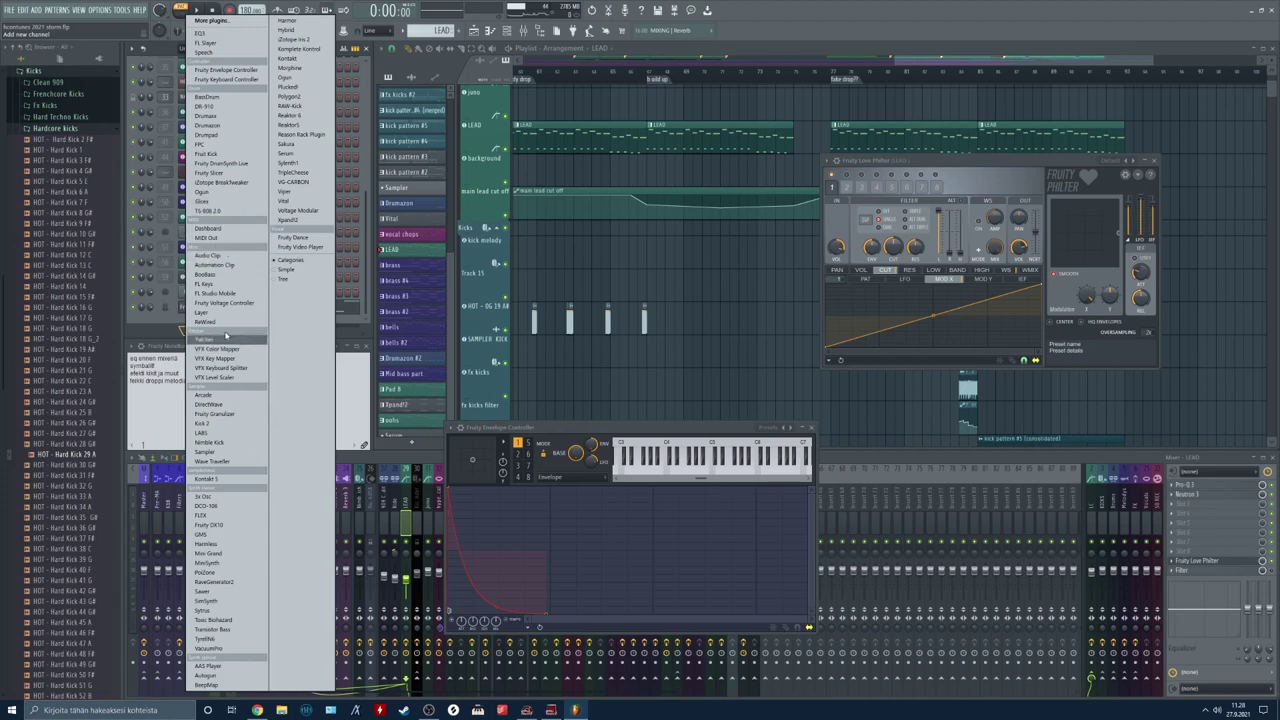
left_click(206, 312)
left_click_drag(210, 318, 210, 130)
left_click(211, 131)
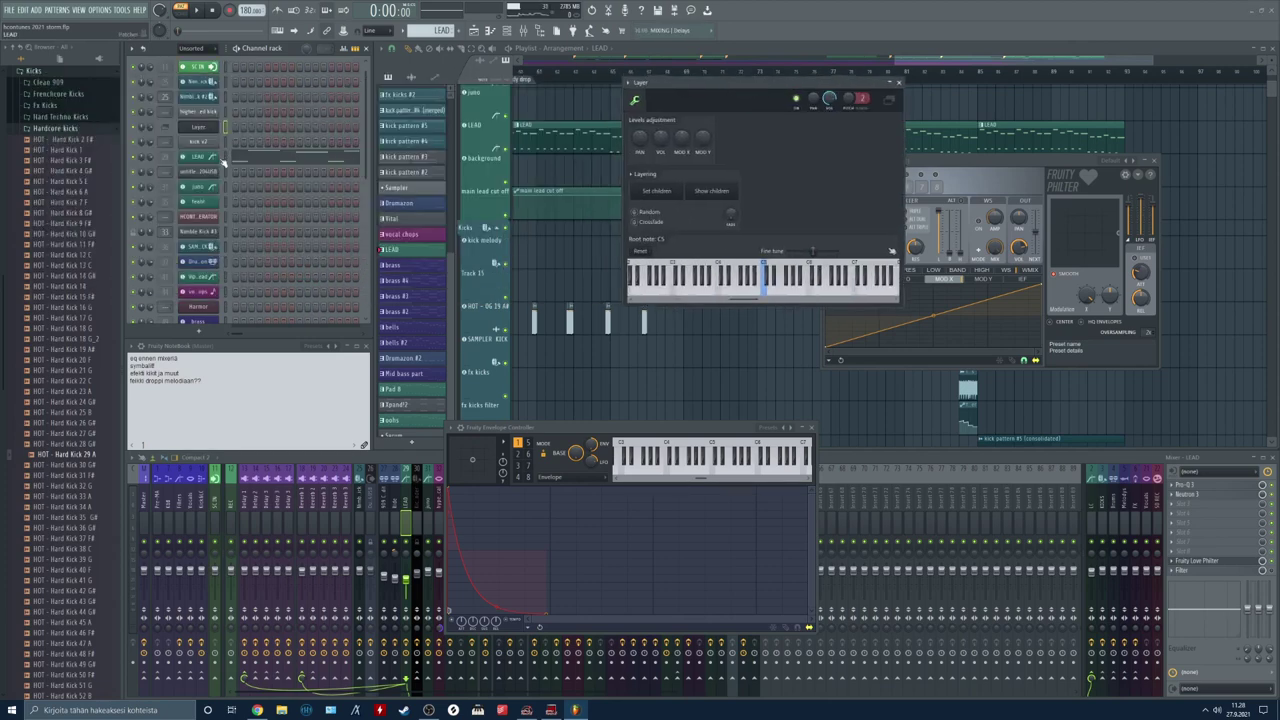
Step: Cut the LEAD channel's notes and paste them into the Layer channel
scroll(243, 260, "down", 3)
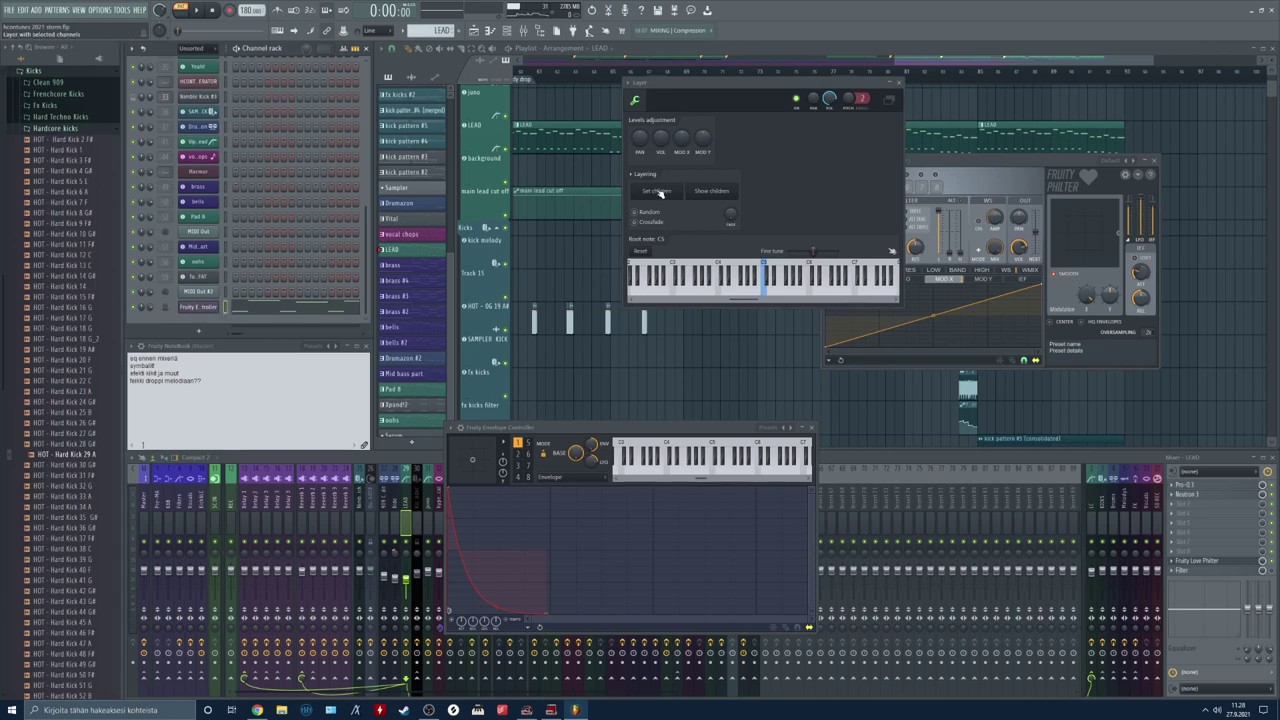
scroll(150, 140, "up", 5)
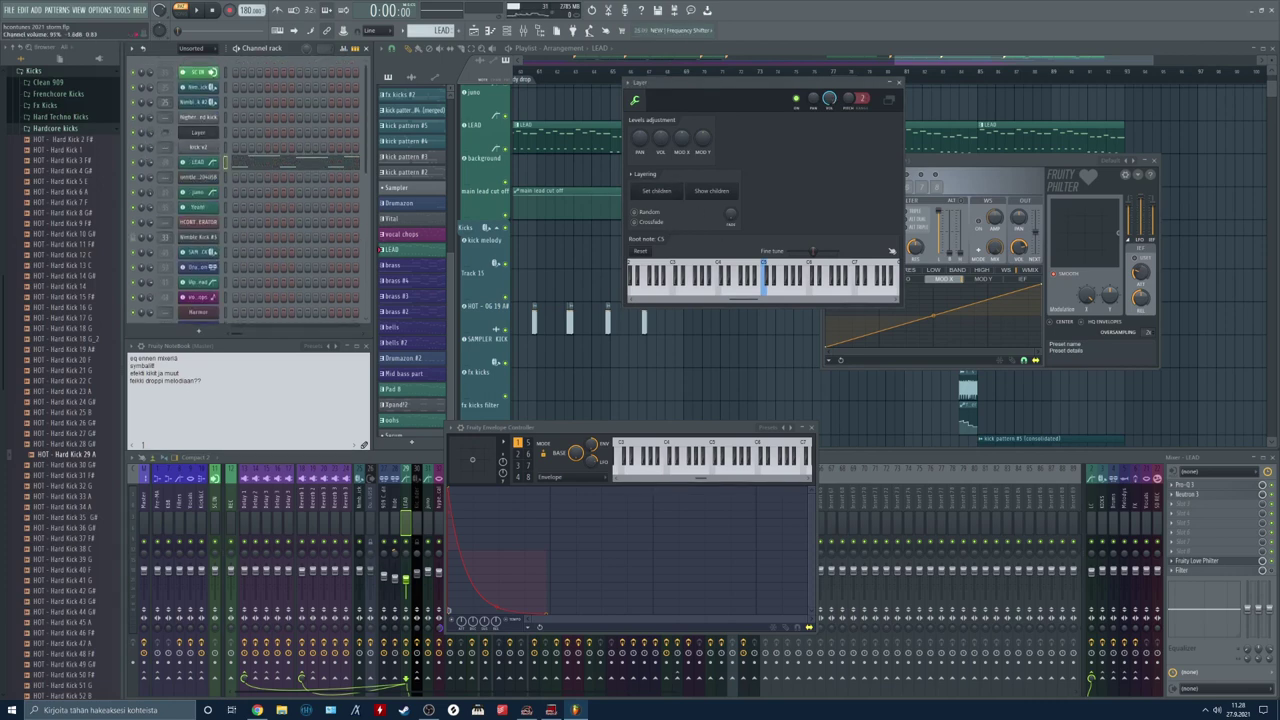
right_click(215, 162)
left_click(334, 163)
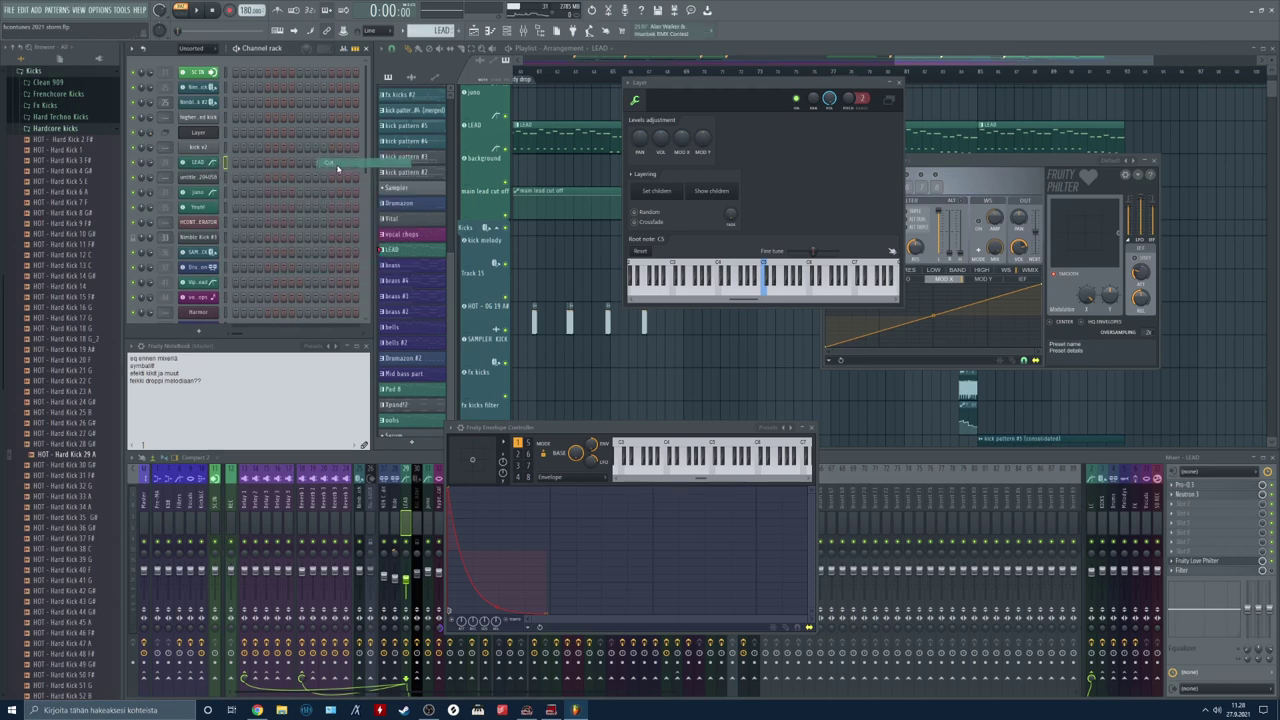
right_click(214, 134)
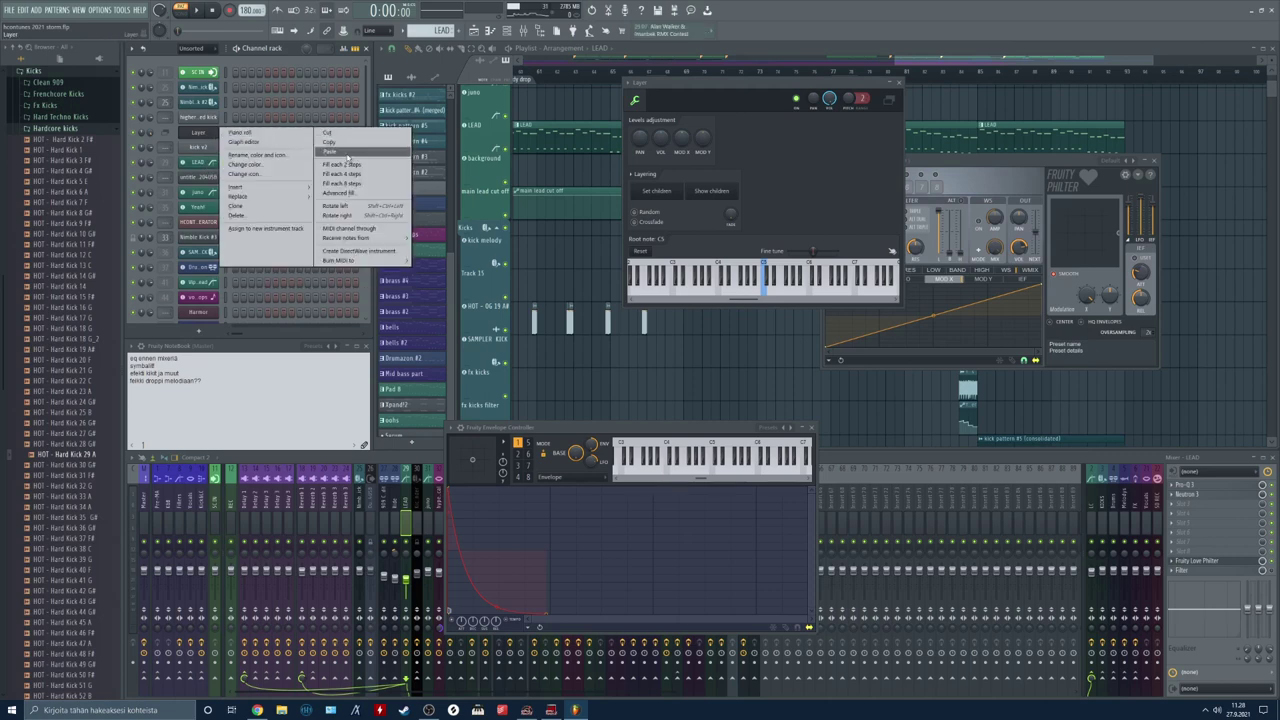
left_click(328, 133)
Step: Play the song to test the layered filter setup
scroll(205, 300, "down", 5)
right_click(214, 305)
key("Escape")
key("space")
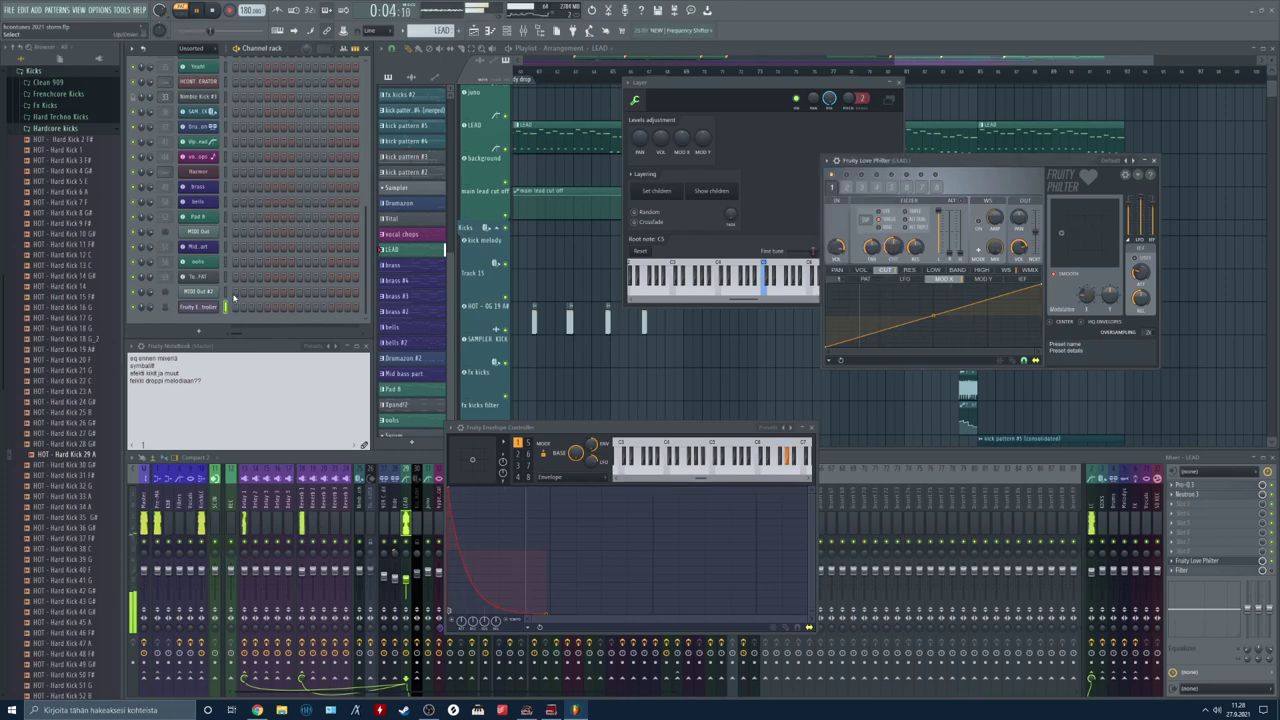
scroll(255, 213, "up", 5)
key("space")
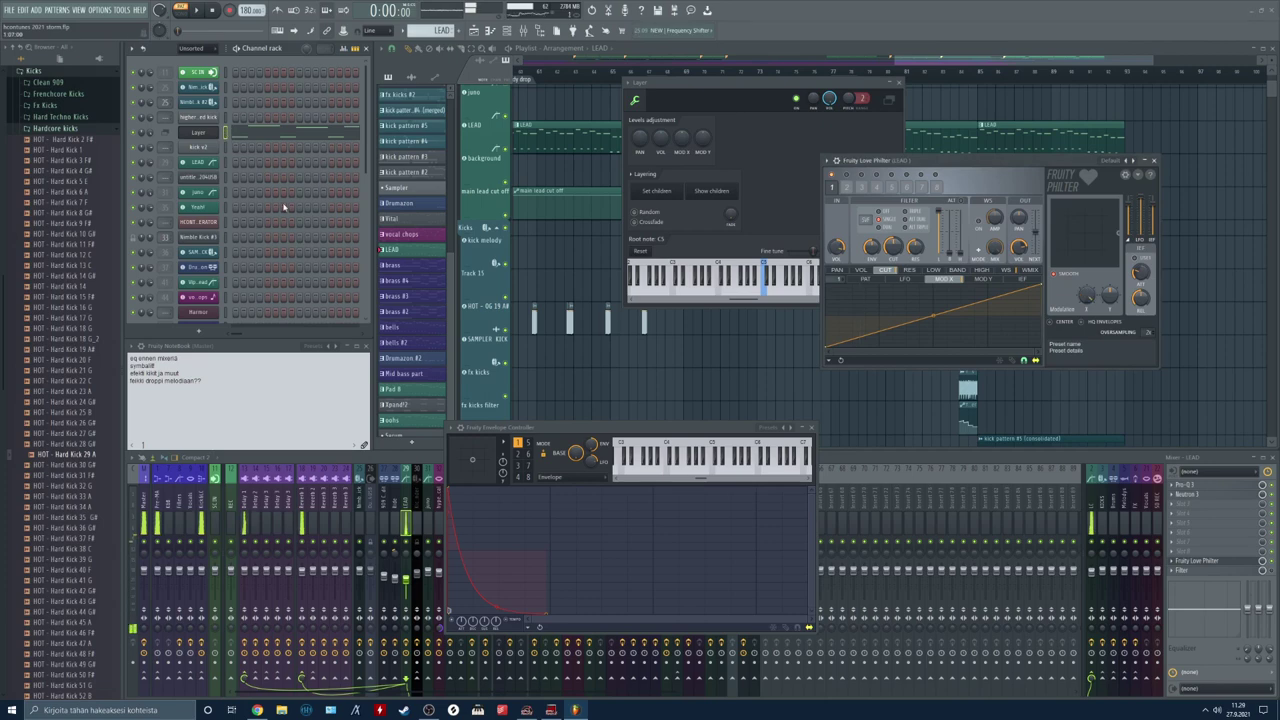